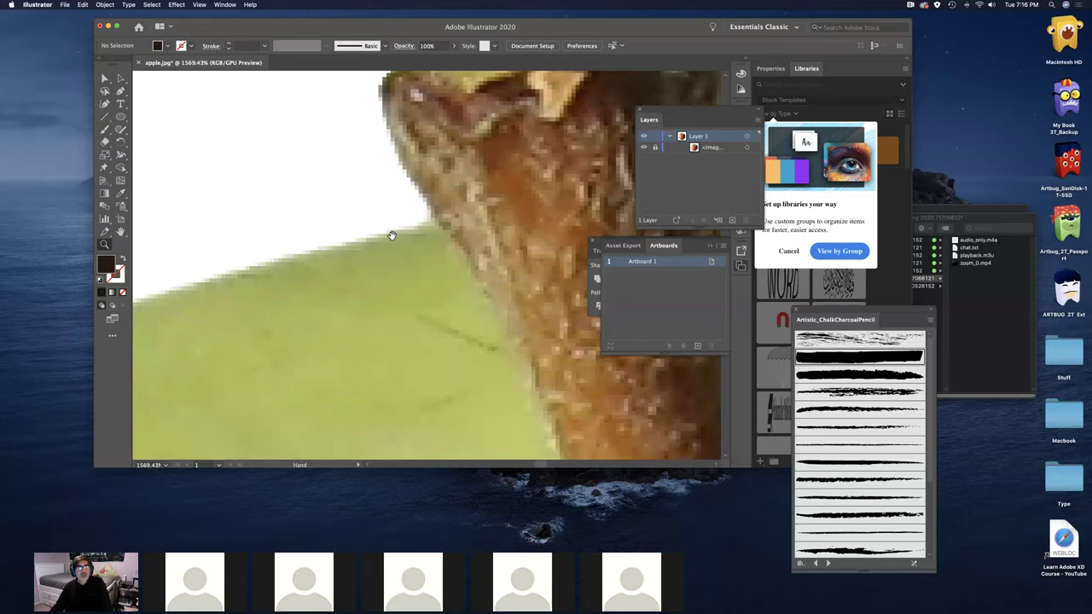
- Examine the pixels along the apple and stem edge at high magnification, and compare them with the whole image
drag(376, 234, 441, 302)
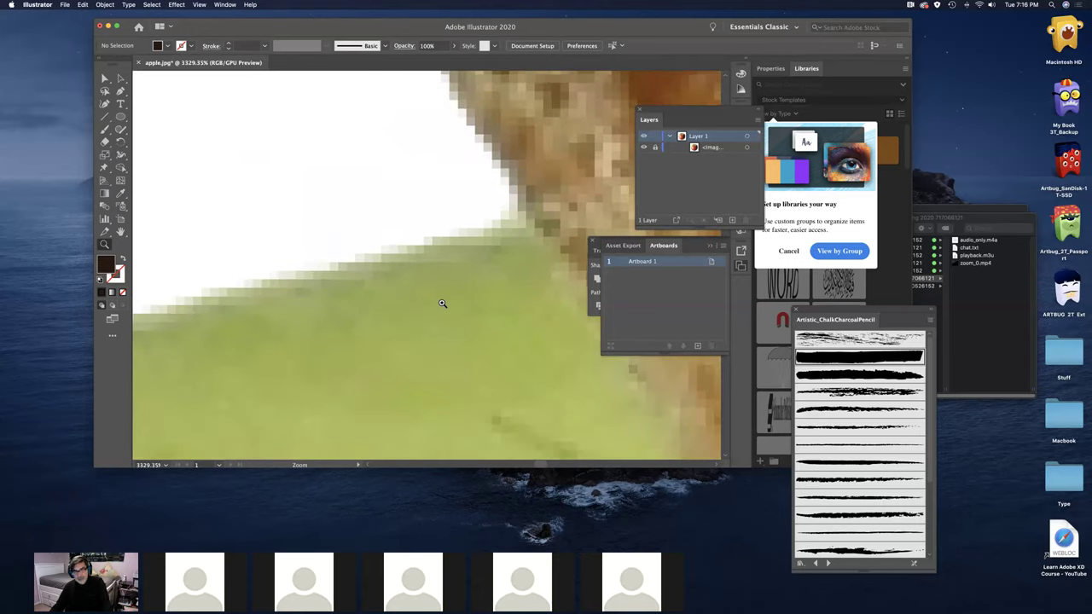
key(super+minus)
key(super+minus)
key(super+minus)
key(super+minus)
key(super+minus)
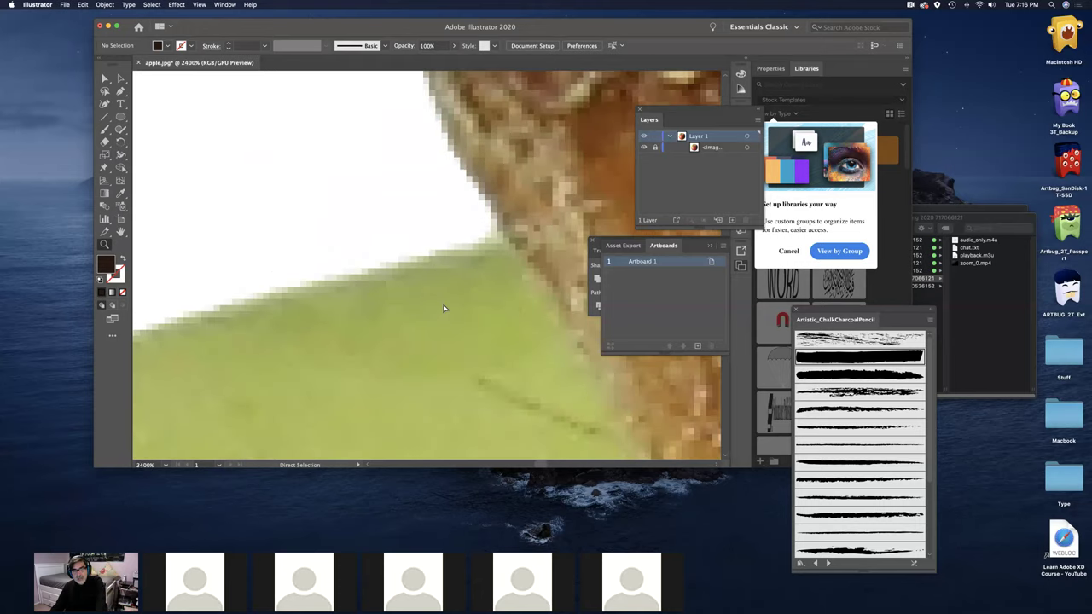
key(super+minus)
key(super+minus)
key(super+minus)
key(super+minus)
key(super+minus)
key(super+minus)
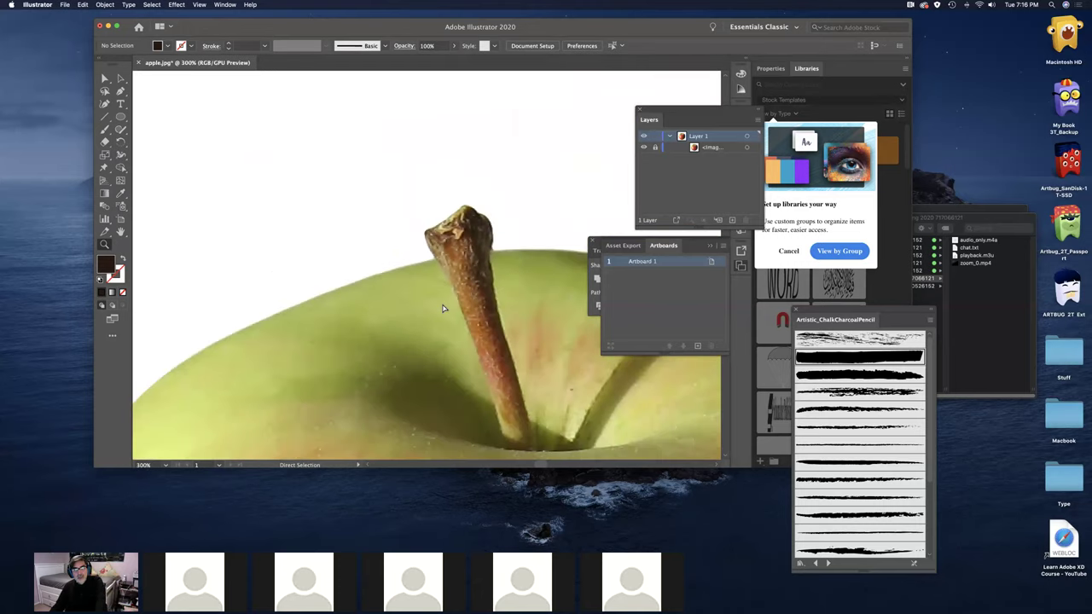
key(super+minus)
key(super+minus)
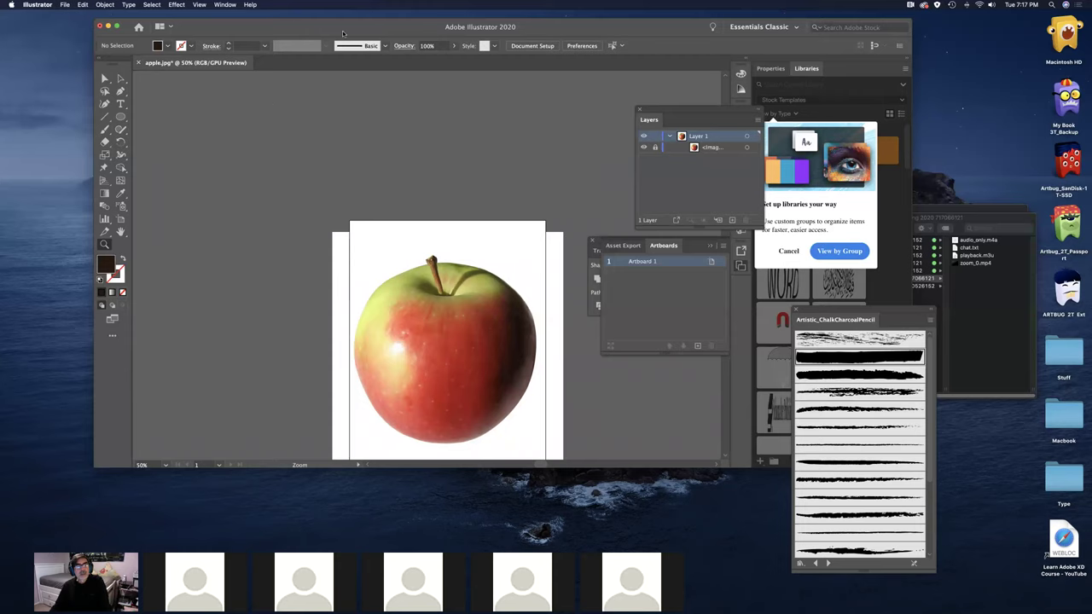
- Unlock and select the apple image, with the whole artboard in view
drag(348, 33, 320, 24)
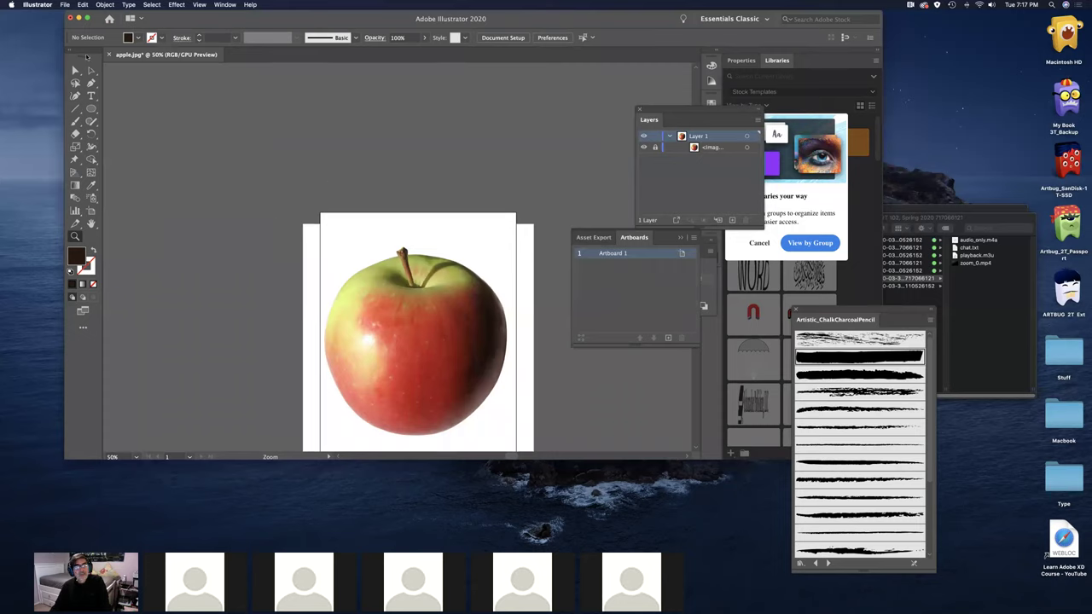
drag(314, 389, 431, 344)
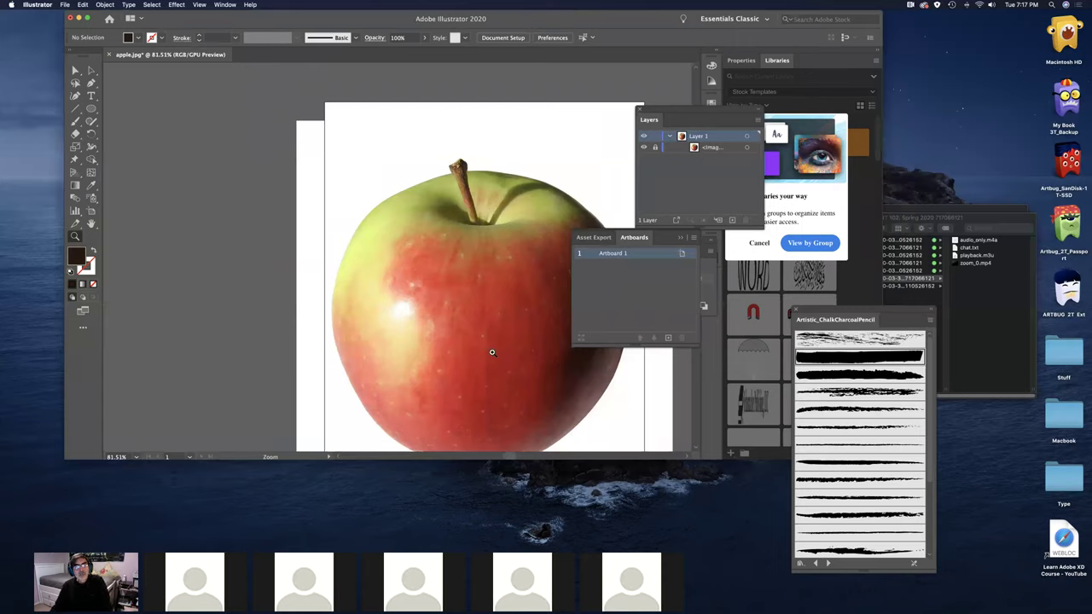
drag(481, 322, 394, 262)
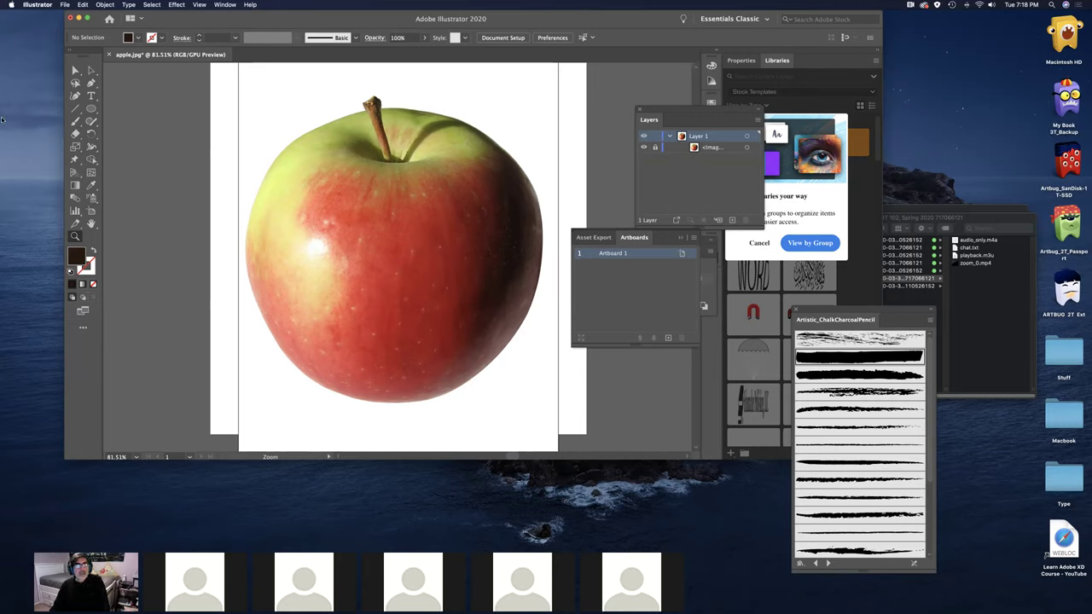
click(75, 70)
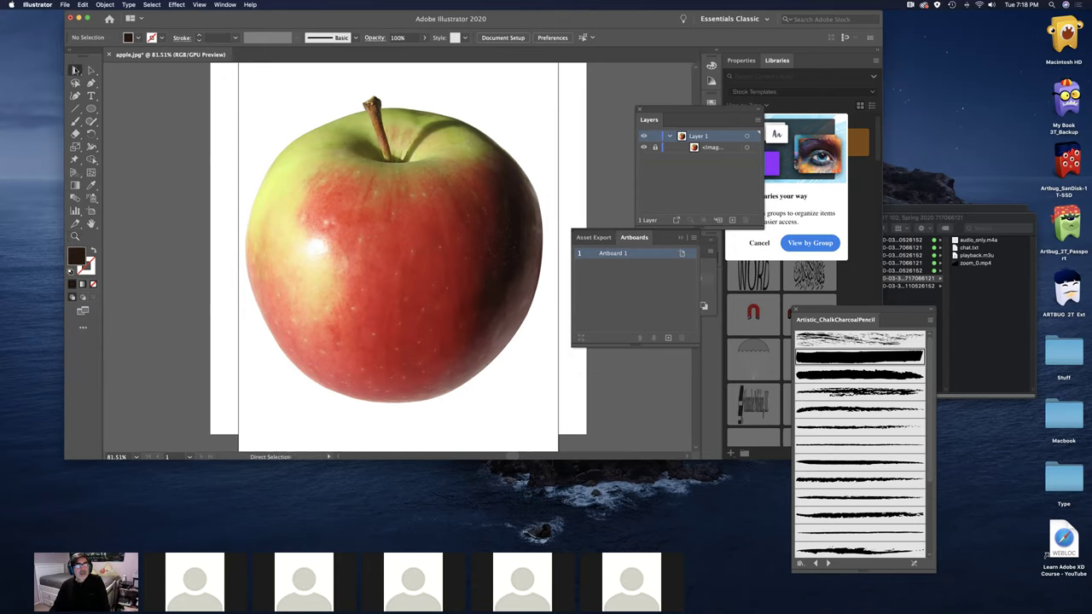
click(453, 350)
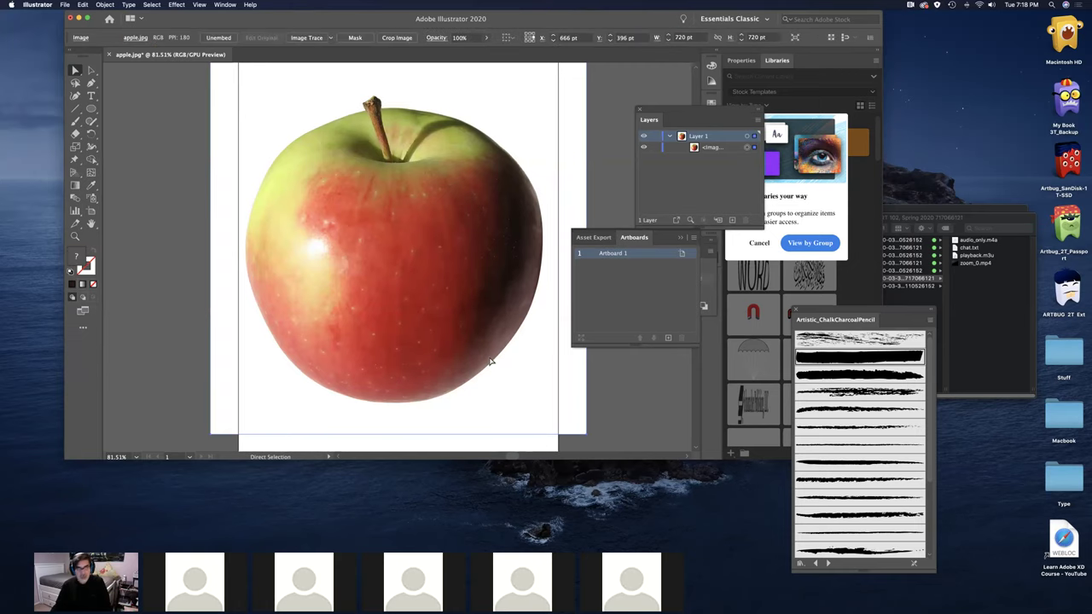
key(super+minus)
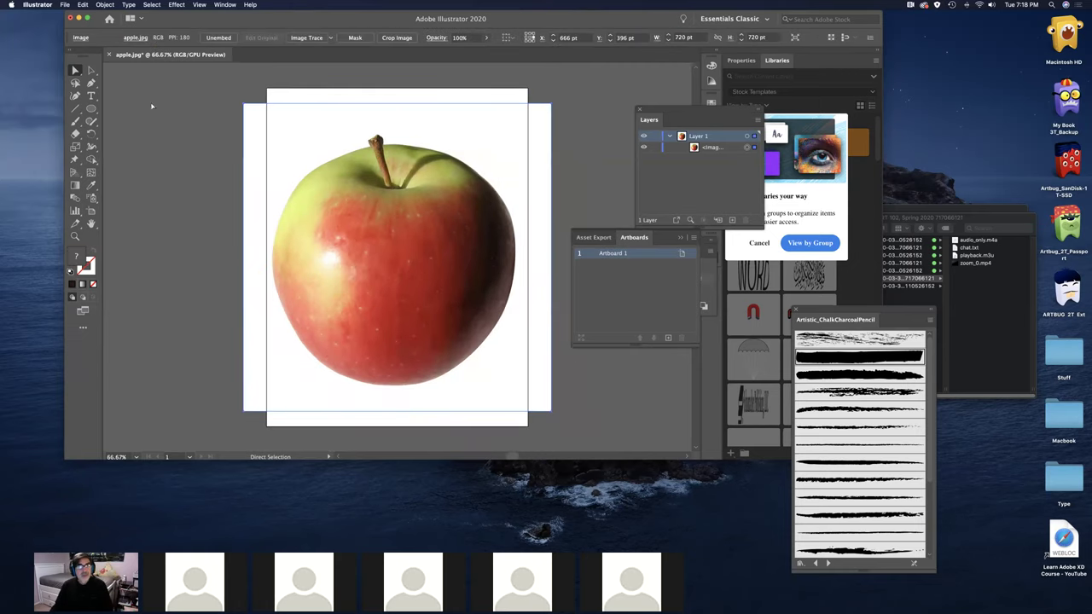
- Scale the apple image down proportionally to about 557 pt square, centre it on the artboard and deselect it
click(75, 70)
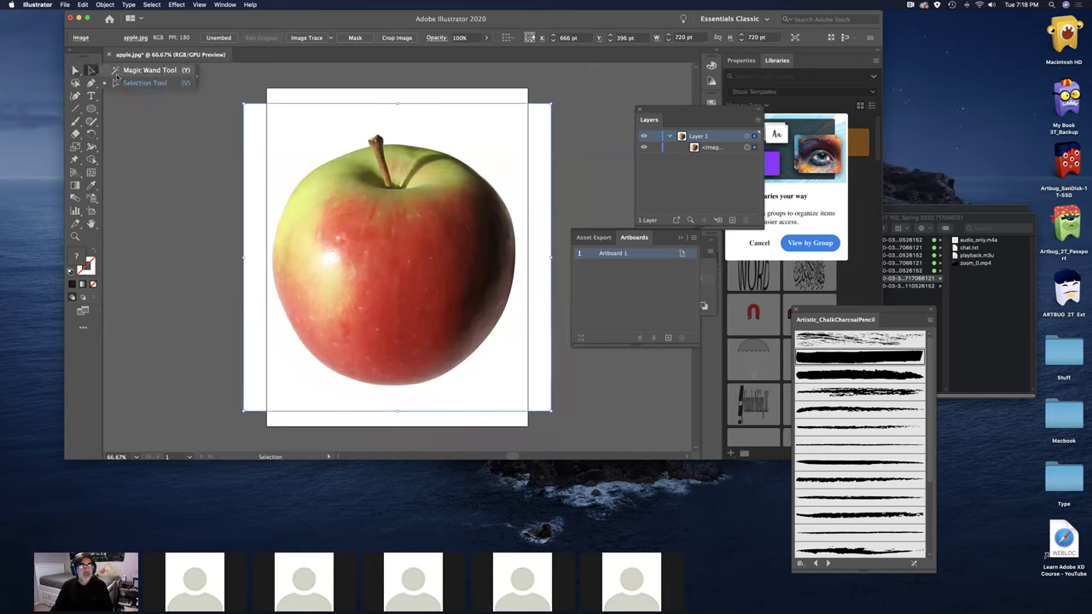
click(132, 83)
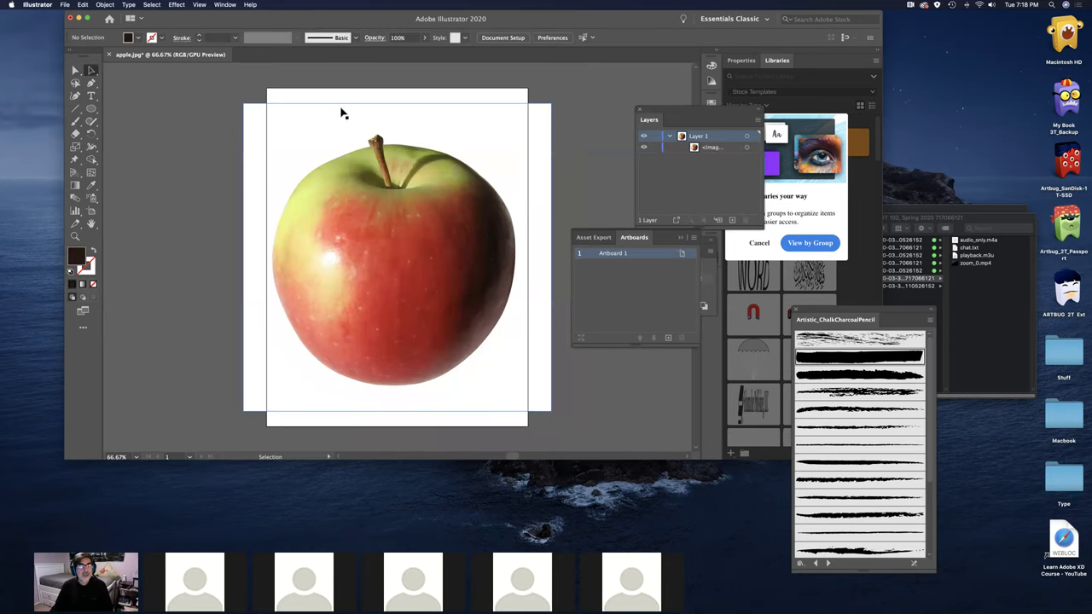
drag(316, 152, 151, 156)
drag(249, 214, 389, 215)
drag(524, 415, 459, 366)
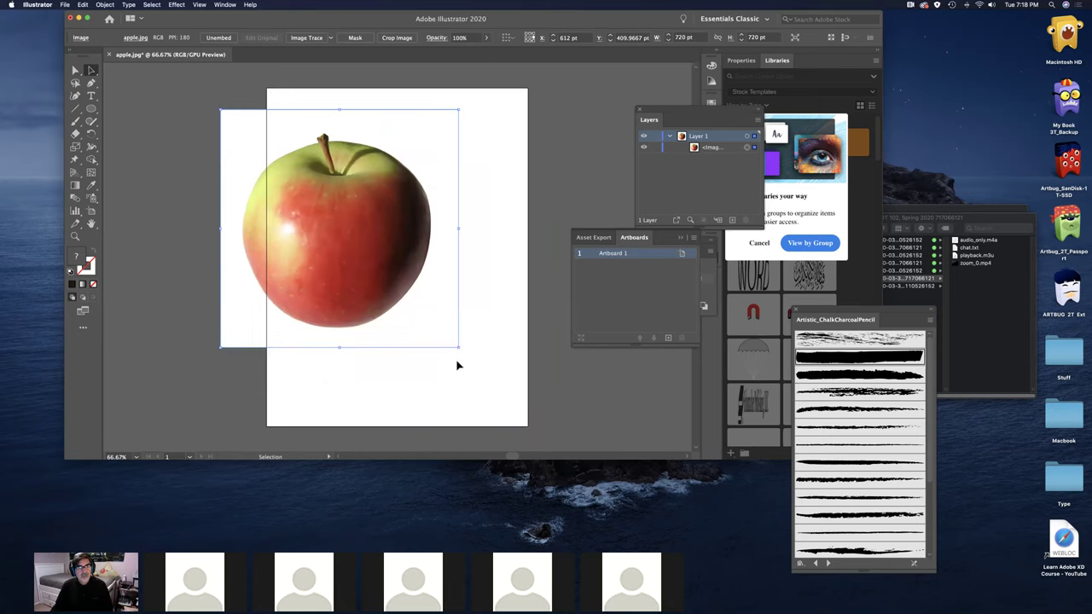
drag(370, 290, 429, 316)
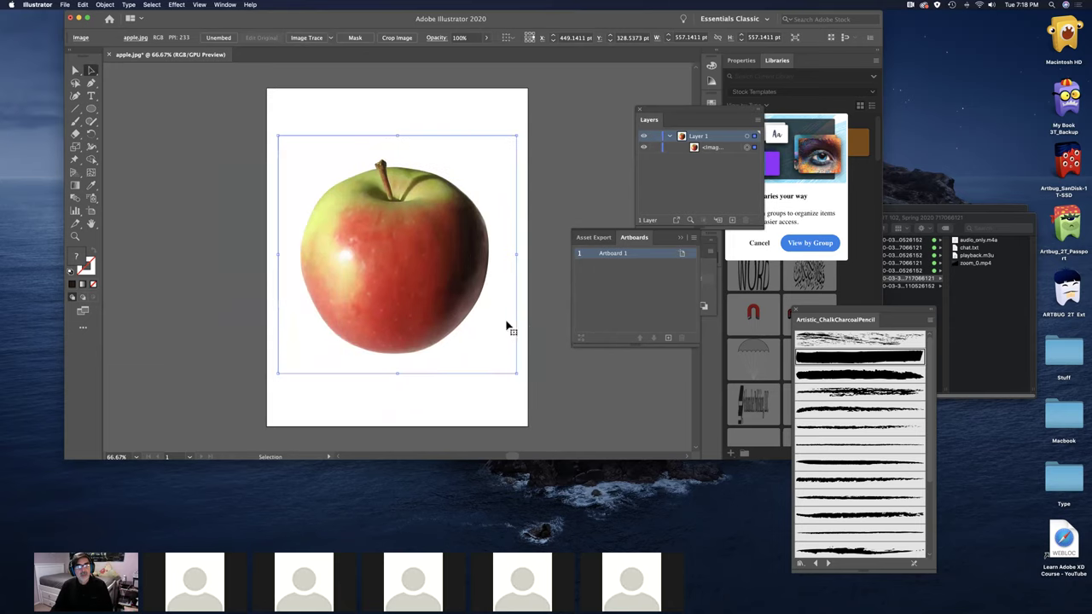
click(550, 321)
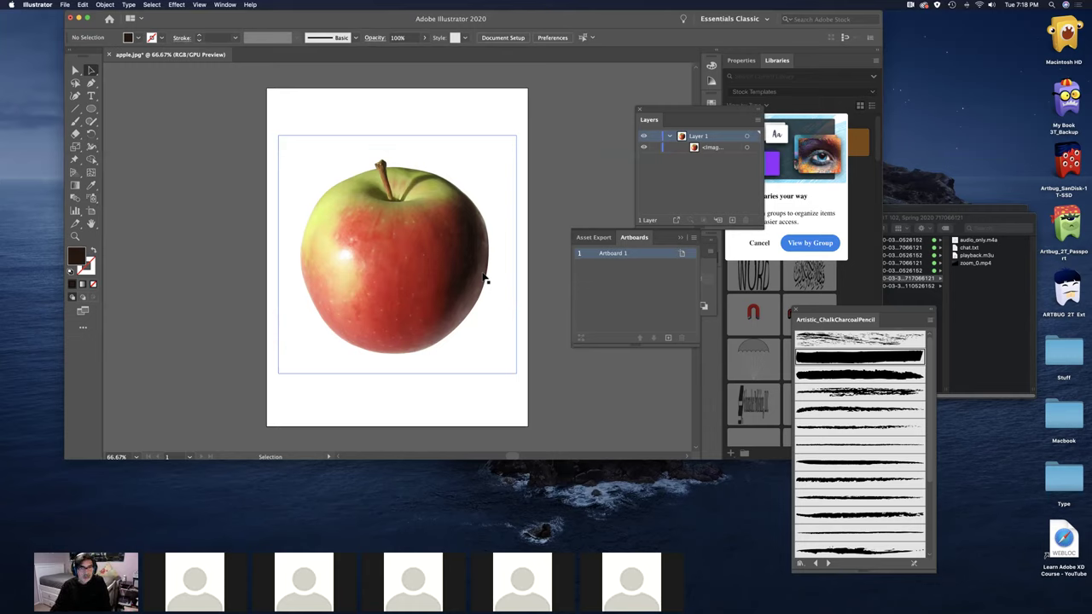
- Run Image Trace on the apple image with the default preset, accepting the slow tracing of a large image
click(426, 316)
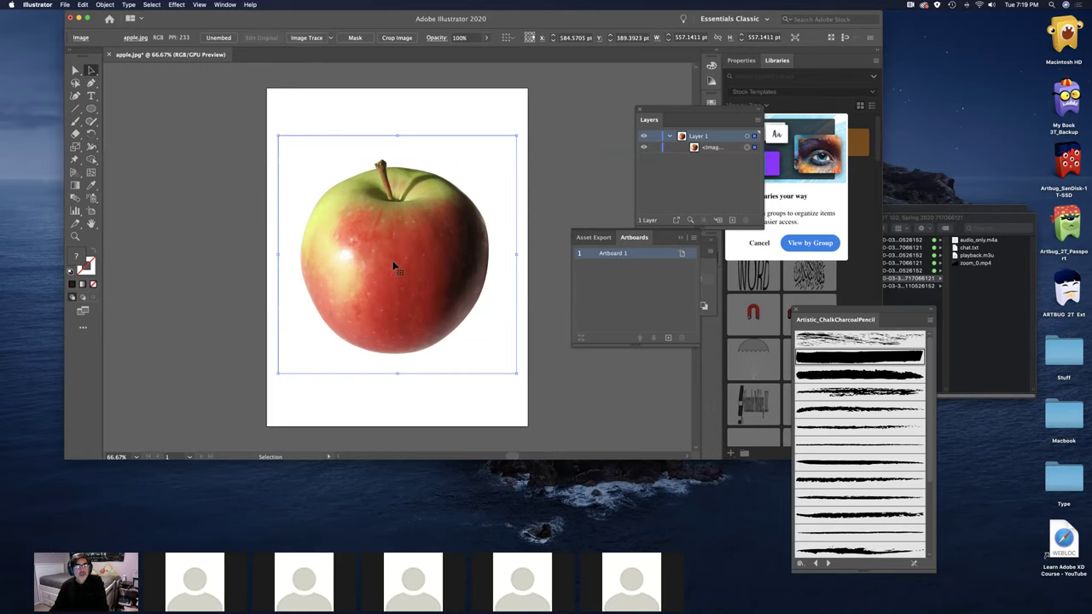
click(305, 39)
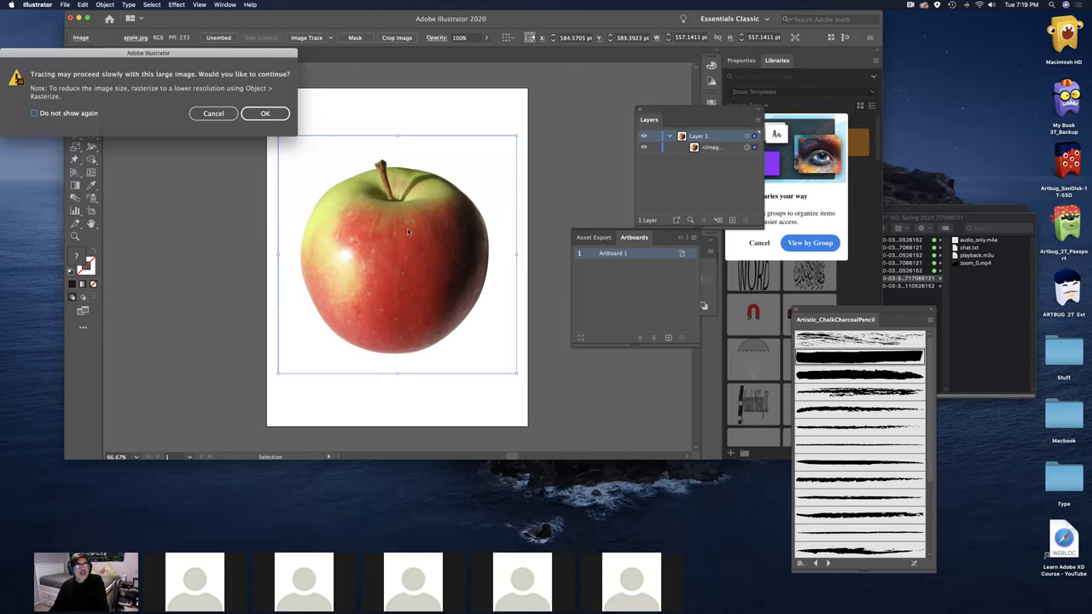
click(265, 116)
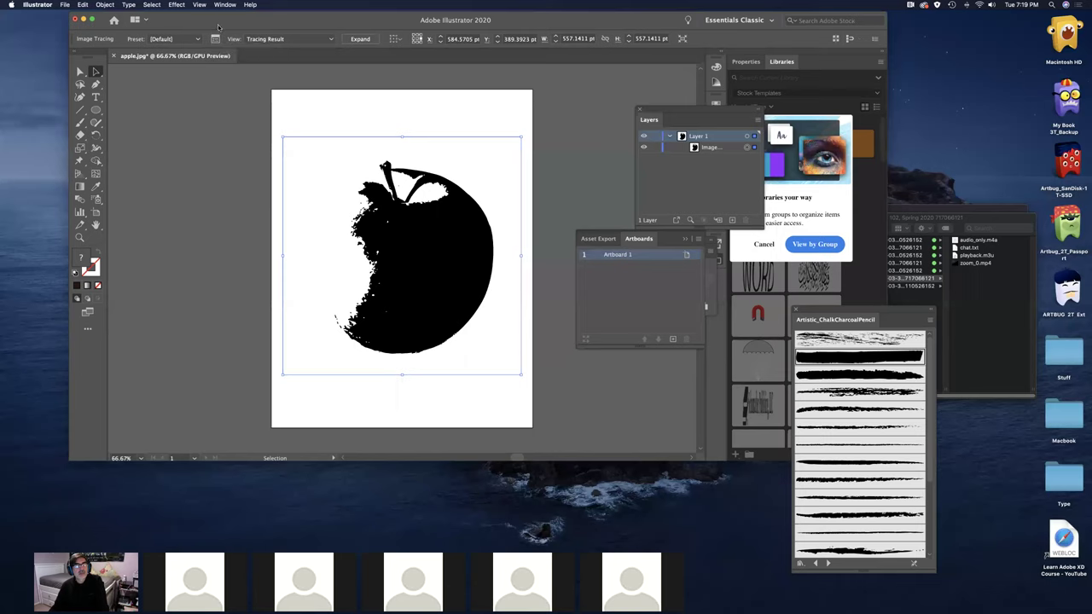
- Open the detailed Image Trace settings beside the artwork and apply the 3 Colors preset to the apple tracing
click(189, 39)
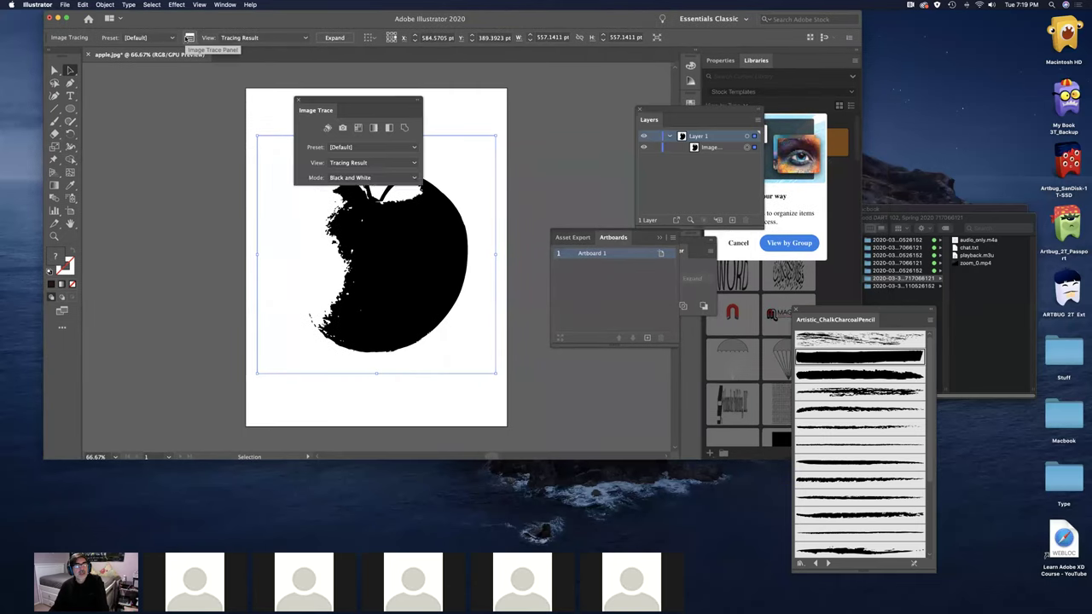
drag(362, 99, 188, 70)
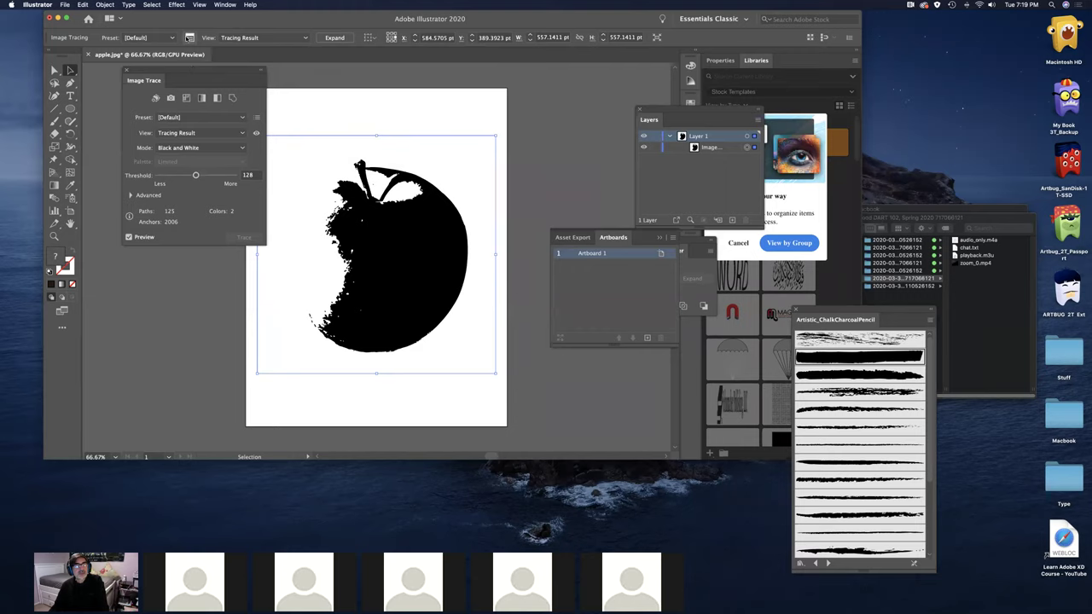
mouse_move(201, 88)
mouse_down()
mouse_move(281, 105)
mouse_move(168, 130)
mouse_move(155, 106)
mouse_move(168, 100)
mouse_up()
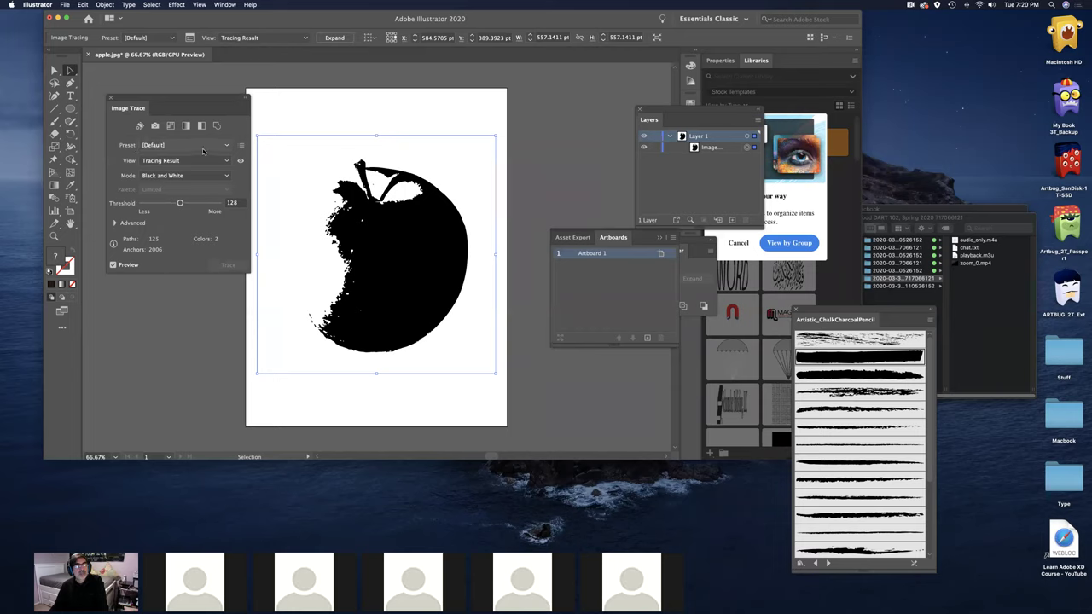
click(176, 145)
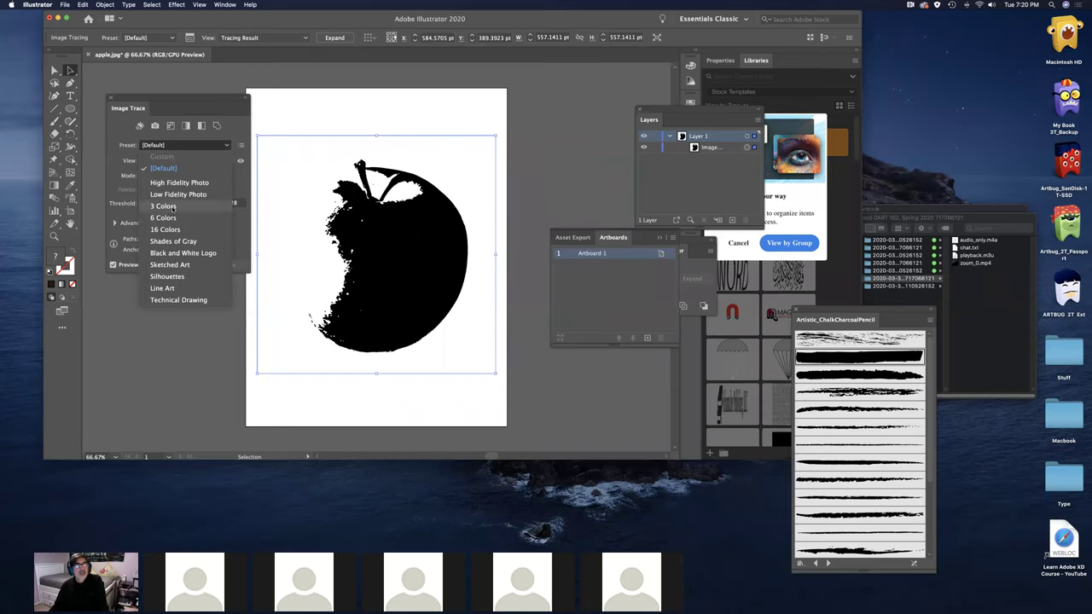
click(164, 207)
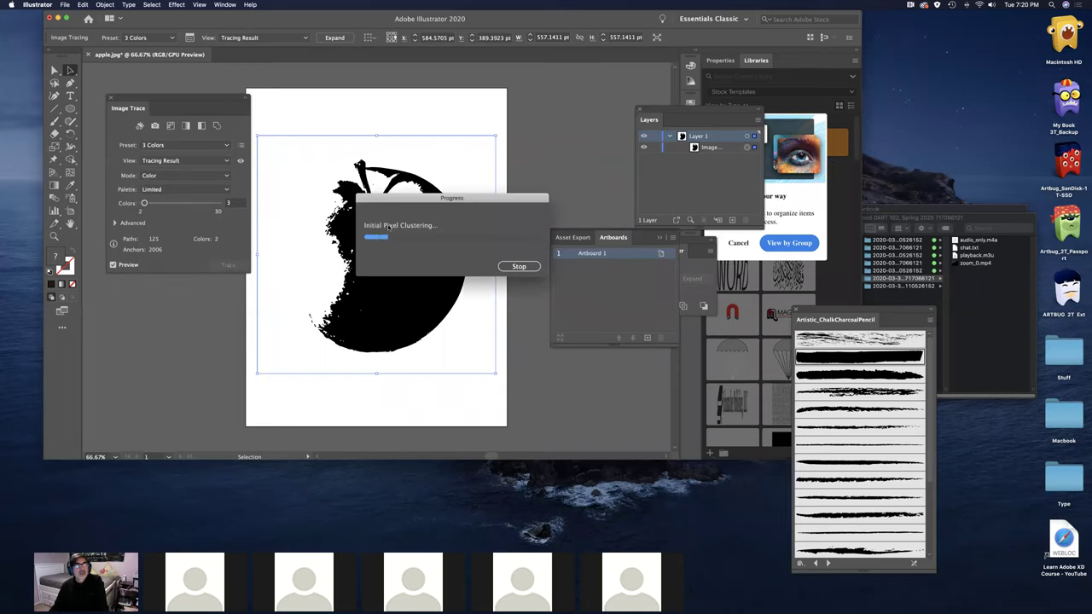
drag(438, 206, 445, 114)
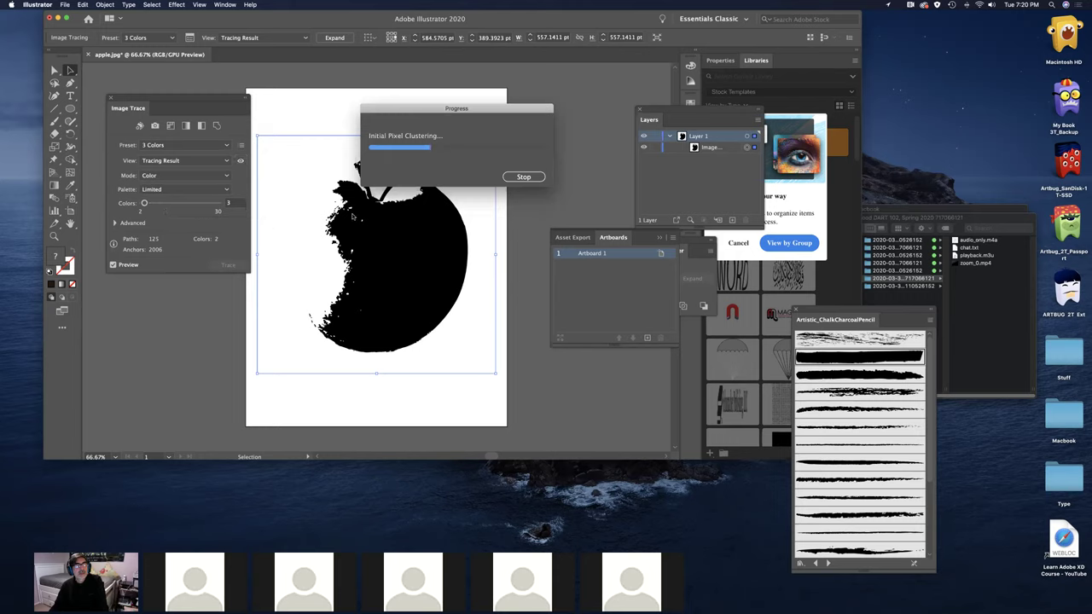
drag(497, 111, 480, 109)
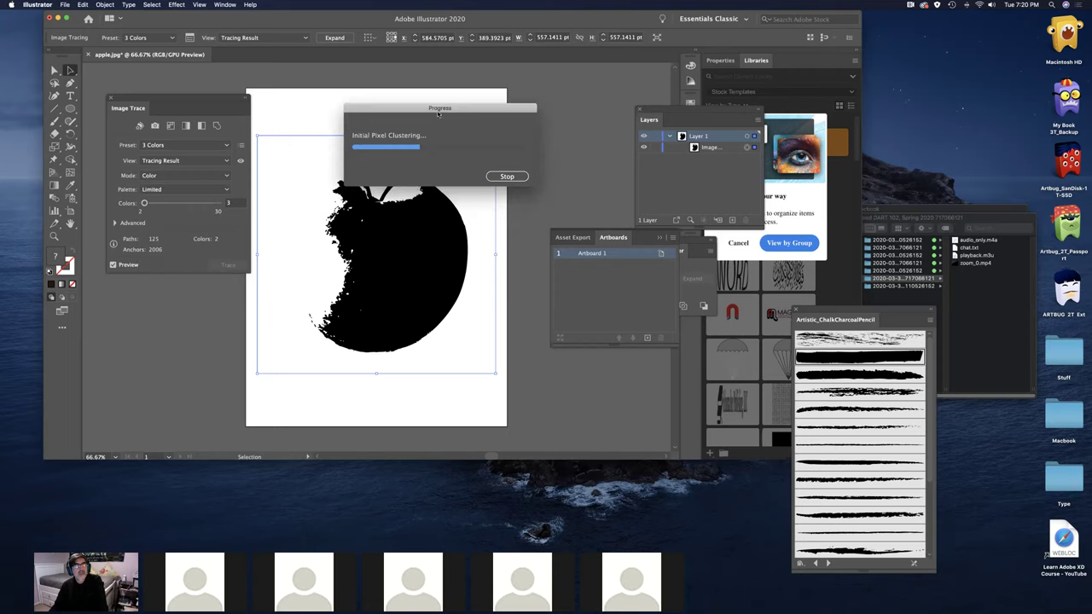
drag(438, 114, 472, 109)
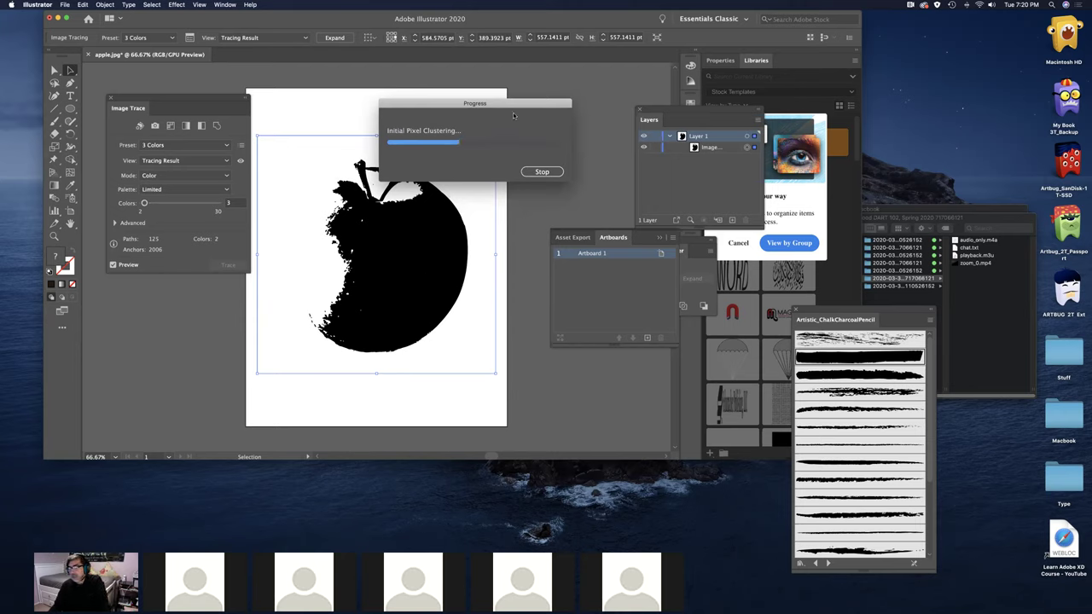
key(super+Tab)
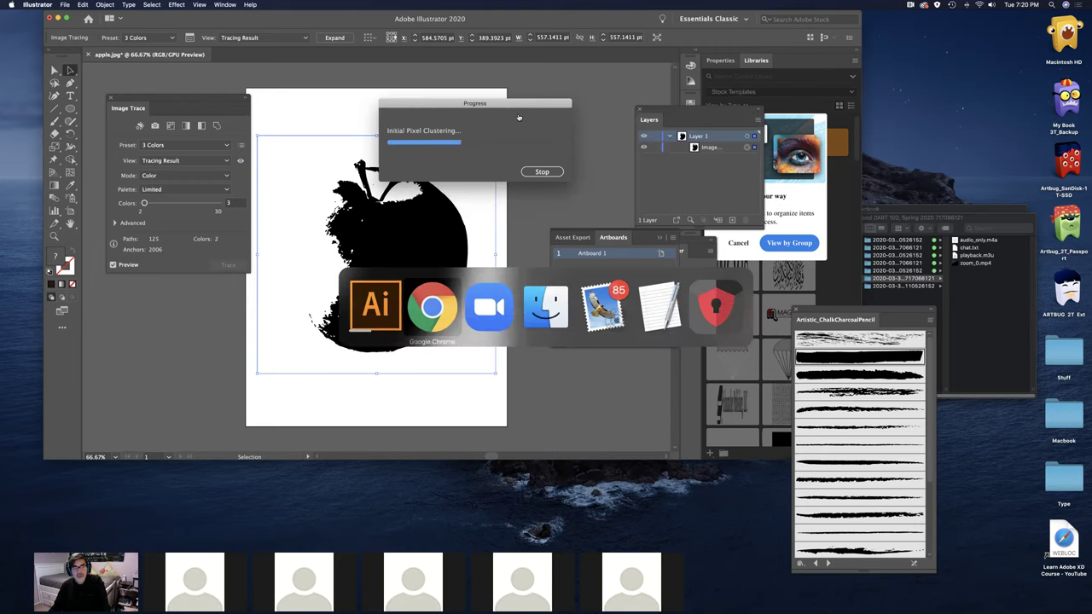
key(super+Tab)
key(super+Tab)
key(super+Tab)
key(super+Tab)
key(super+Tab)
key(super+Tab)
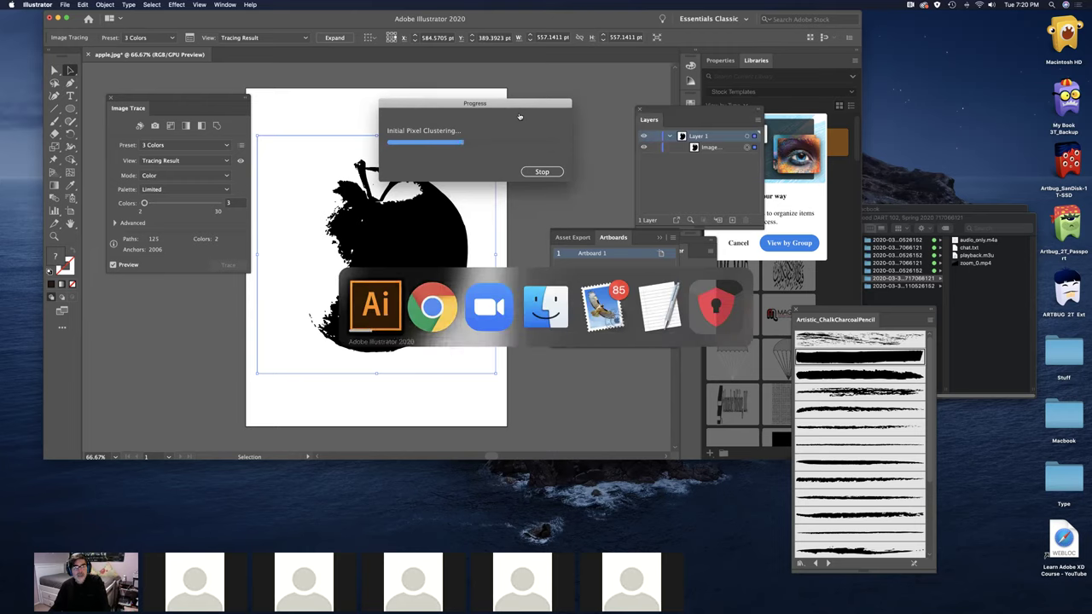
drag(512, 103, 584, 104)
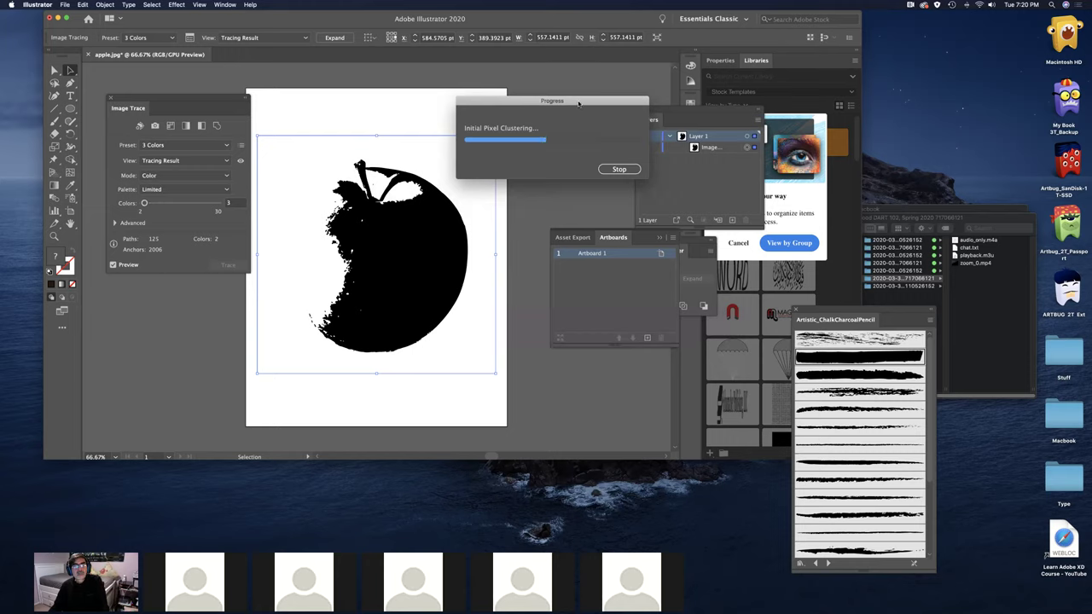
drag(579, 102, 563, 93)
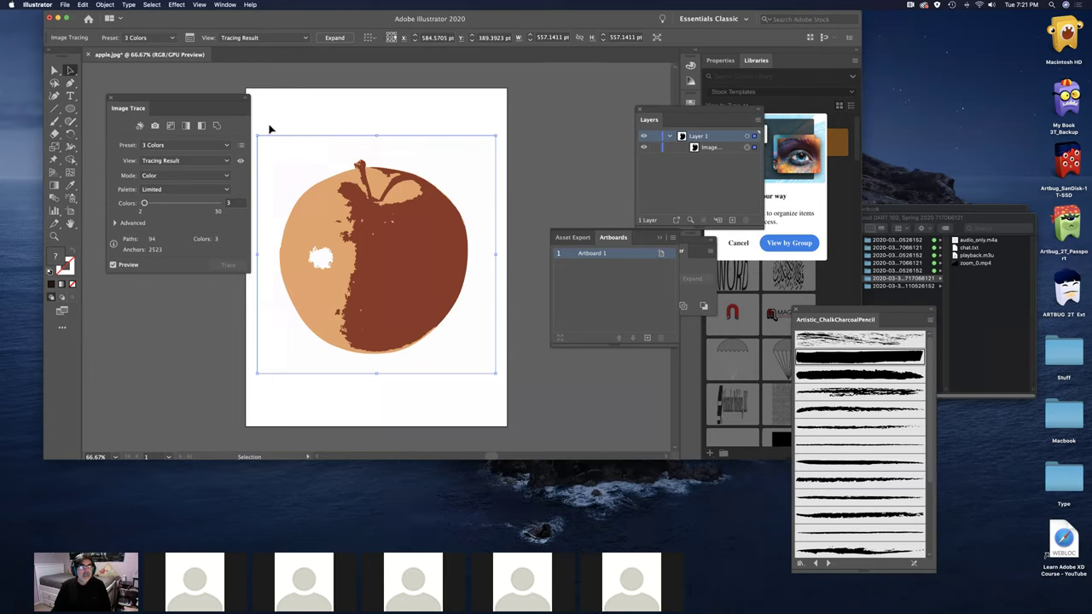
- Review the available Image Trace presets for the selected apple tracing, keeping the trace settings clear of the artwork
mouse_move(213, 100)
mouse_down()
mouse_move(178, 79)
mouse_move(191, 90)
mouse_up()
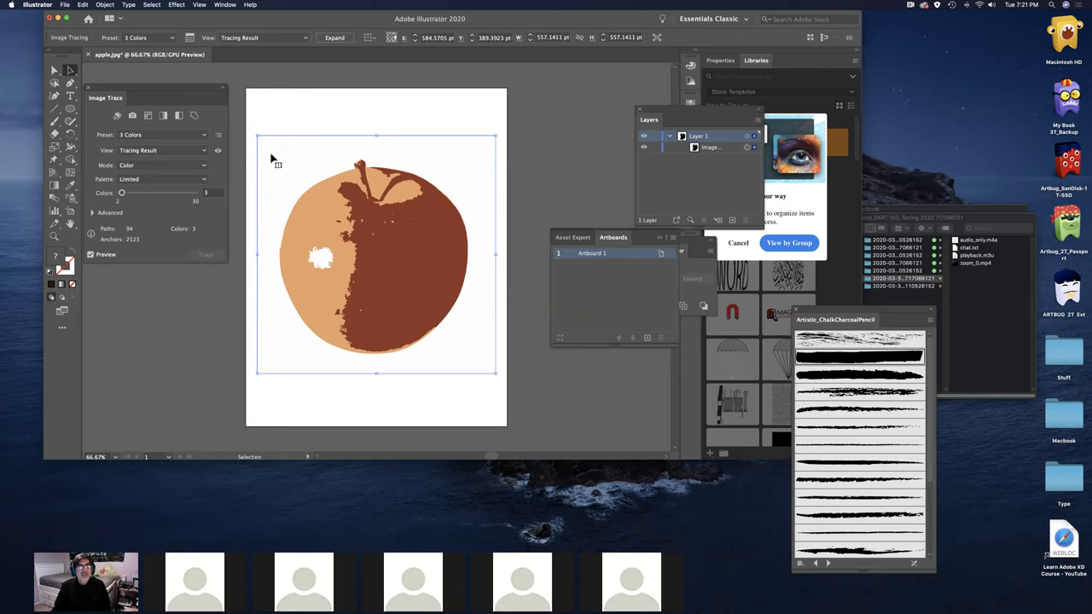
click(526, 215)
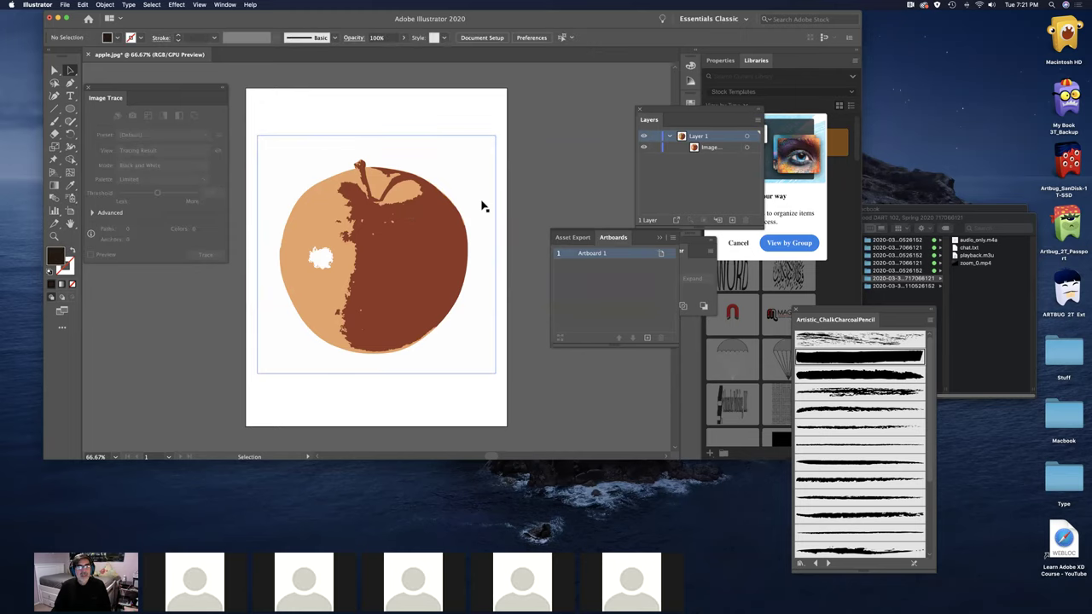
mouse_move(181, 88)
mouse_down()
mouse_move(175, 135)
mouse_move(193, 144)
mouse_up()
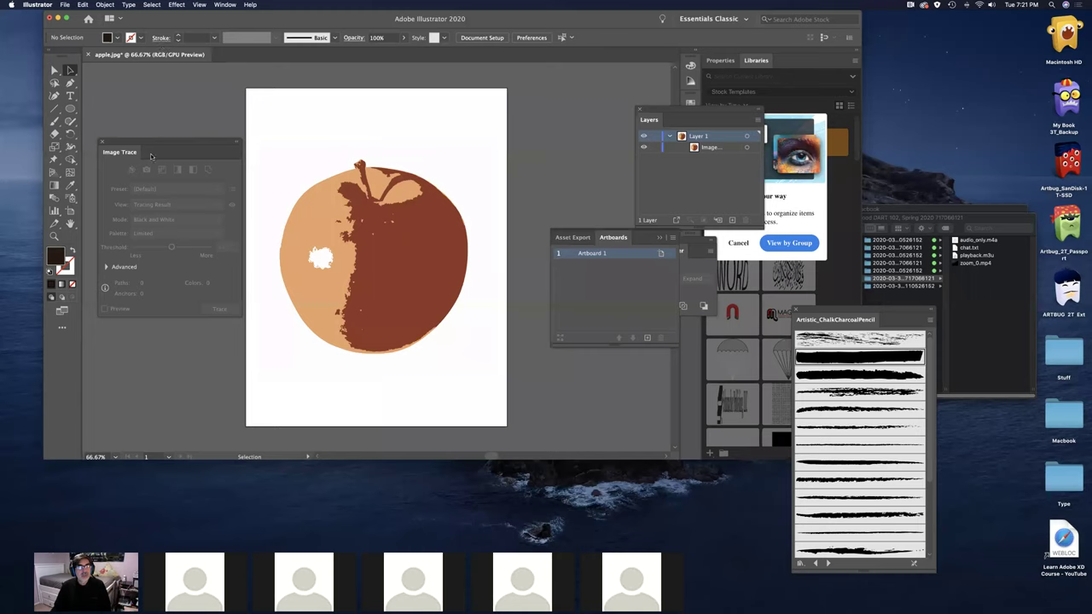
click(411, 243)
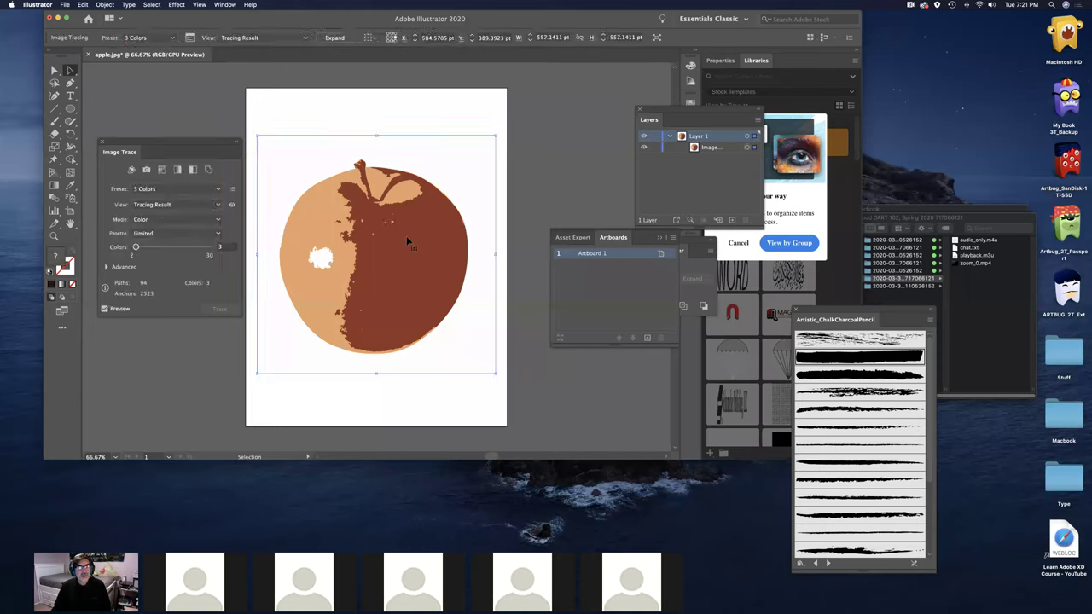
click(183, 192)
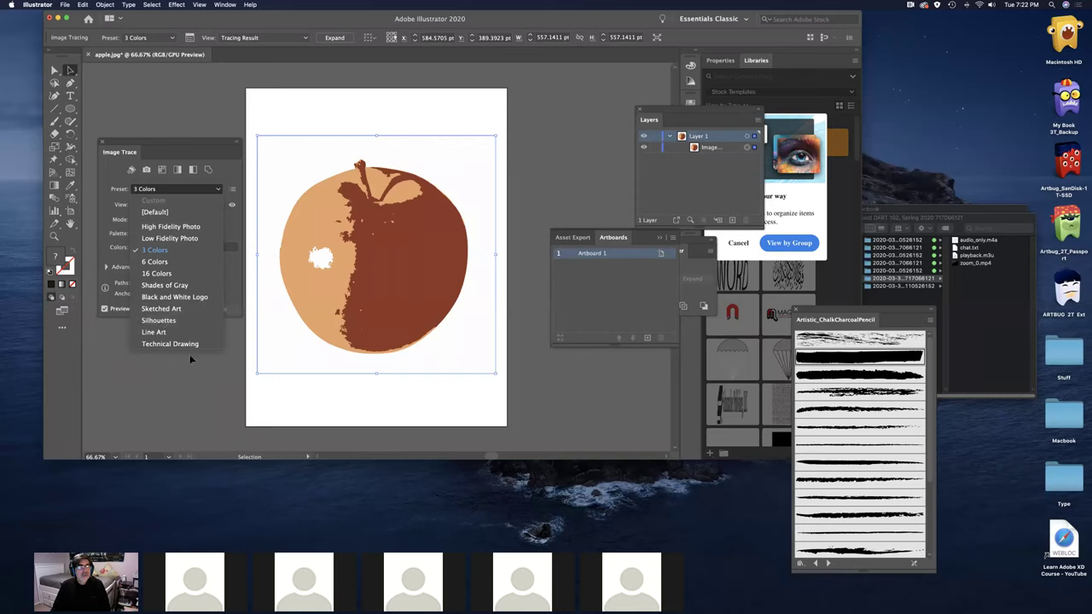
drag(201, 144, 188, 111)
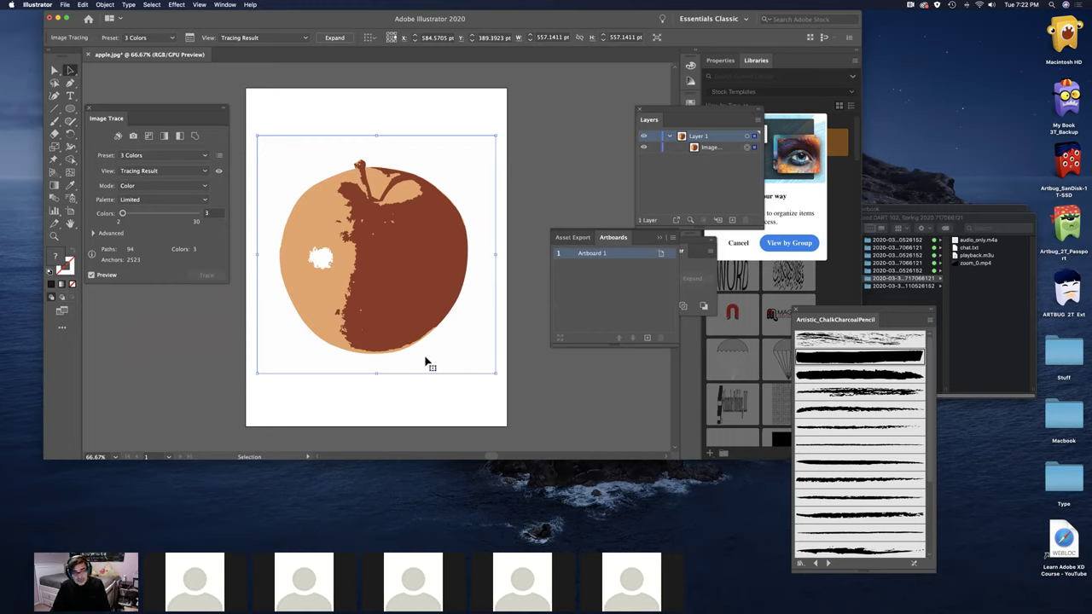
- Undo the 3 Colors and default tracings to restore the original apple photo, and select the photo
key(a)
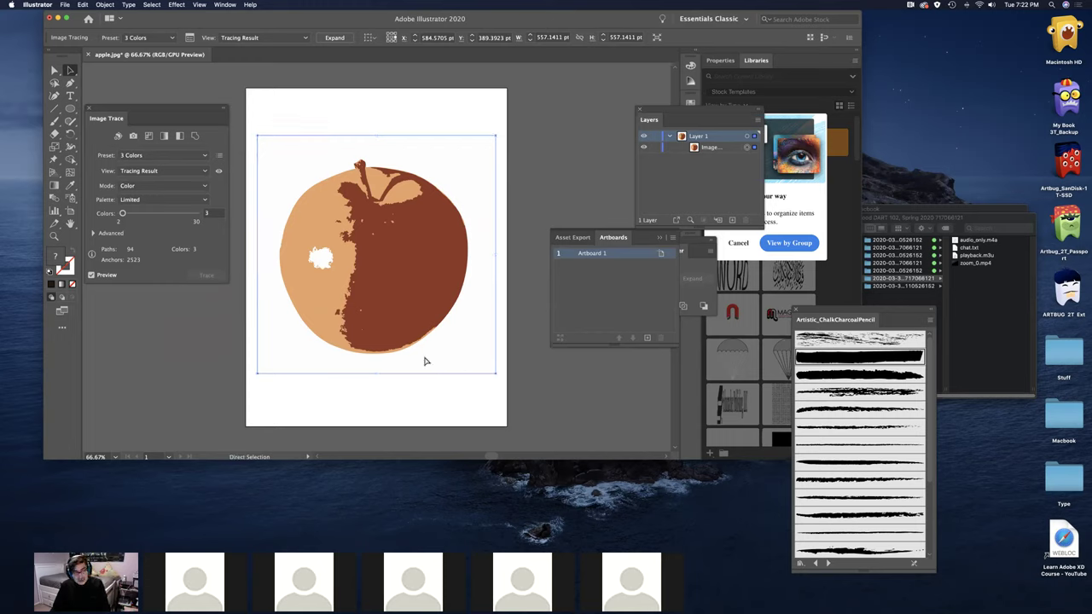
key(v)
click(390, 100)
click(393, 206)
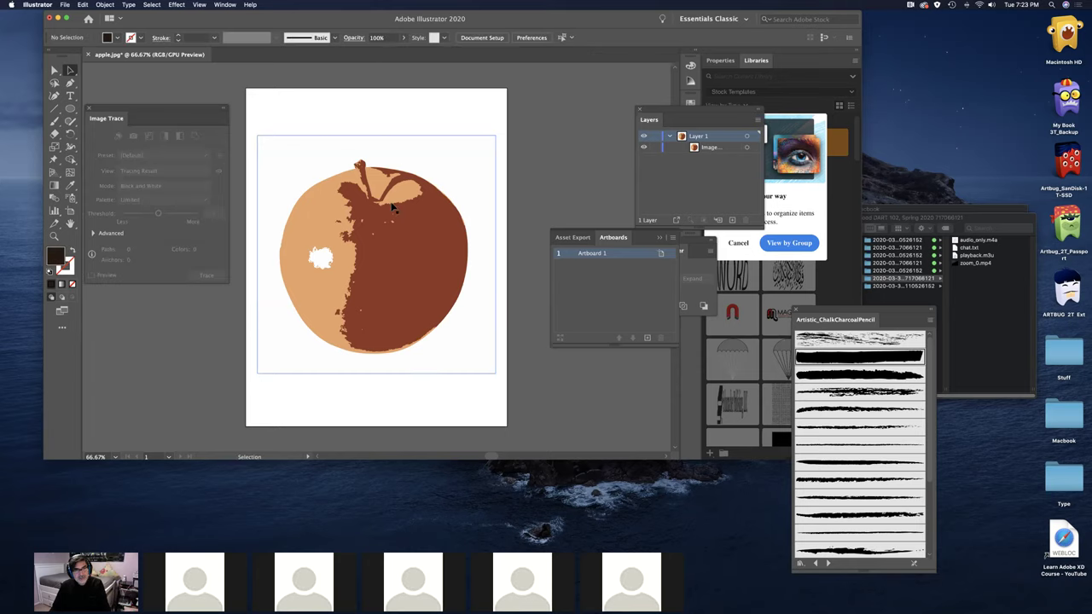
key(a)
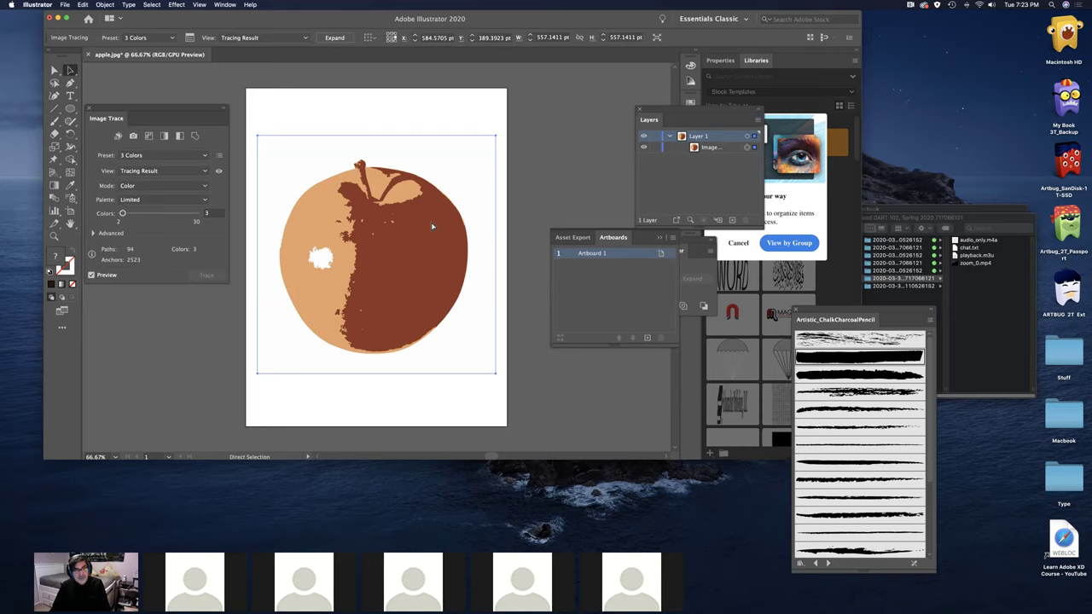
key(super+z)
key(super+z)
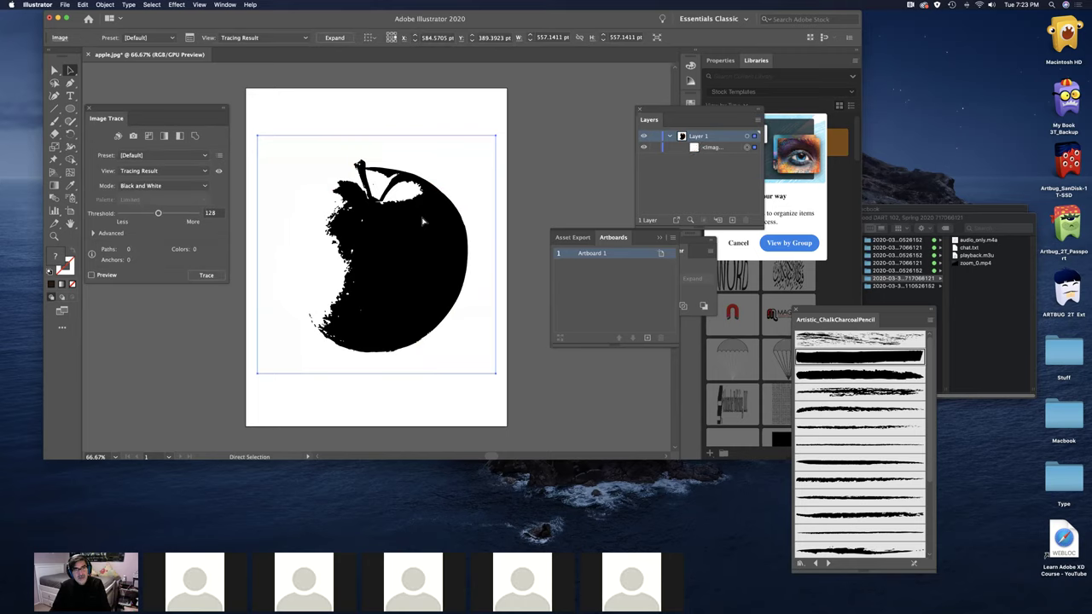
key(v)
click(420, 109)
click(413, 225)
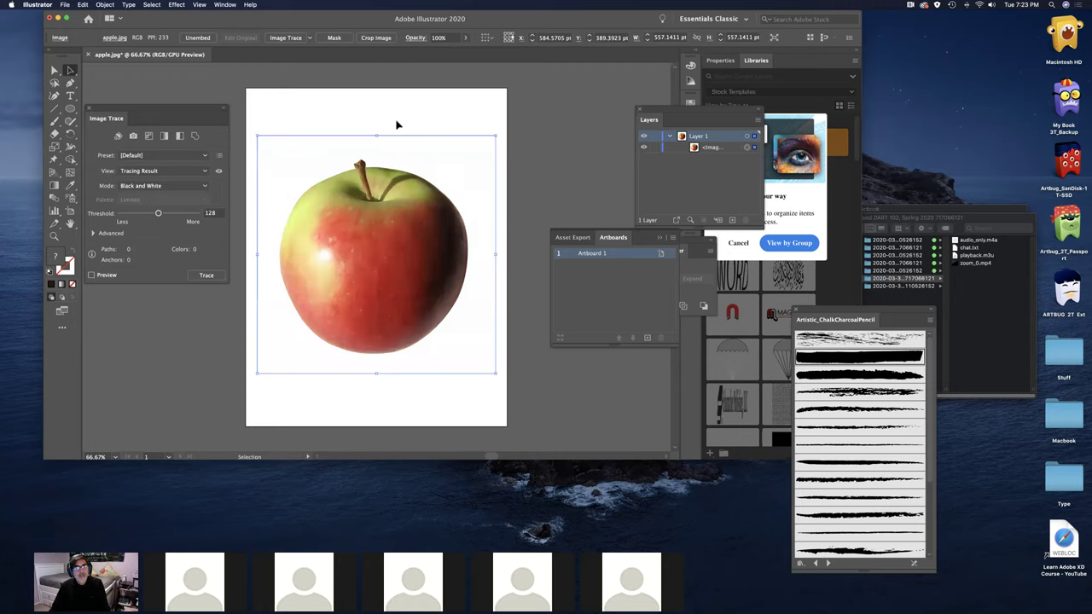
- Reposition the application window, the Image Trace settings and the layers list around the artboard
drag(337, 16, 346, 31)
mouse_move(197, 105)
mouse_down()
mouse_move(227, 94)
mouse_move(211, 75)
mouse_up()
mouse_move(385, 321)
mouse_down()
mouse_move(363, 291)
mouse_move(402, 271)
mouse_move(413, 278)
mouse_up()
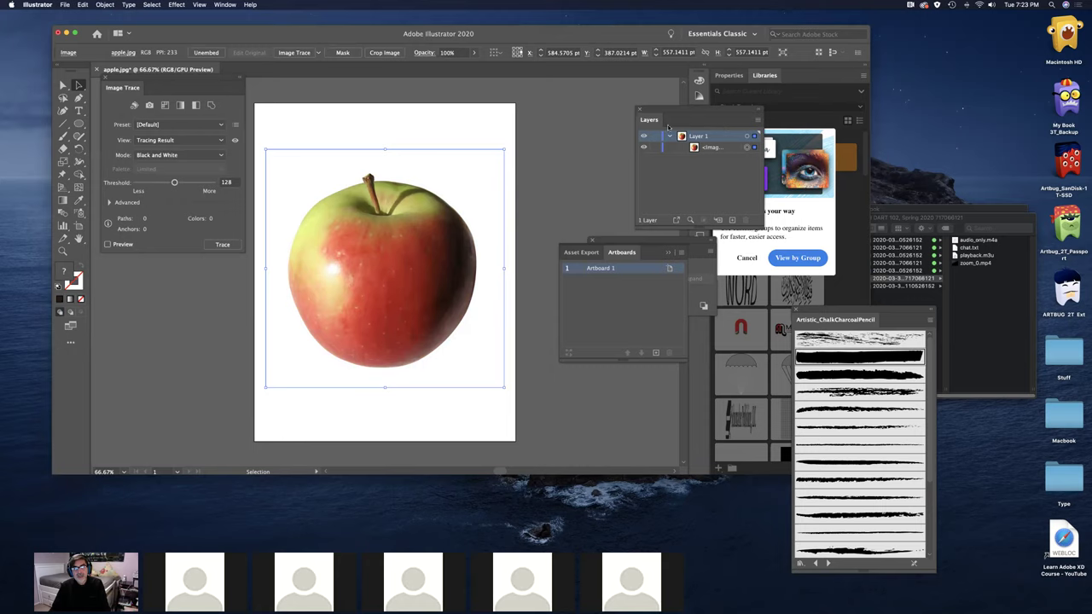
drag(674, 115, 592, 121)
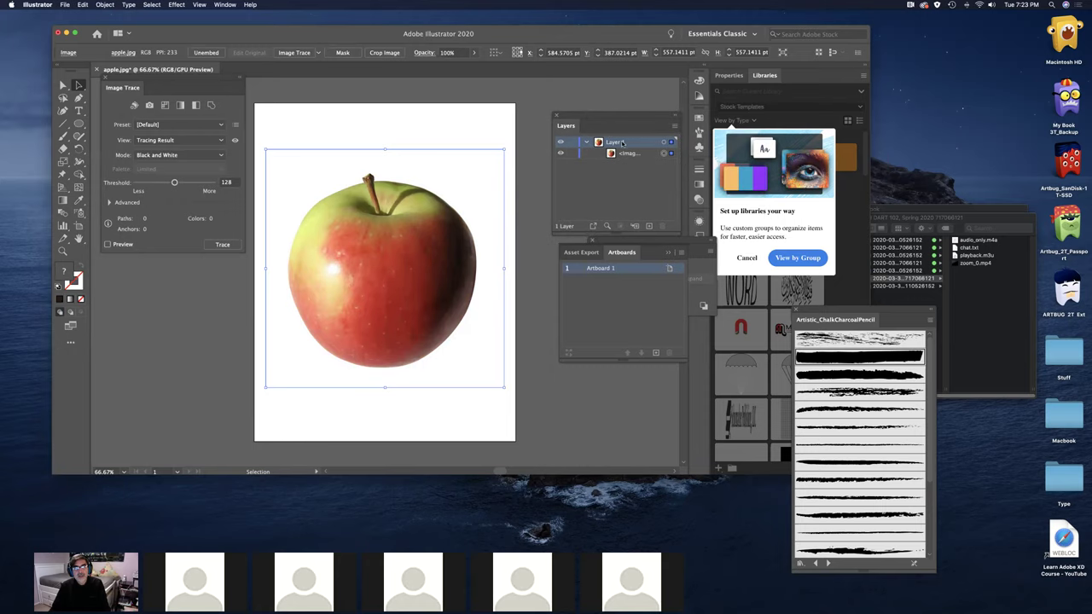
- Check Layer 1 in outline view, restore its preview and lock the apple photo
super+click(560, 144)
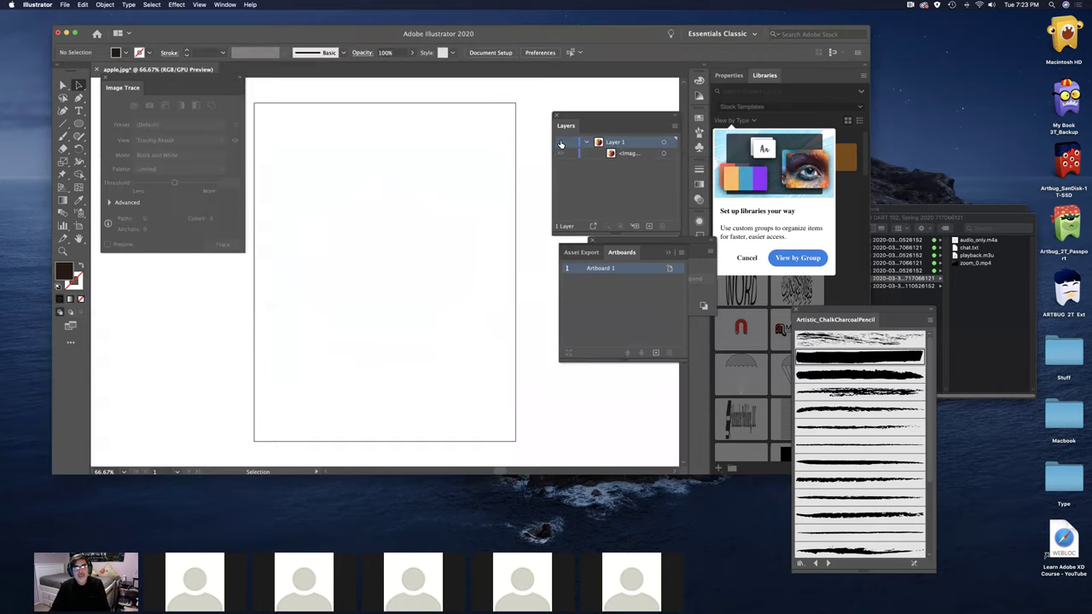
super+click(561, 144)
click(465, 226)
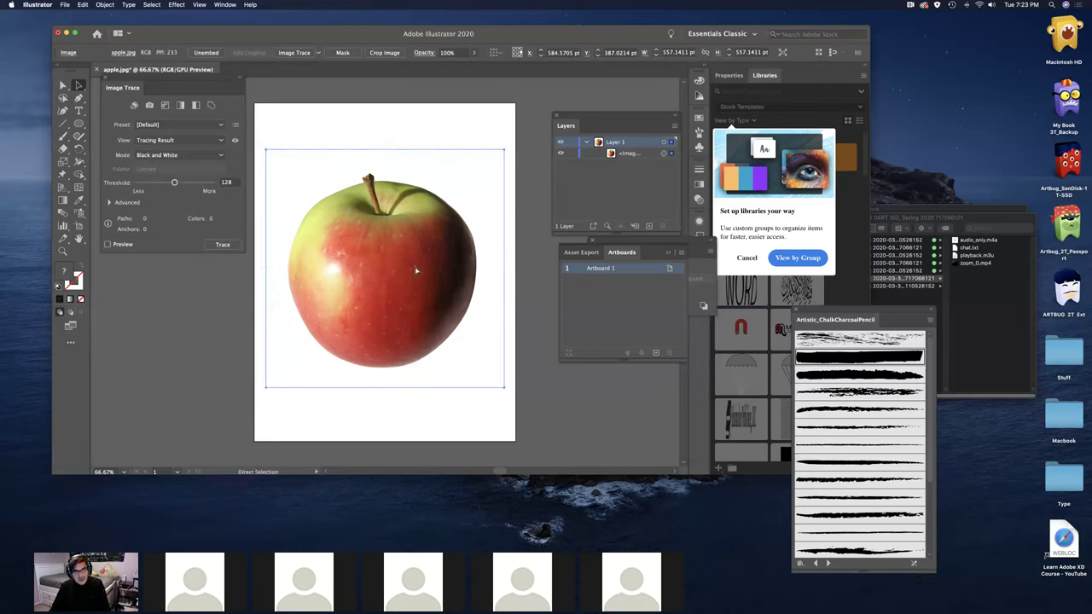
key(super+2)
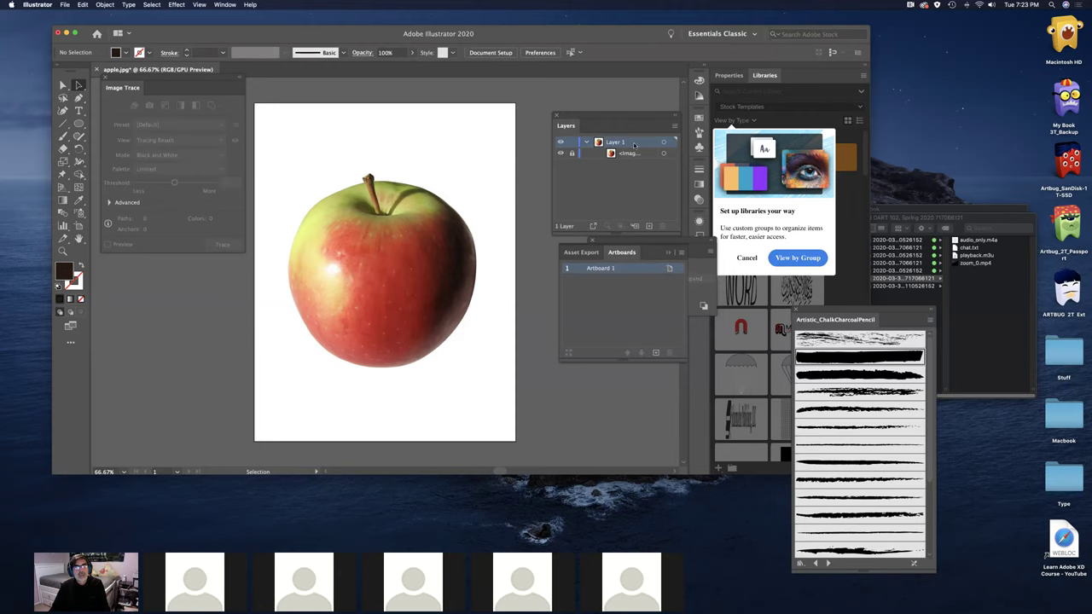
- Add a new layer above Layer 1 and name it Illustration
click(640, 228)
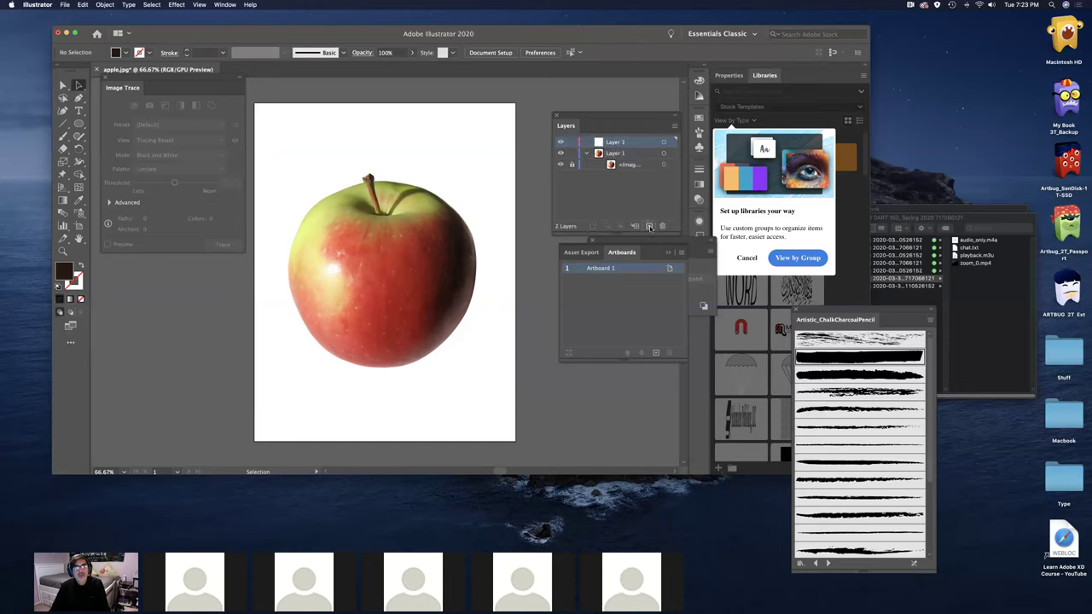
double_click(617, 143)
key(BackSpace)
text(Illus)
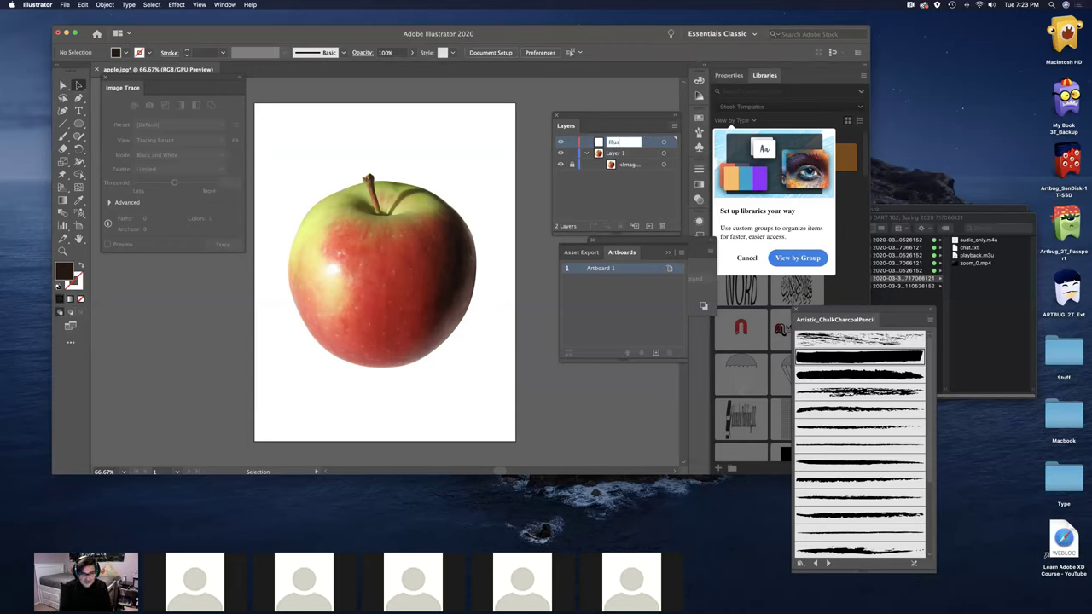
text(tration)
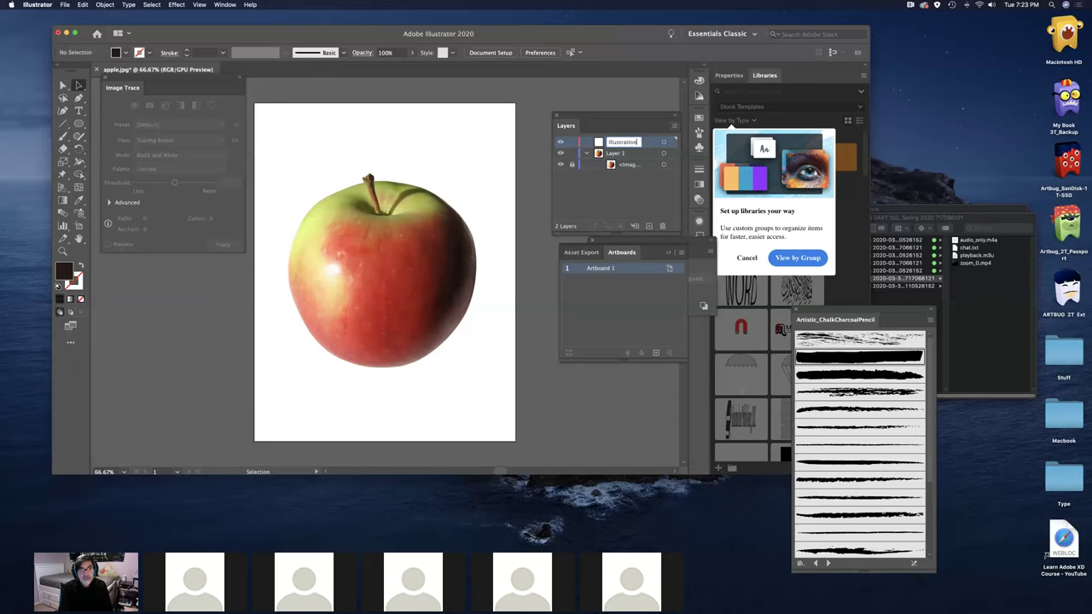
key(Return)
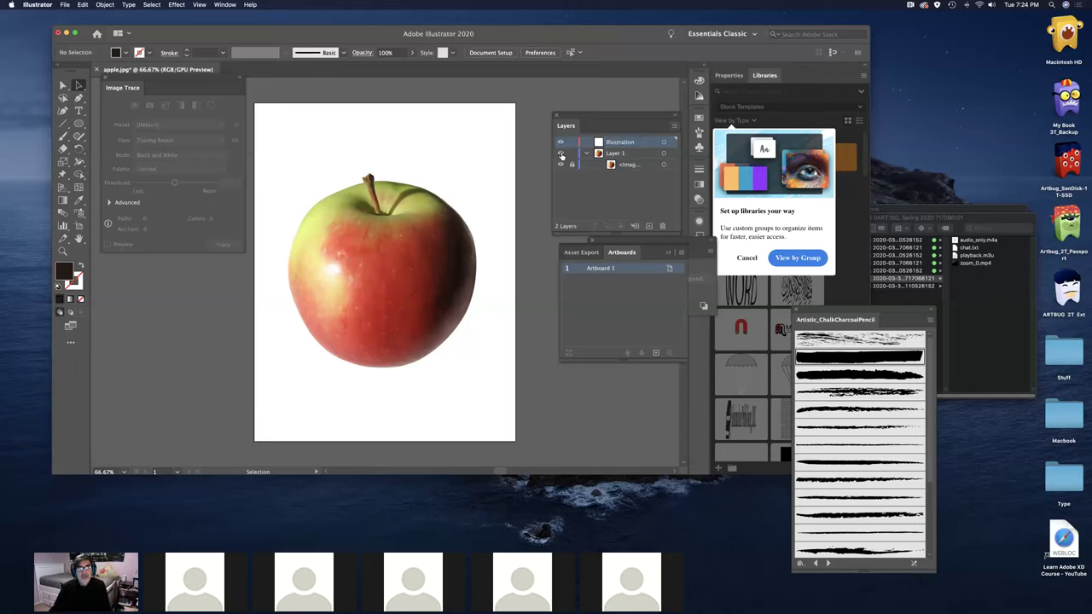
- Lock and collapse Layer 1, and rename the Illustration layer to Apple
click(572, 153)
click(587, 153)
double_click(622, 142)
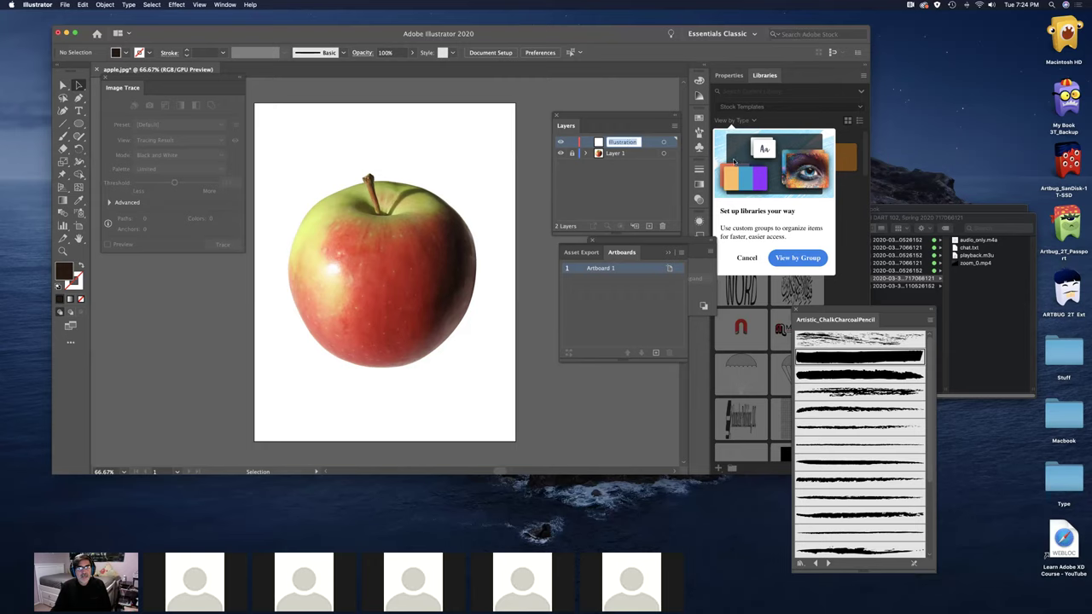
text(A)
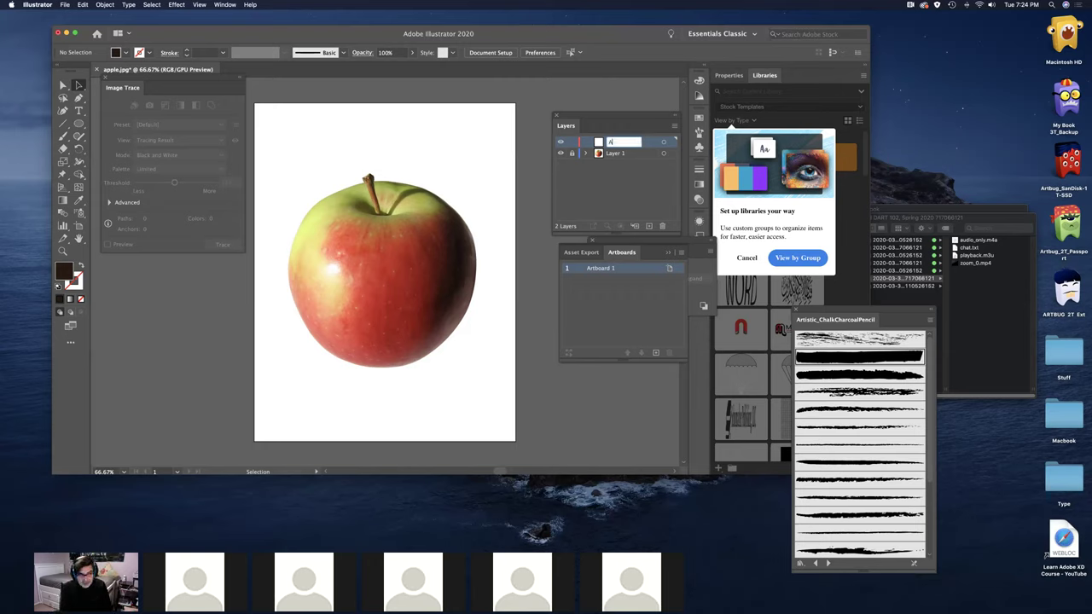
text(pple)
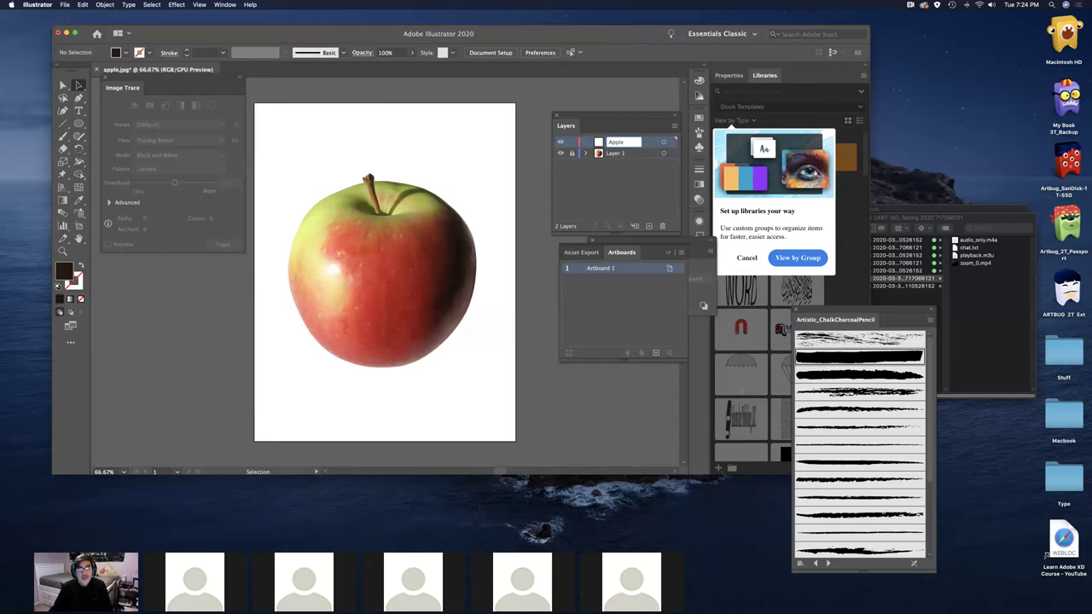
click(640, 194)
click(602, 145)
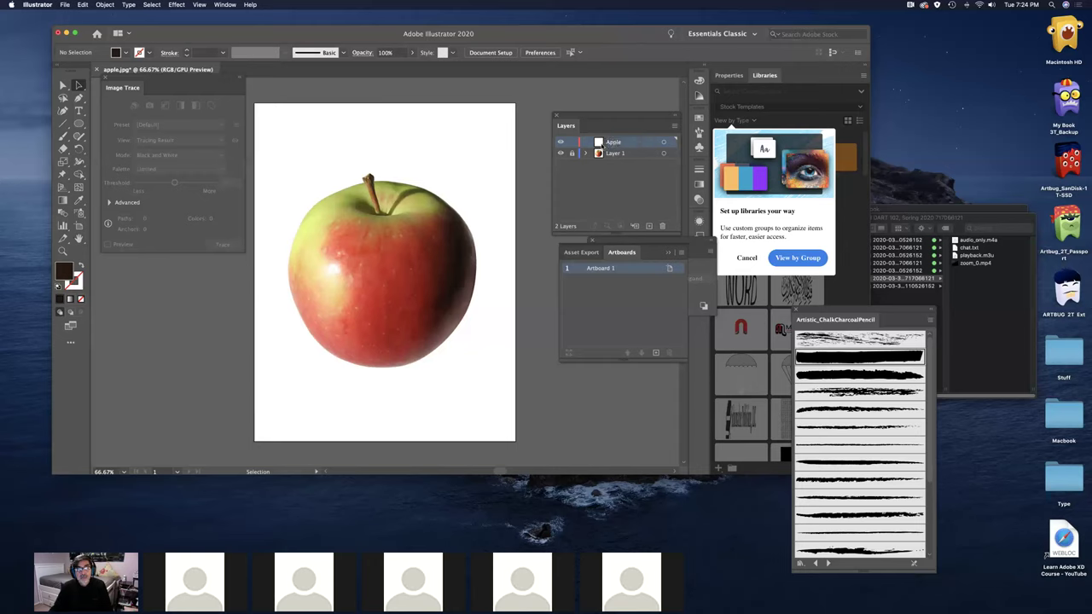
- Add another layer above the Apple layer and name it Stem
click(650, 226)
double_click(616, 142)
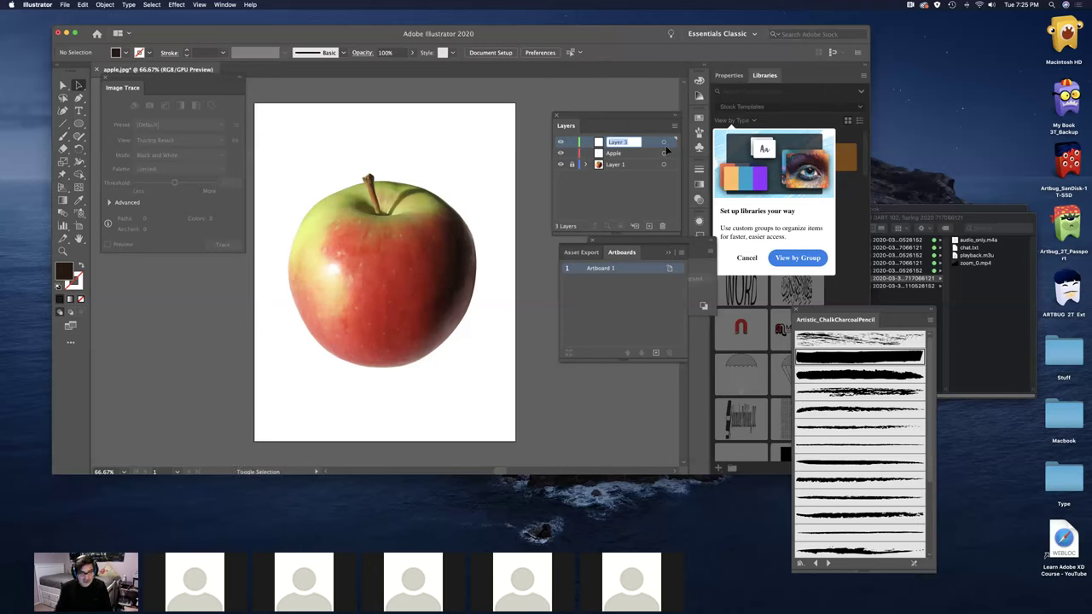
text(Ste)
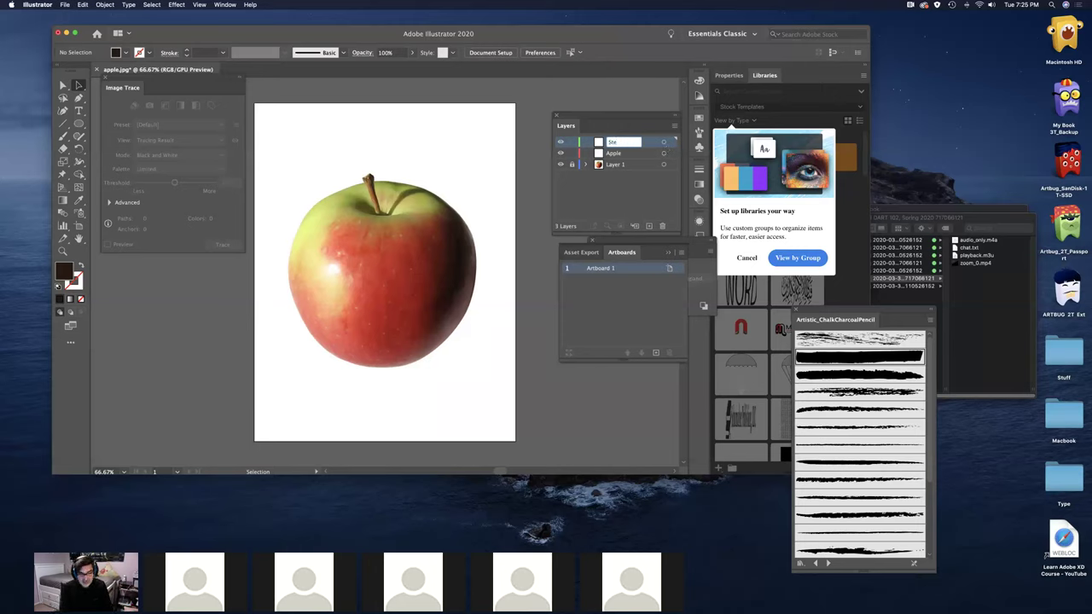
text(m)
key(Return)
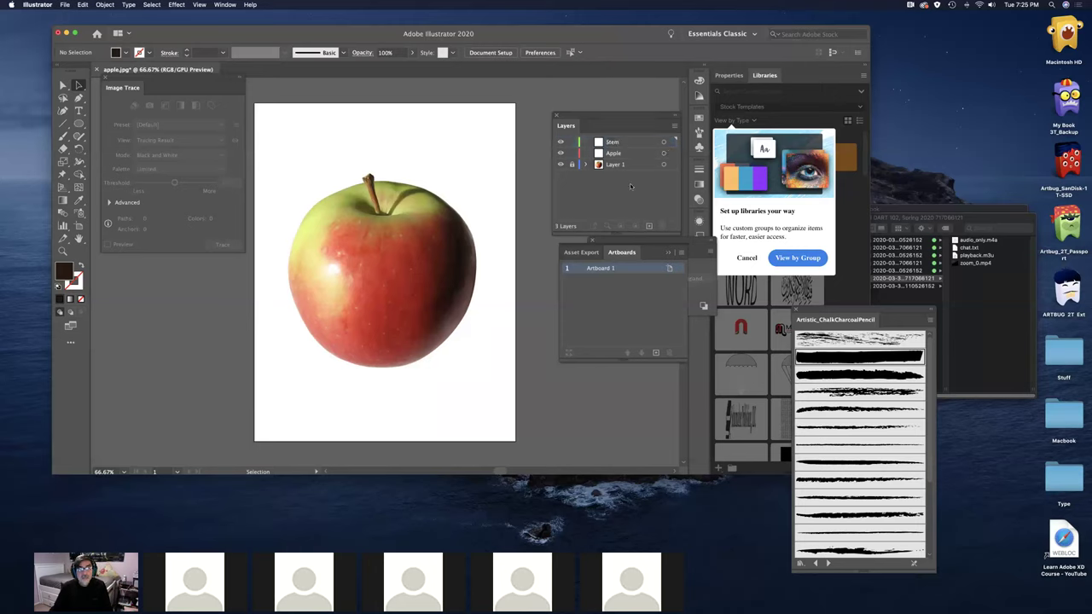
- On the Apple layer, start tracing the apple's outline with the Pen tool, from its left side over the top to the upper right
click(598, 155)
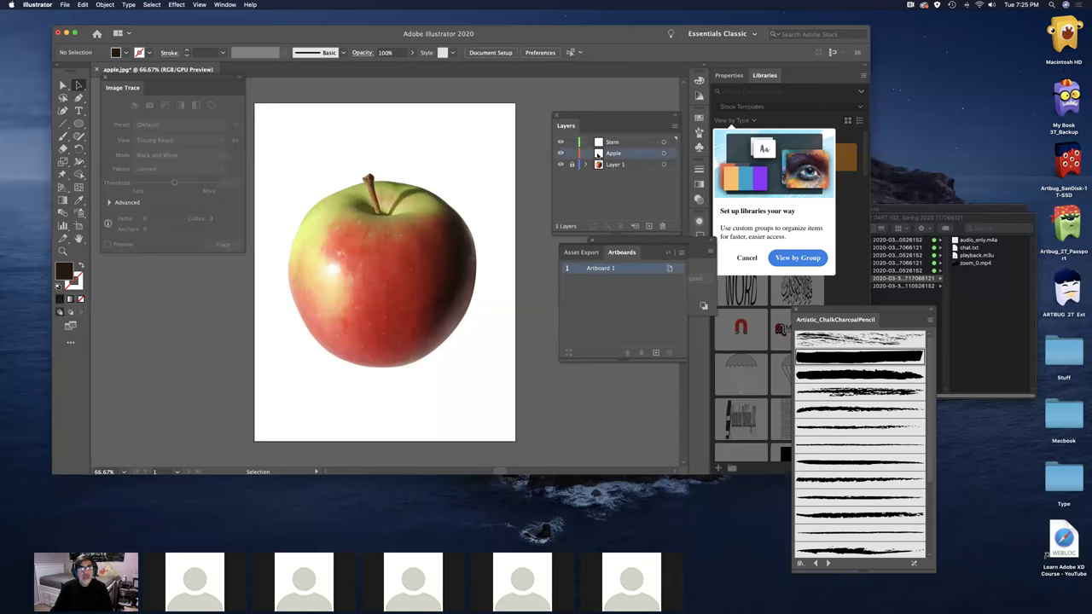
click(664, 155)
click(455, 293)
click(79, 124)
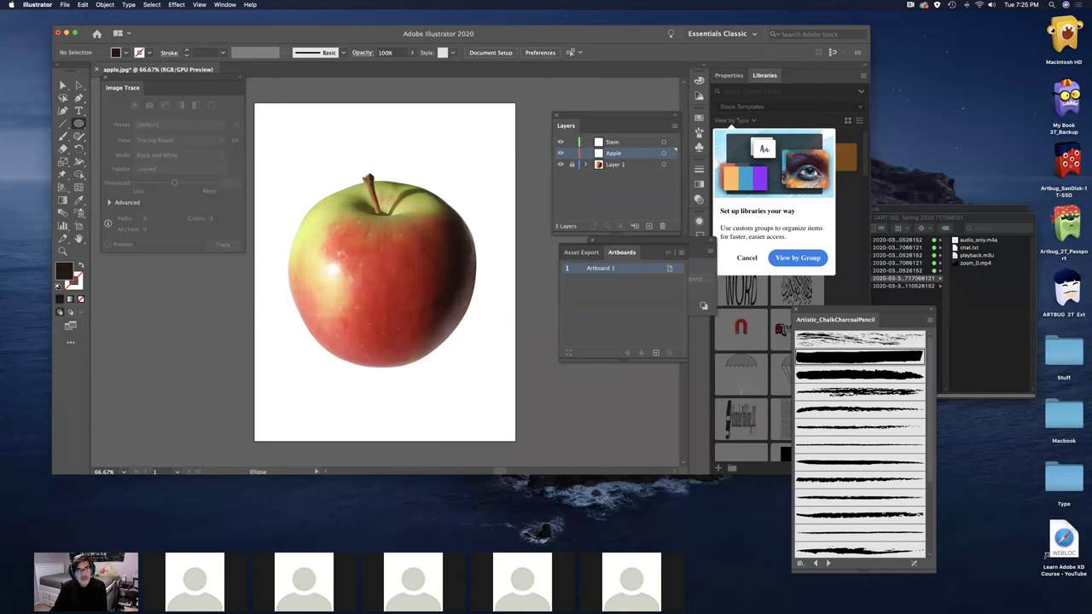
key(p)
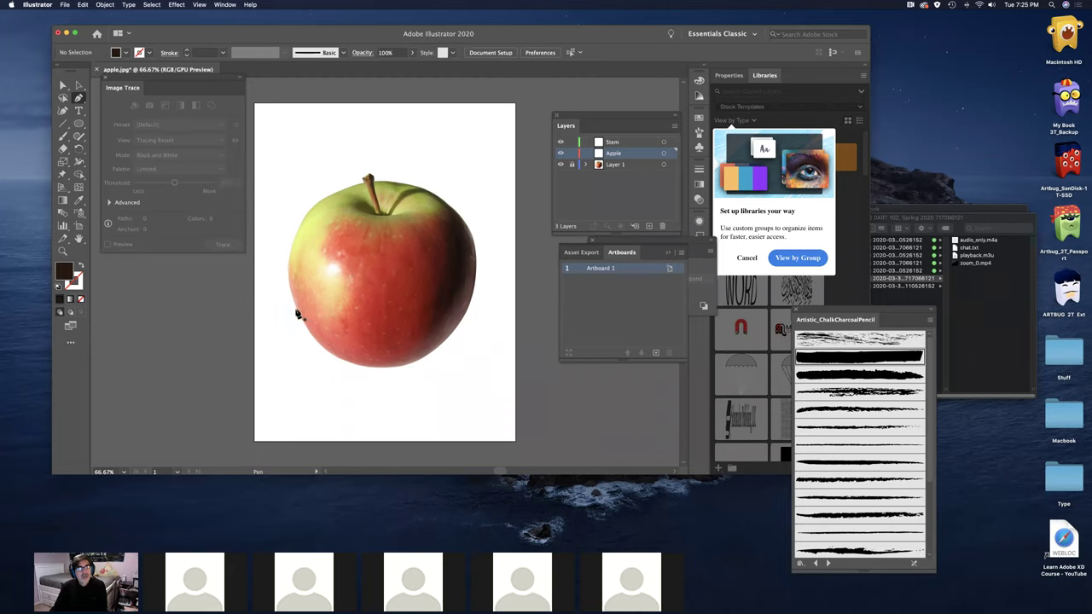
drag(291, 291, 320, 199)
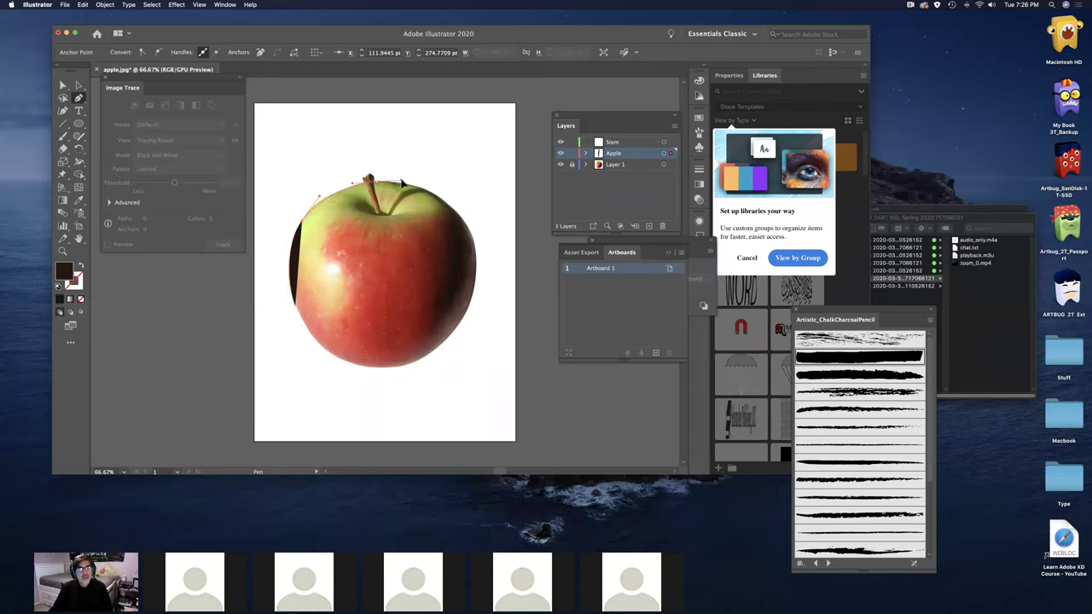
click(403, 183)
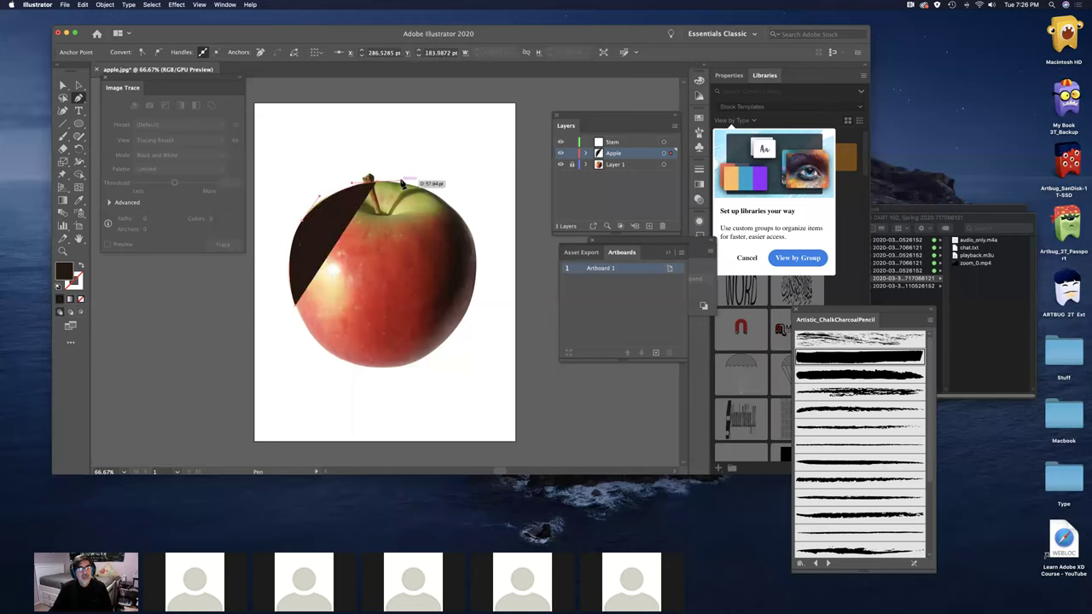
click(458, 215)
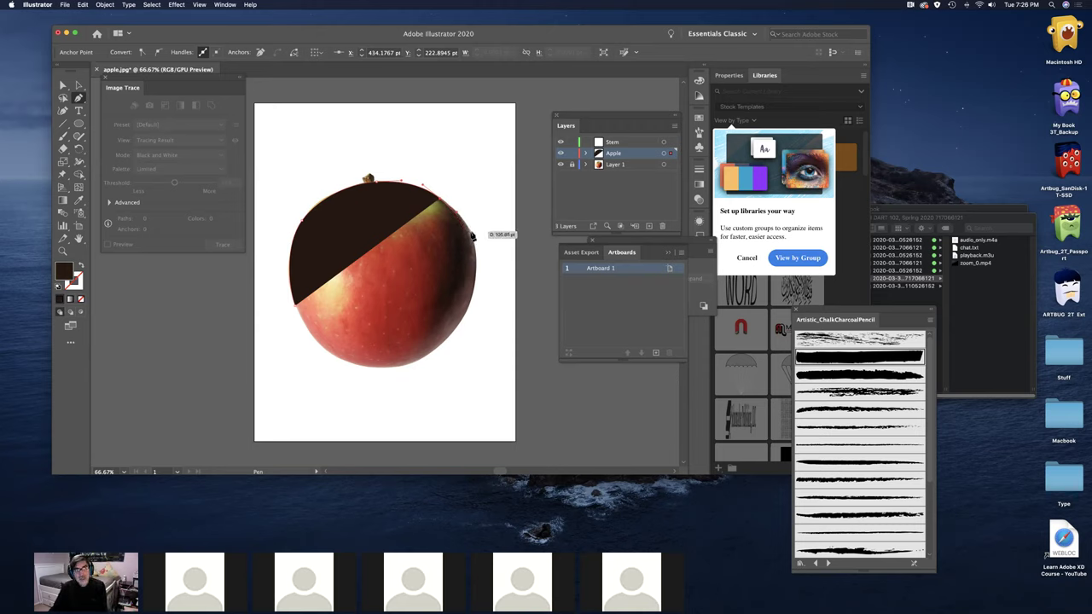
- Remove the path's fill and continue the Pen tool outline down the apple's right side and around the bottom to its lower left
key(slash)
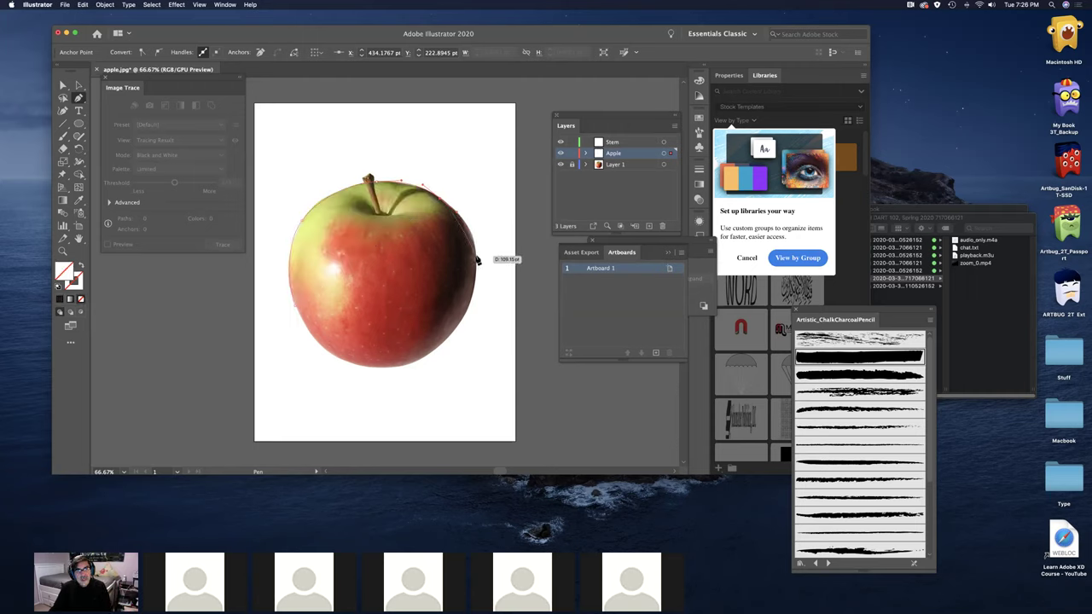
drag(478, 260, 476, 289)
drag(426, 361, 285, 299)
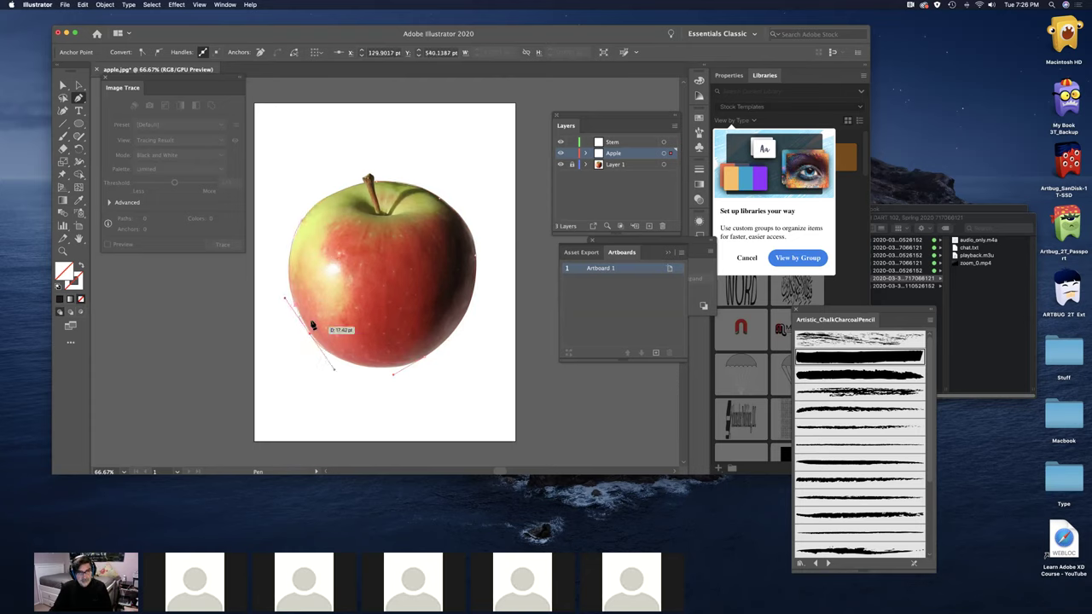
drag(289, 307, 294, 306)
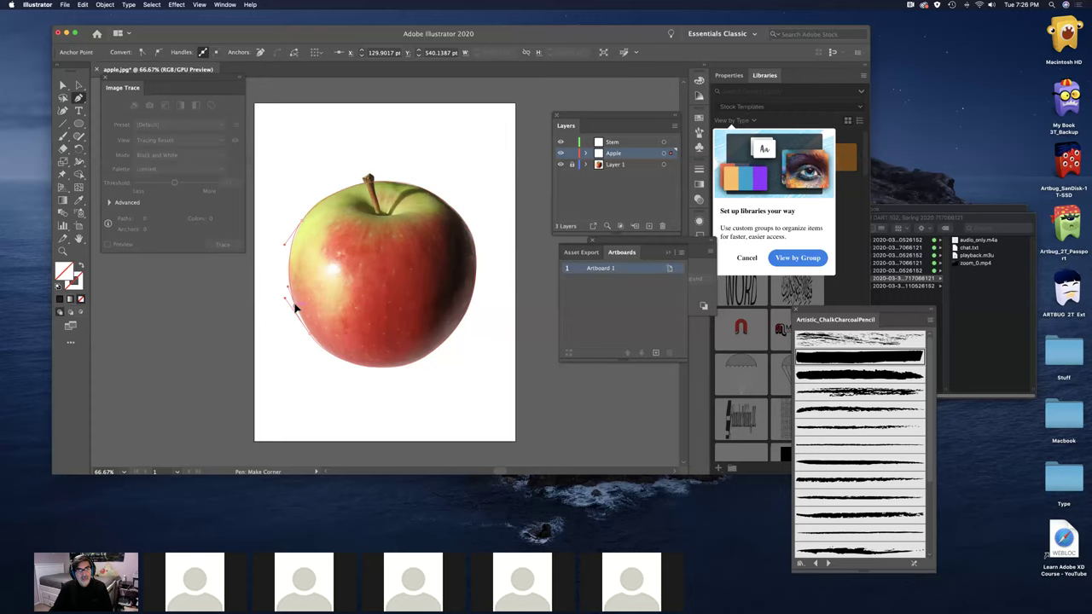
mouse_move(296, 309)
mouse_down()
mouse_move(317, 317)
mouse_move(307, 316)
mouse_up()
- Reposition the outline's lower-left anchor point and adjust its direction handles to follow the apple's edge
key(super+plus)
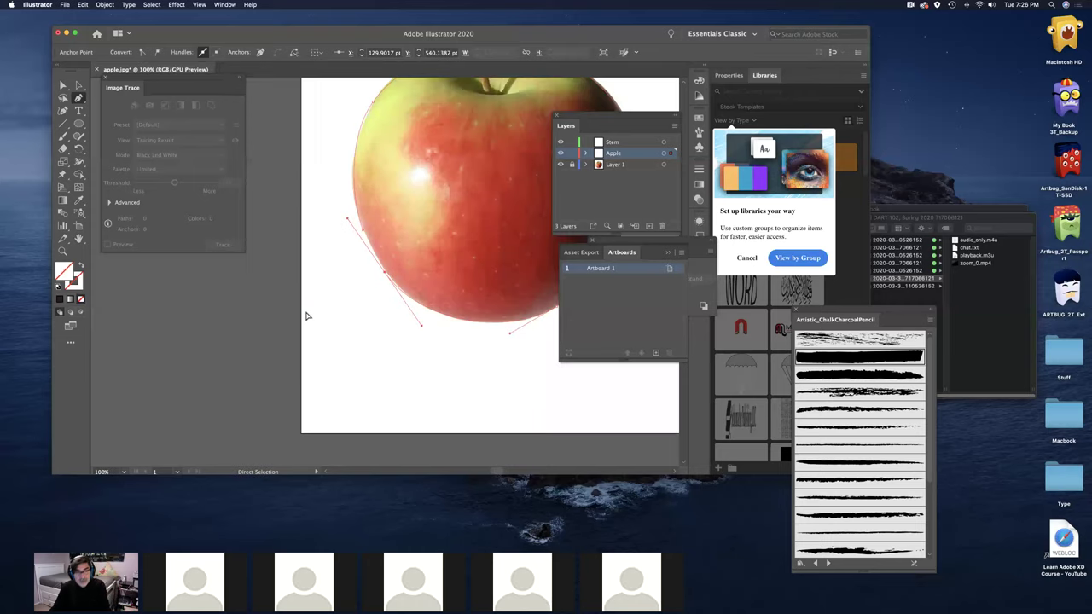
key(super+plus)
key(super+plus)
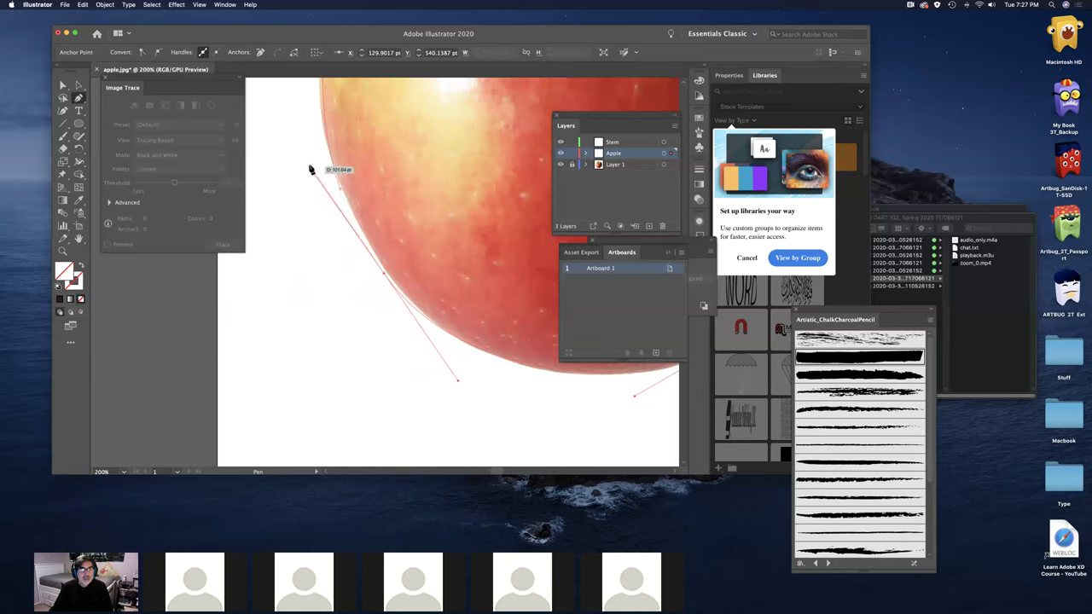
drag(312, 170, 310, 169)
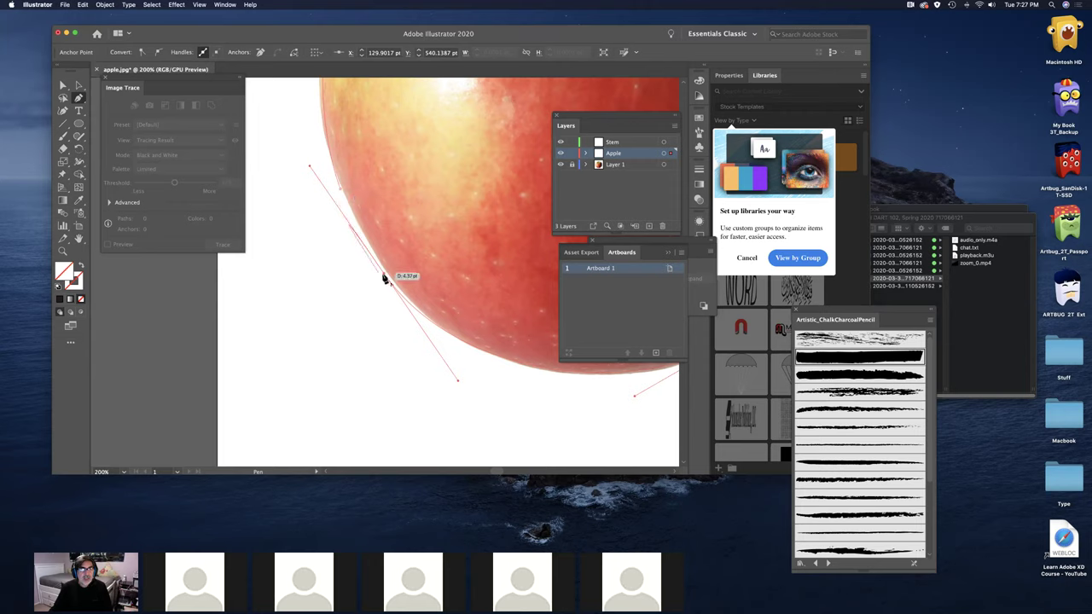
drag(384, 278, 341, 214)
key(super)
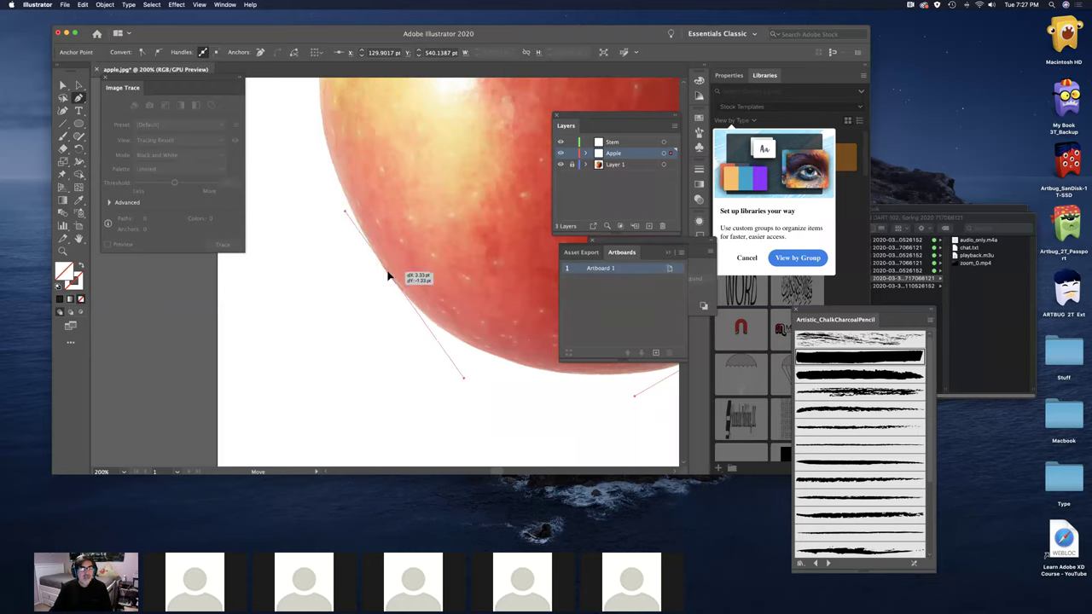
drag(387, 274, 386, 273)
drag(461, 375, 471, 389)
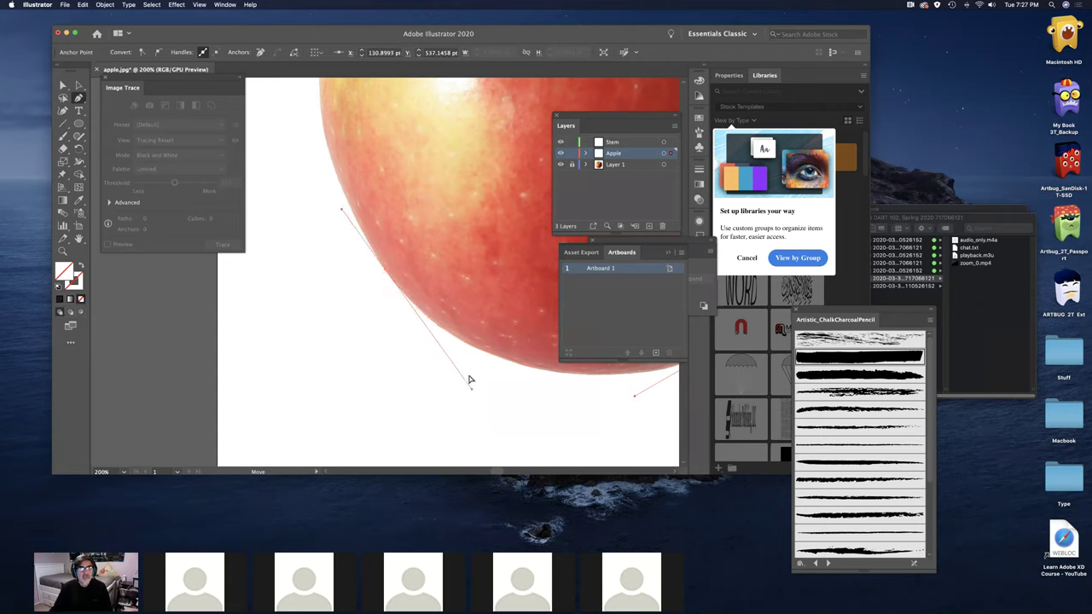
- Close the outline at its starting anchor on the apple's left edge and fit the closing curve to the photo
click(341, 191)
click(344, 214)
drag(345, 218, 346, 220)
click(341, 188)
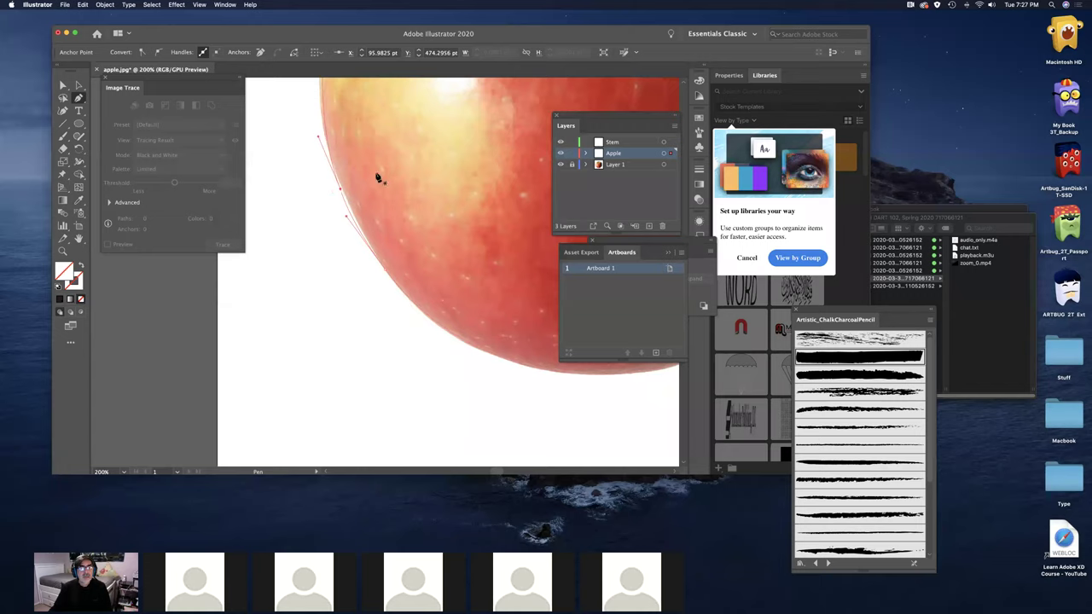
- Hide Layer 1 to inspect the complete traced outline without the photo
key(super+minus)
key(super+minus)
key(super+minus)
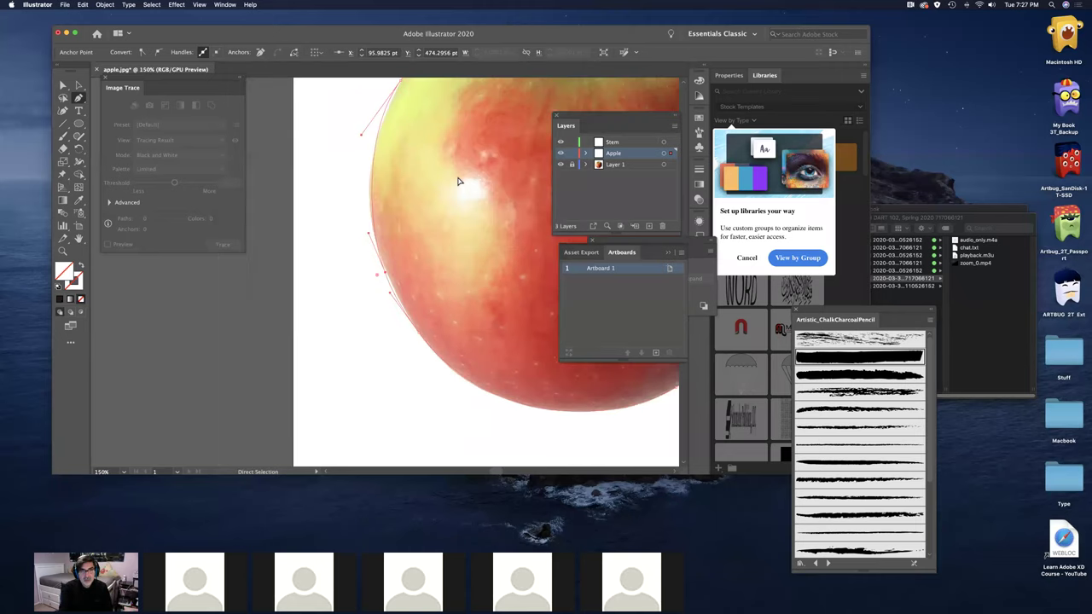
key(super+minus)
drag(459, 285, 432, 278)
scroll(432, 277, right, 3)
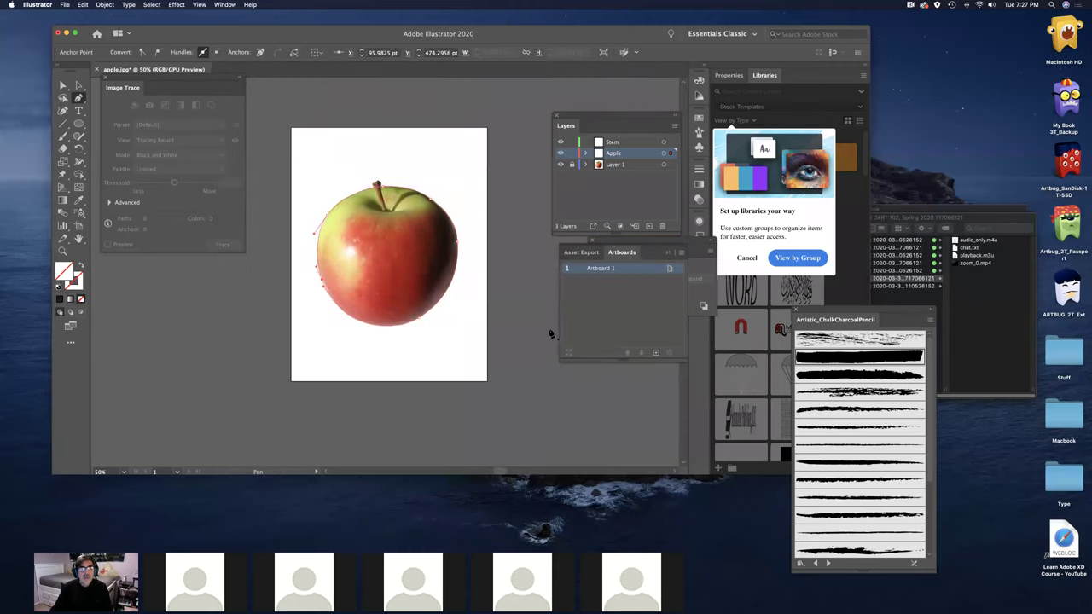
click(560, 165)
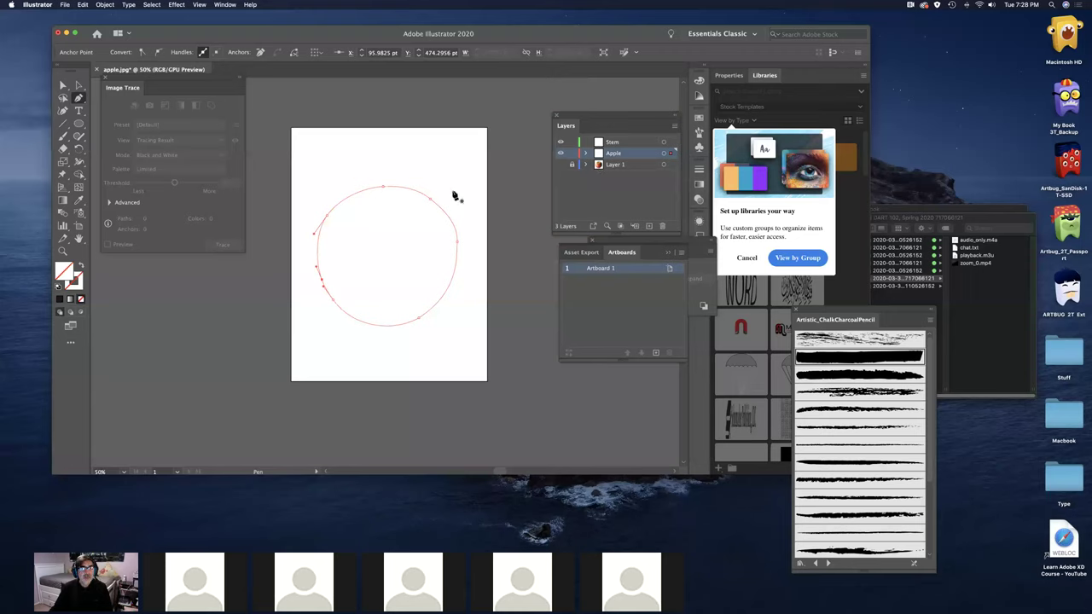
- Reset the drawing colors to the default white fill and black stroke, and show Layer 1 again
key(plus)
key(p)
click(58, 287)
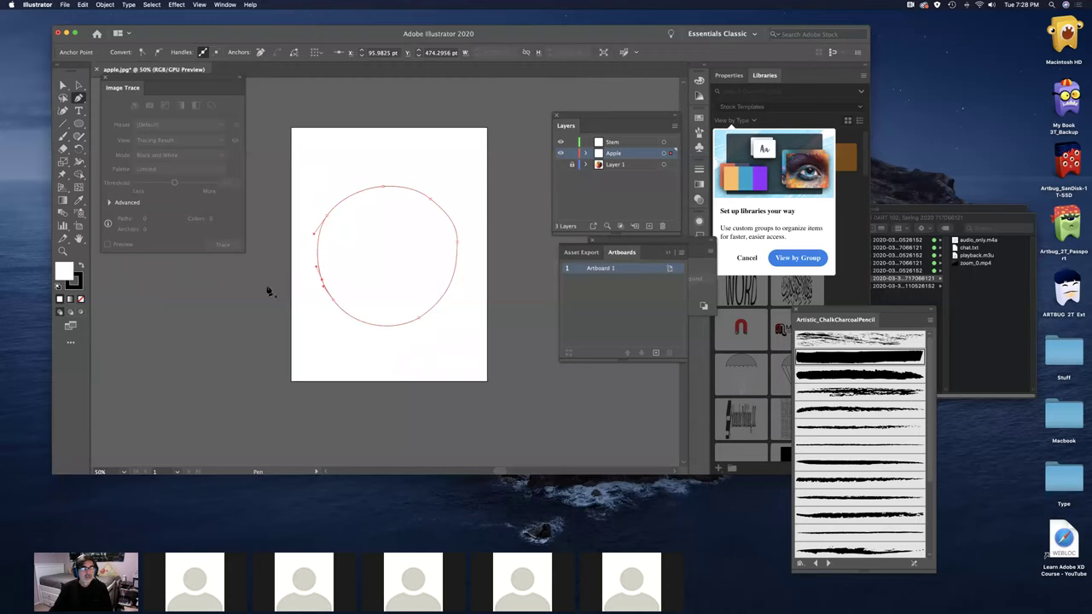
click(77, 87)
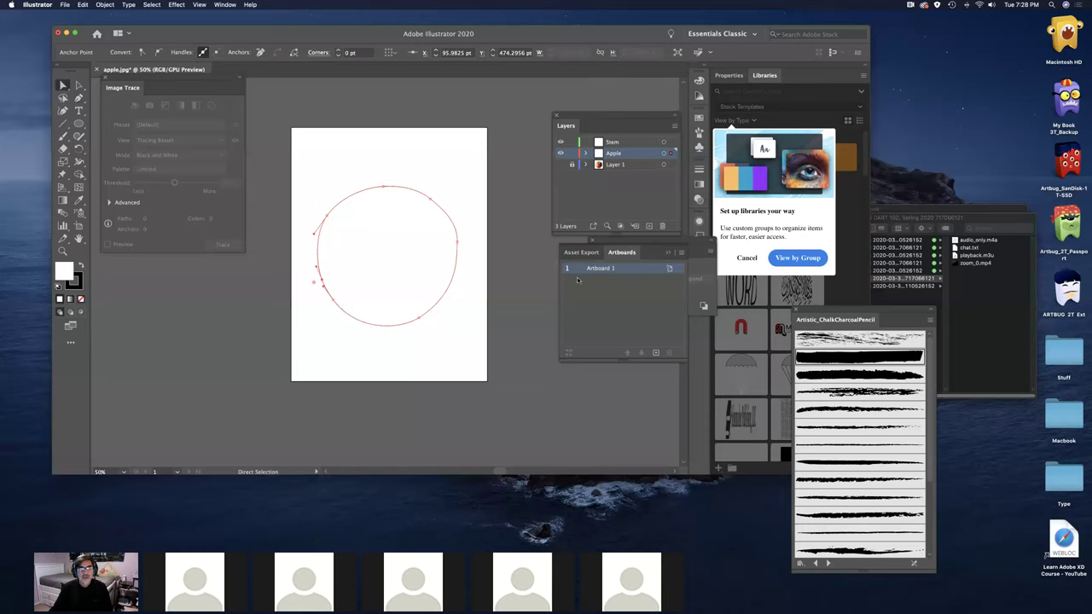
click(561, 165)
- Try moving the whole traced apple shape up and to the right off the photo, and undo the move
click(63, 86)
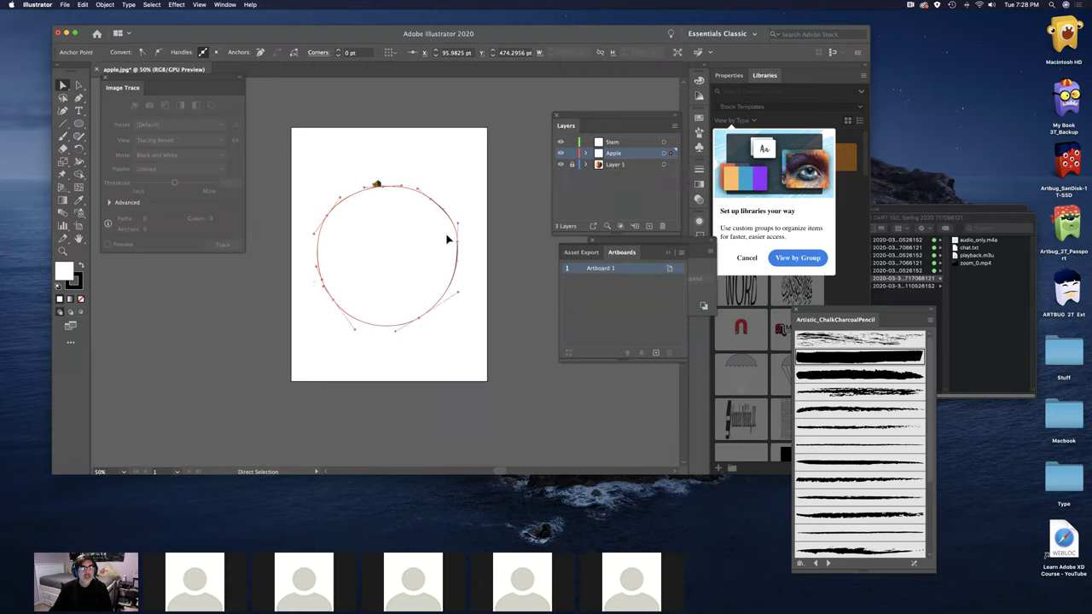
drag(418, 278, 453, 259)
key(v)
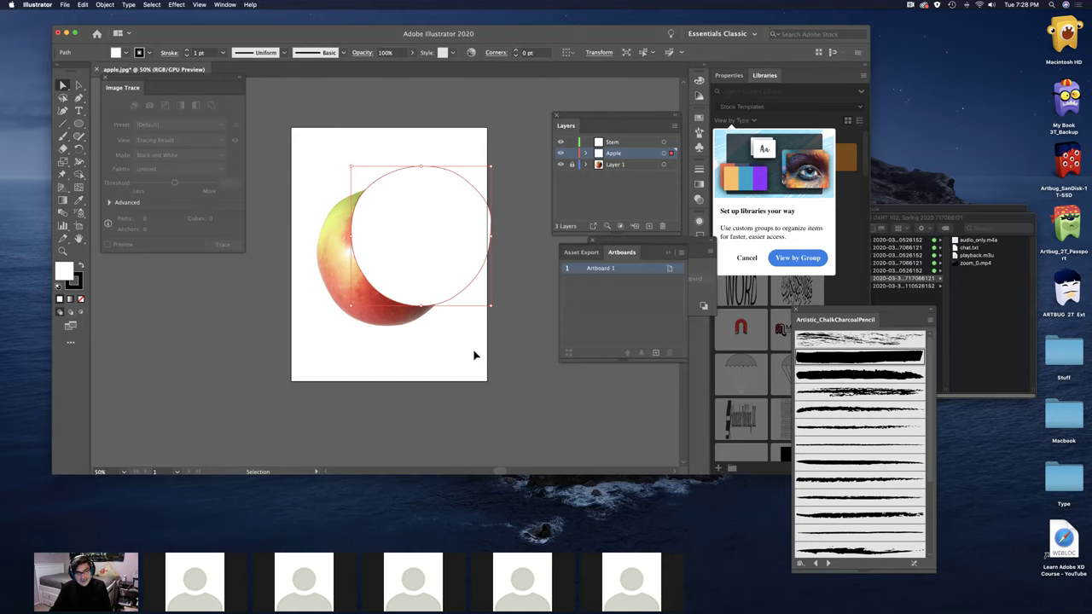
key(ctrl+z)
key(a)
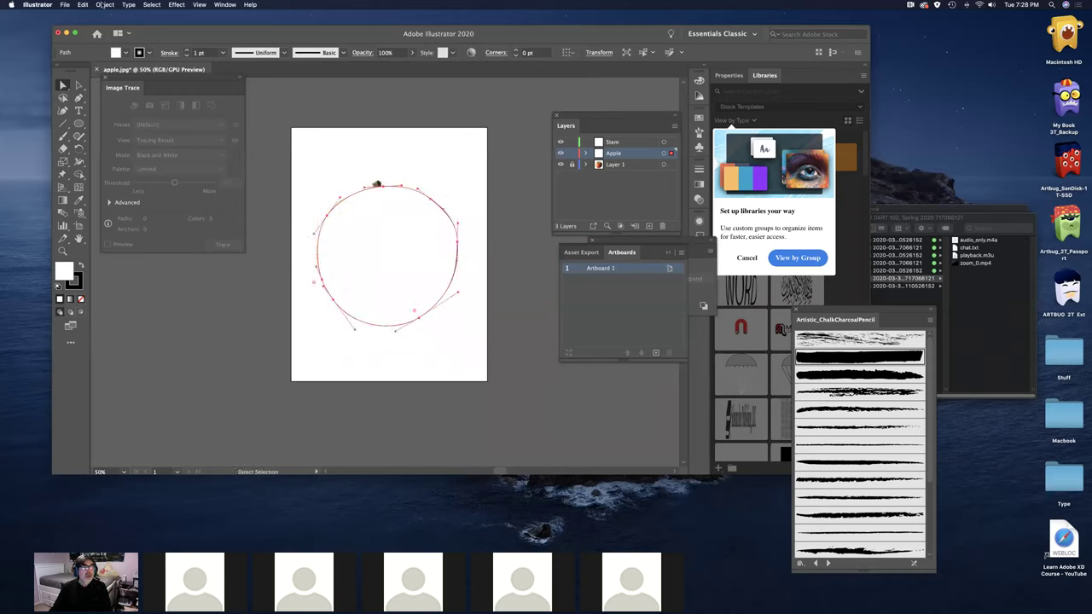
- Create a gradient mesh from the apple shape with 20 rows, 20 columns, Flat appearance and 100% highlight
click(103, 4)
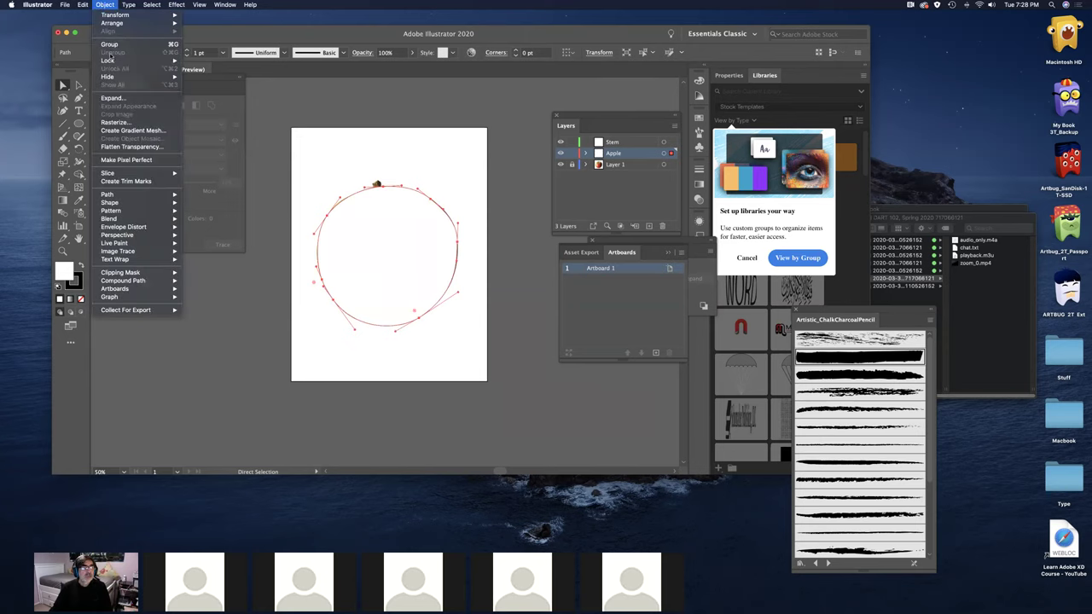
click(125, 130)
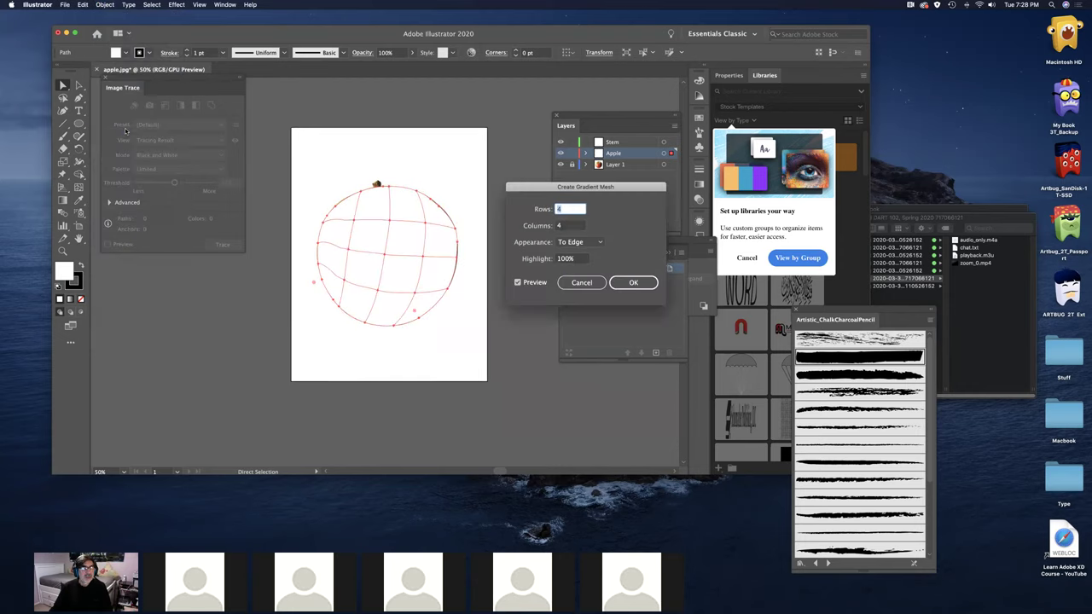
click(518, 282)
click(518, 282)
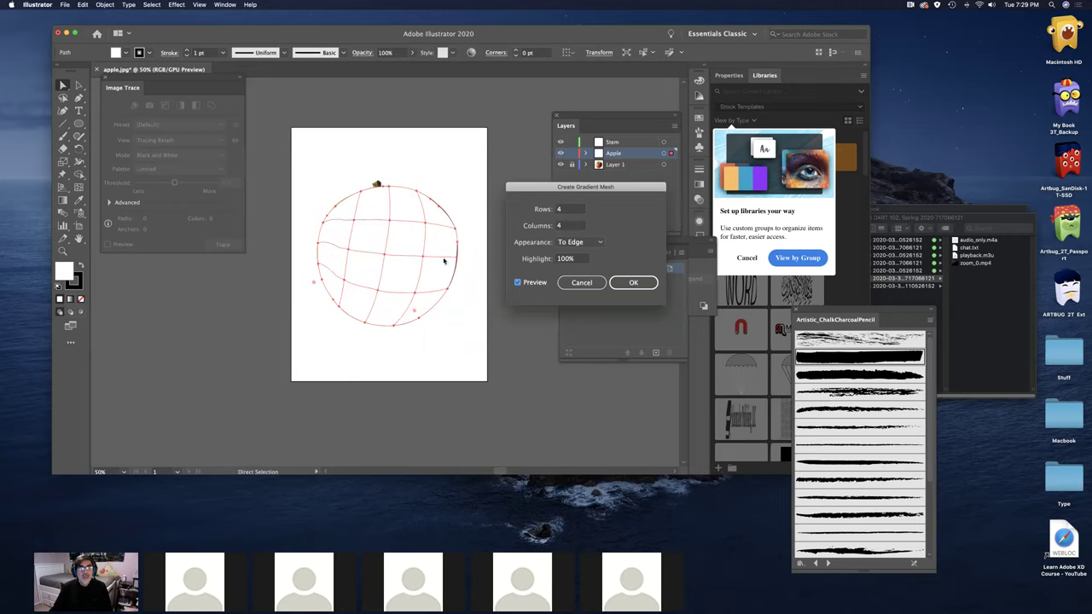
double_click(567, 210)
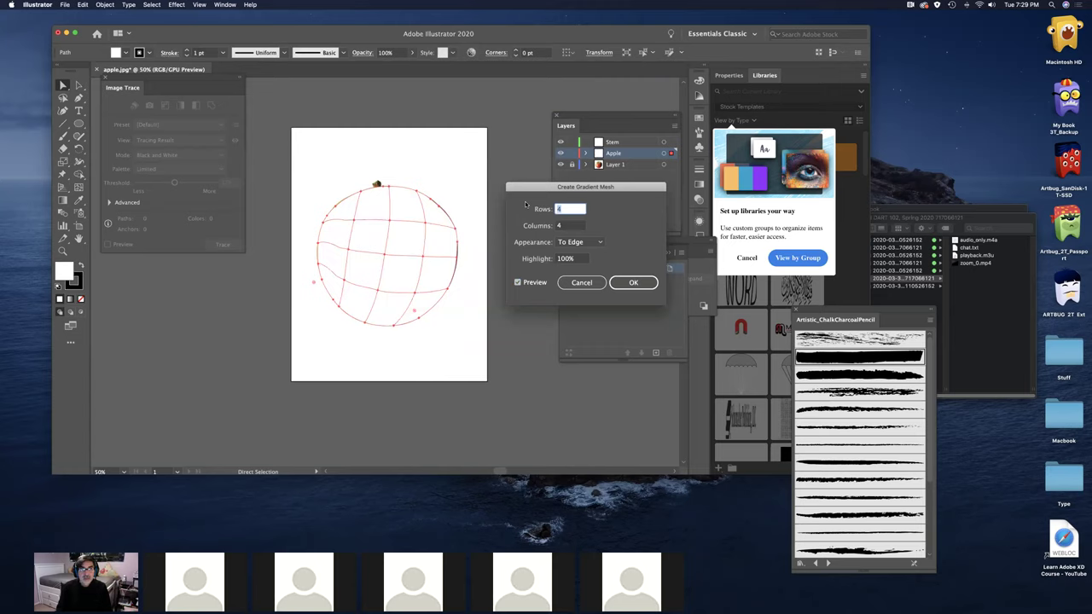
text(20)
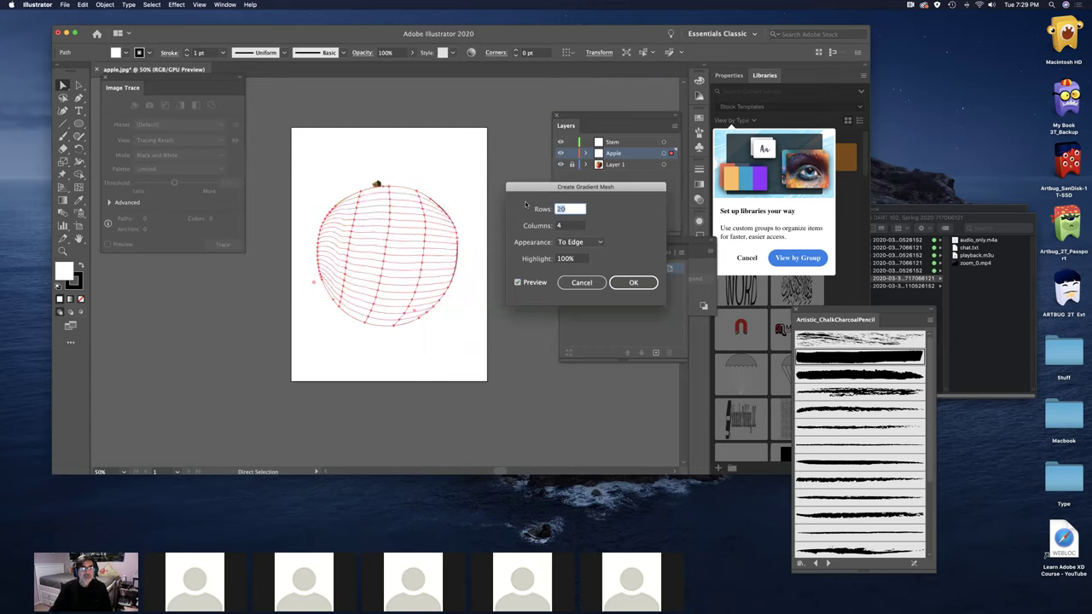
double_click(562, 227)
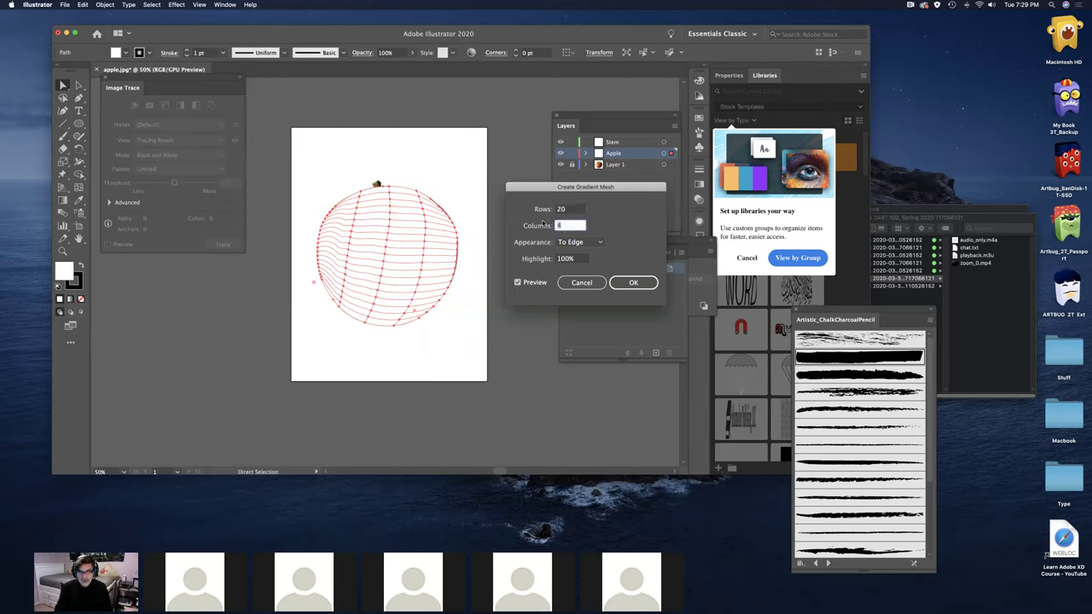
text(10)
text(20)
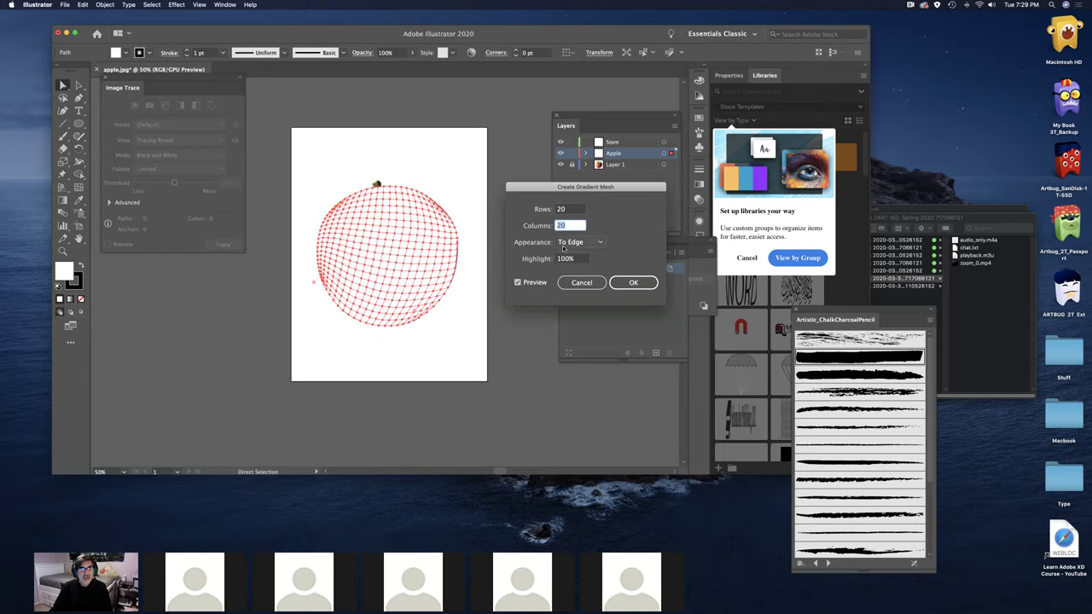
click(600, 243)
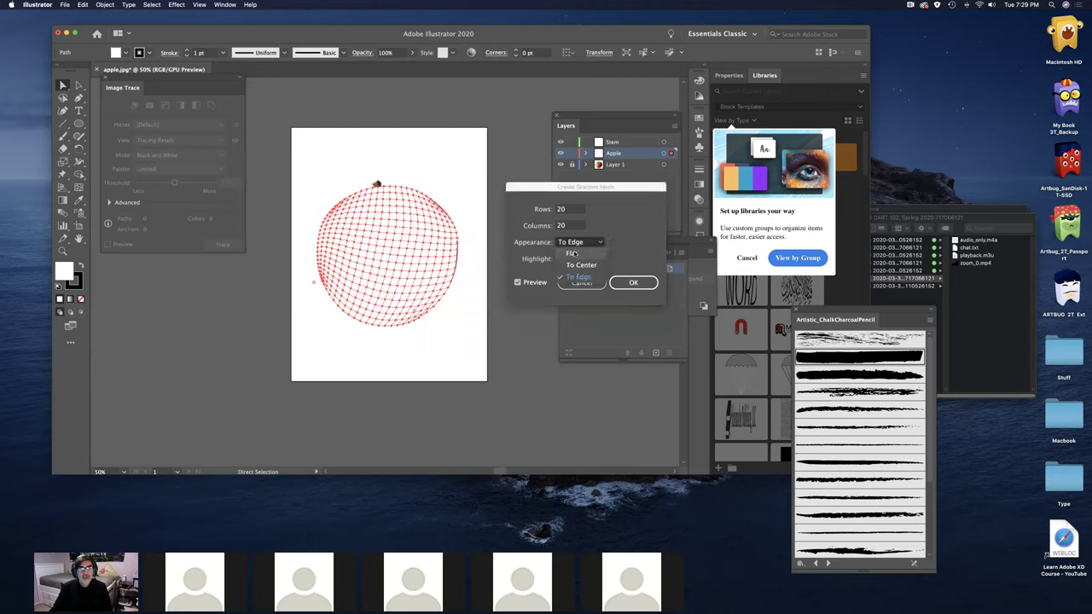
click(574, 254)
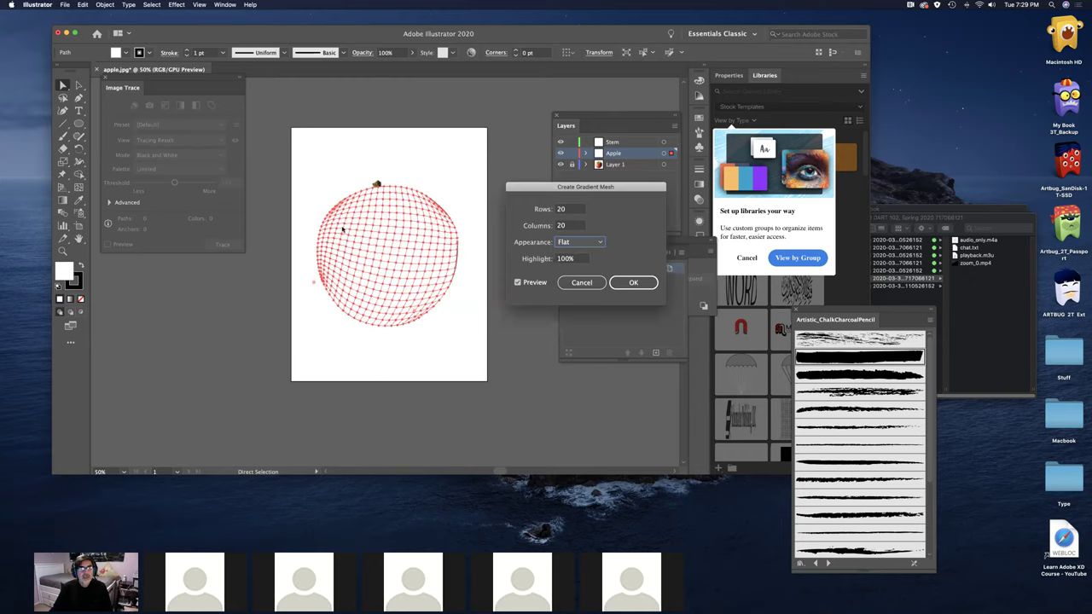
click(643, 285)
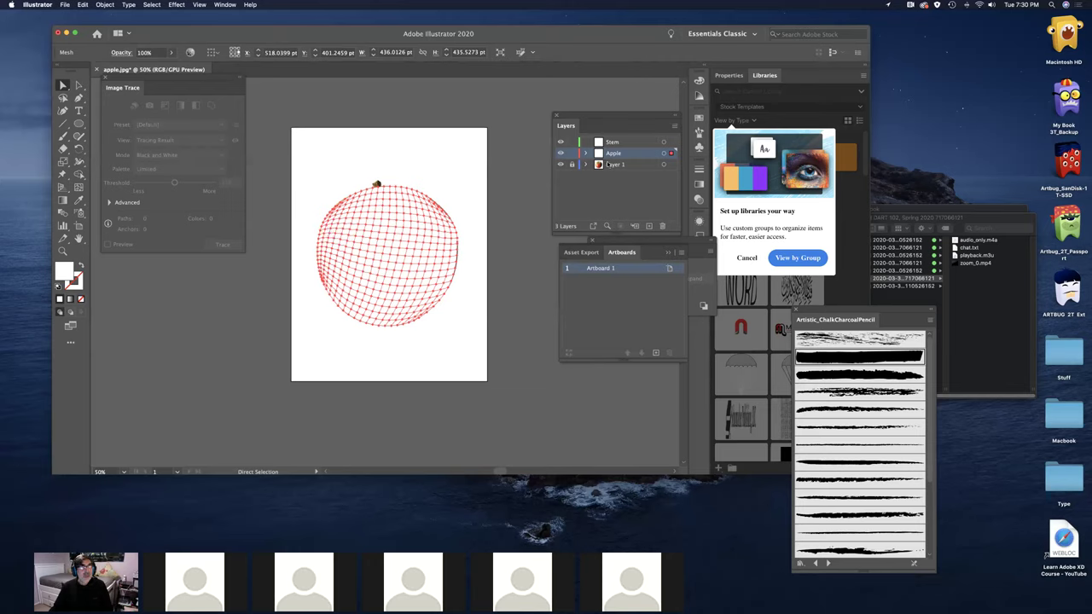
- Compare the mesh with the photo by toggling the Apple layer's visibility, and display only that layer in Outline mode
key(super+a)
key(super+plus)
key(super+plus)
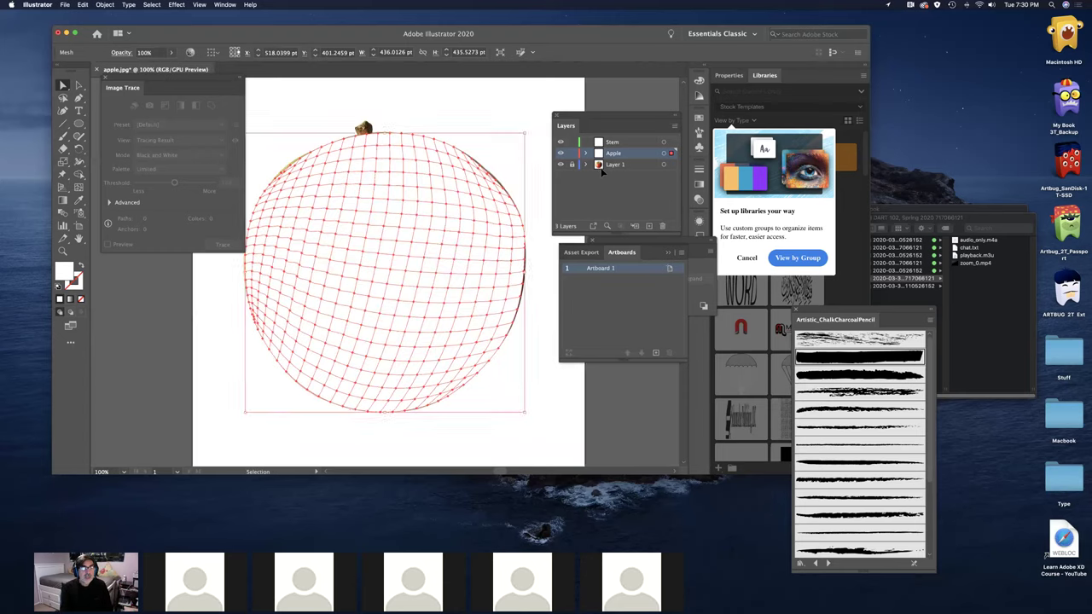
drag(215, 81, 142, 84)
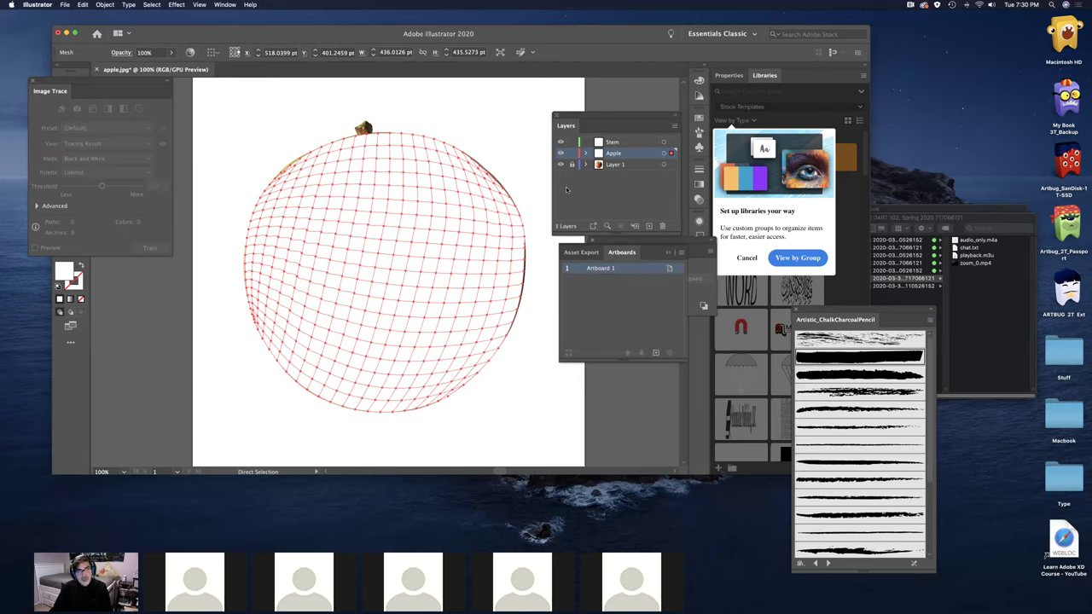
key(v)
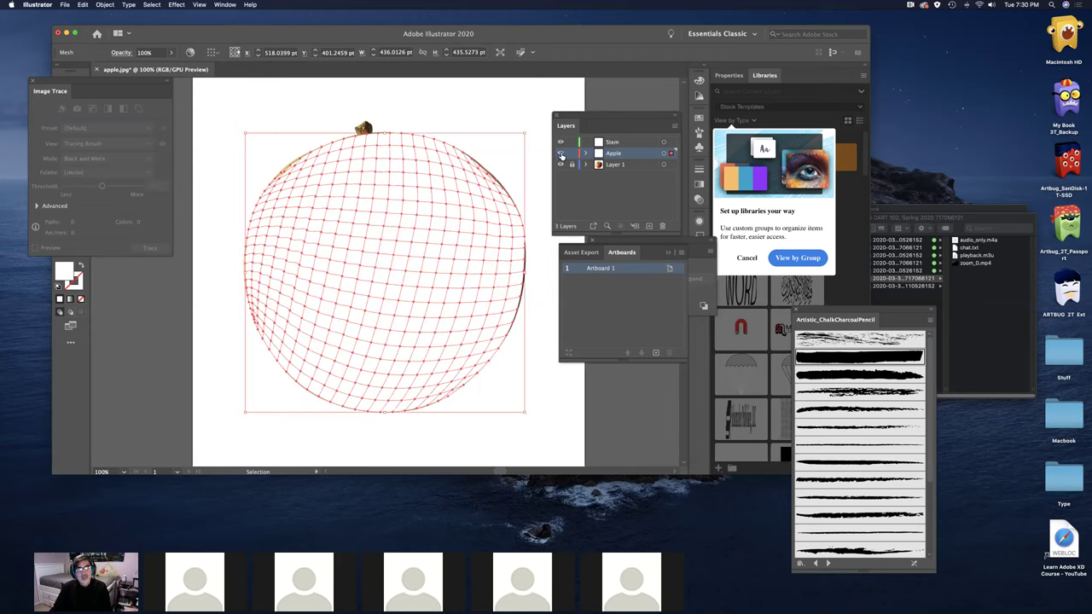
click(560, 153)
click(561, 154)
click(561, 153)
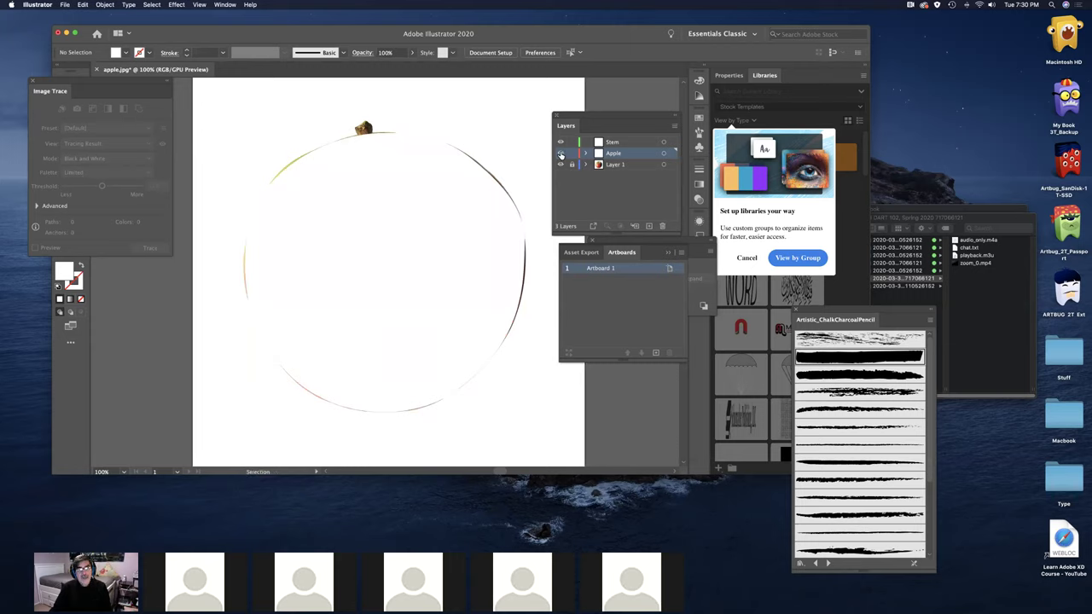
super+click(561, 154)
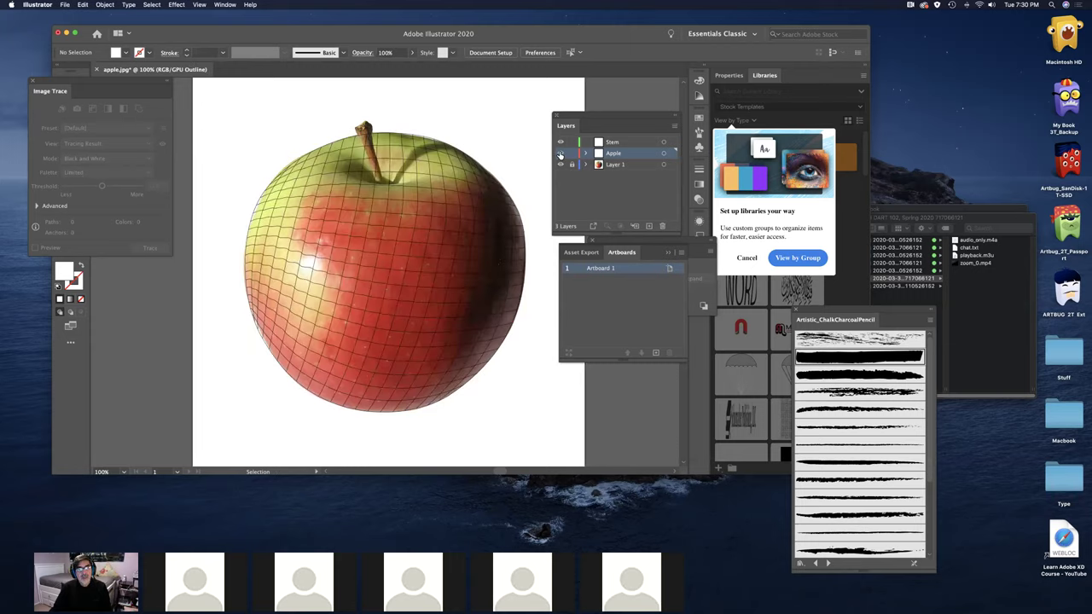
- Move the Image Trace panel clear of the tools and activate the Direct Selection tool
key(a)
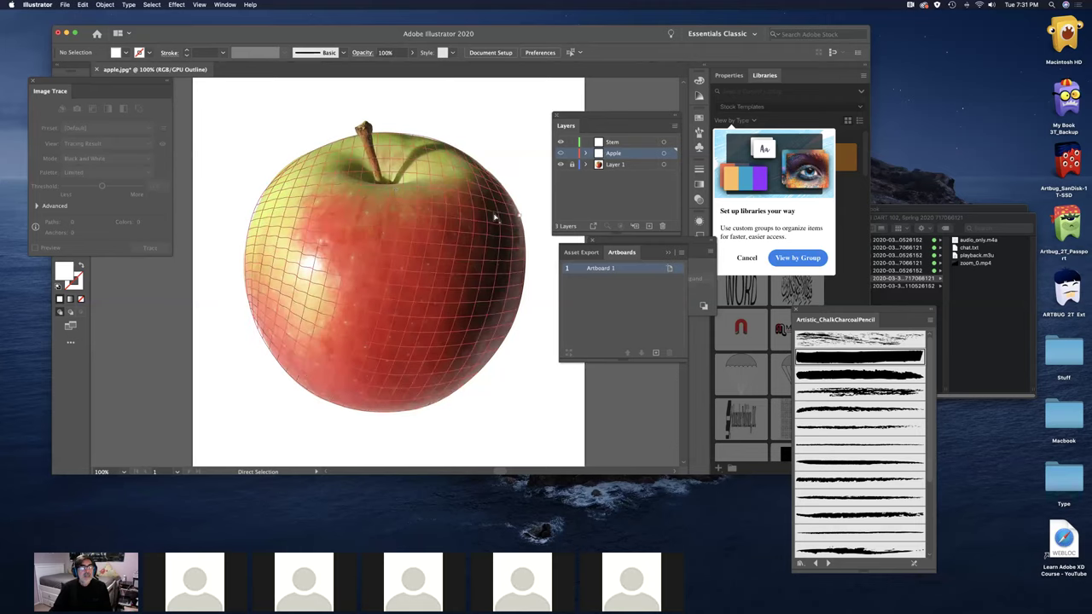
drag(71, 81, 24, 315)
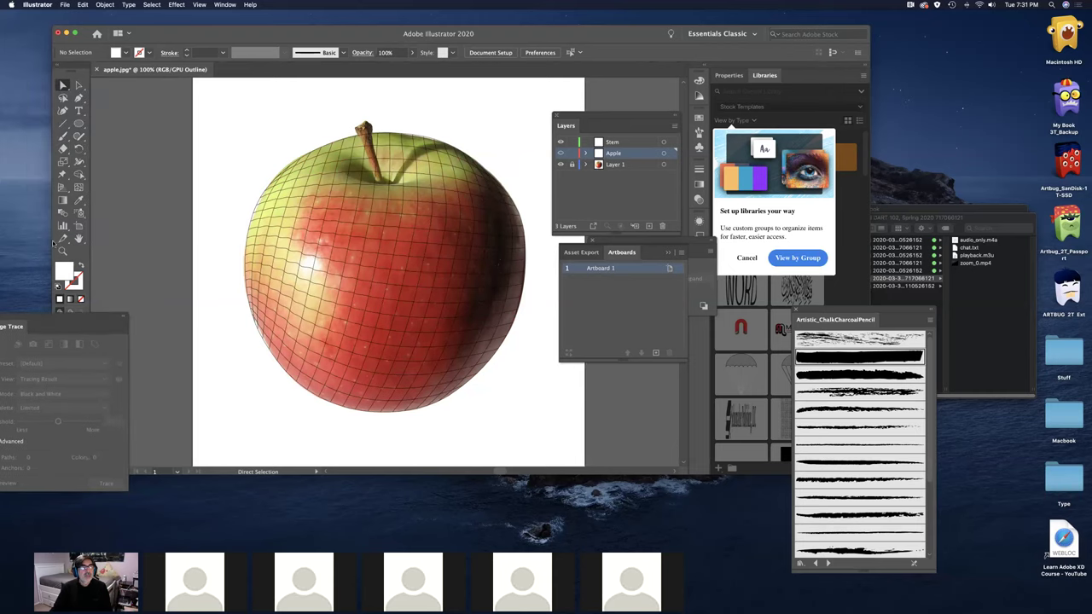
drag(79, 85, 116, 88)
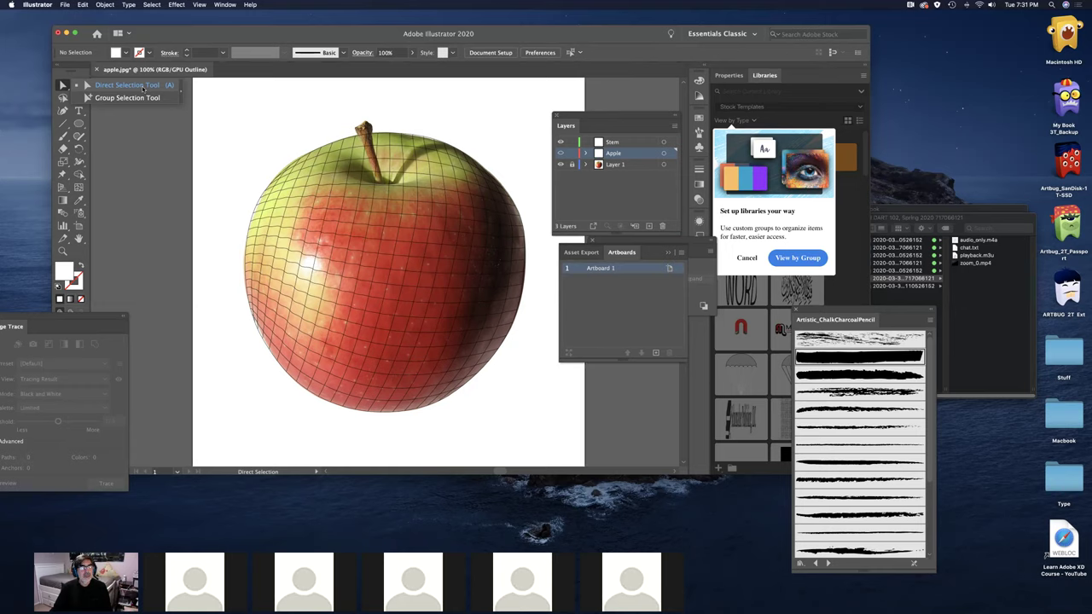
- Select the mesh point near the apple's upper-left edge with Direct Selection and fill it with the photo's yellow-green using the Eyedropper
click(143, 87)
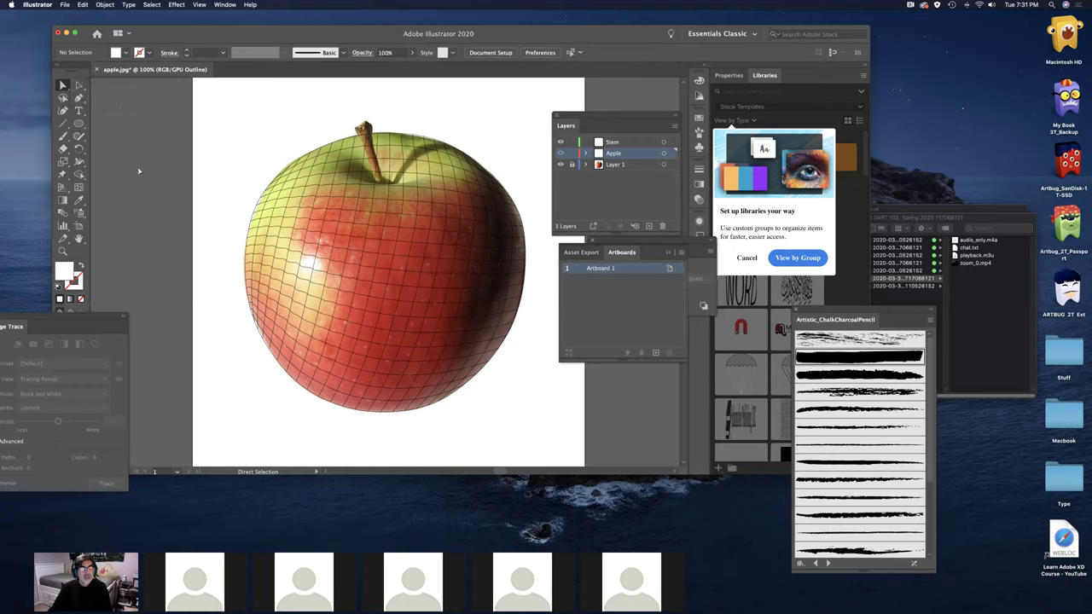
click(268, 196)
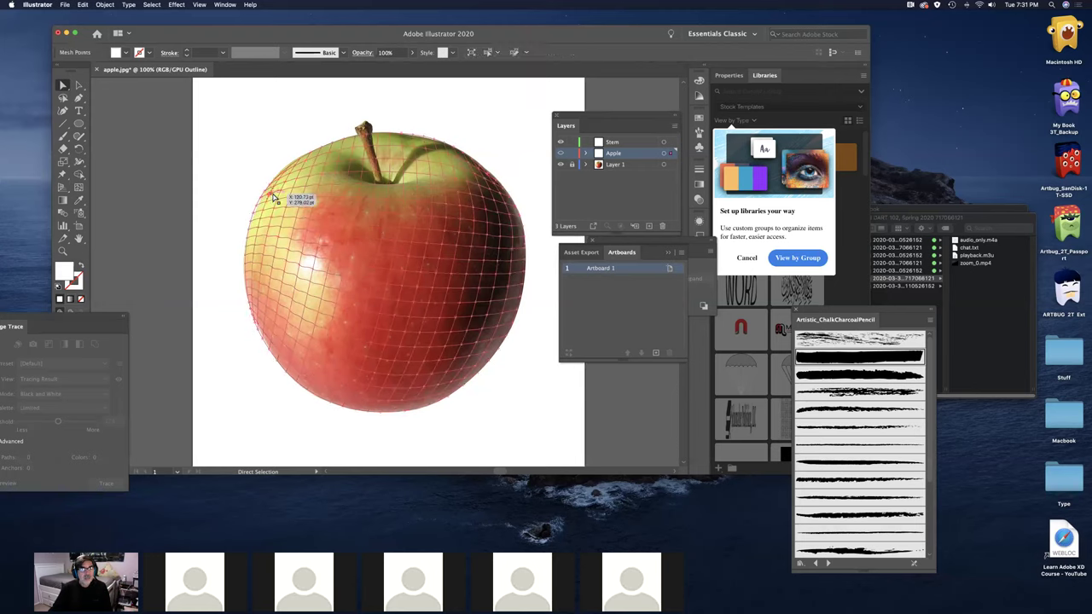
click(271, 198)
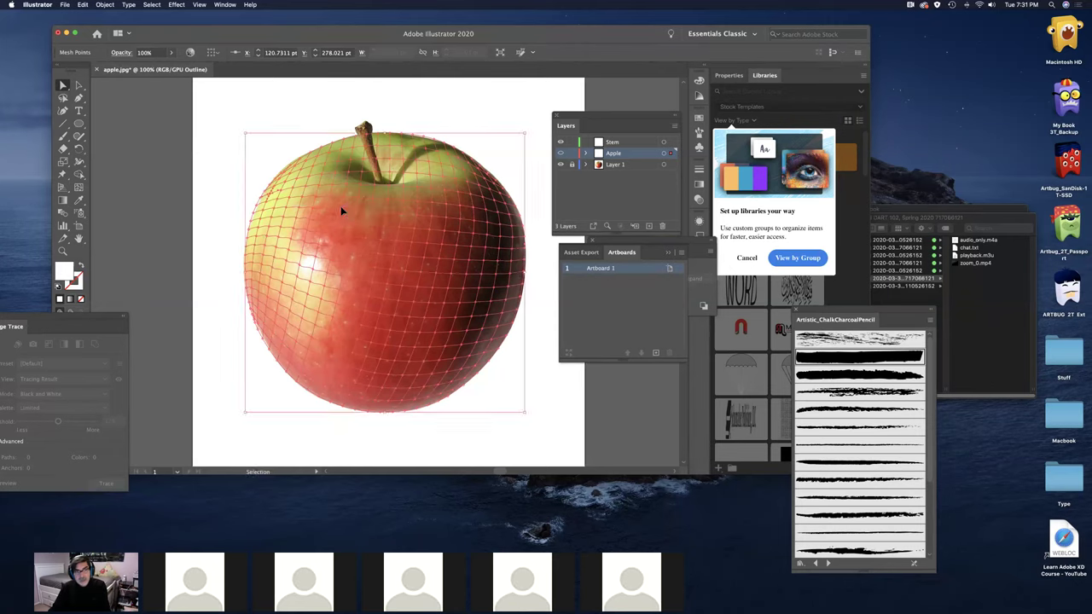
key(super+equal)
key(super+equal)
key(super+equal)
key(super+equal)
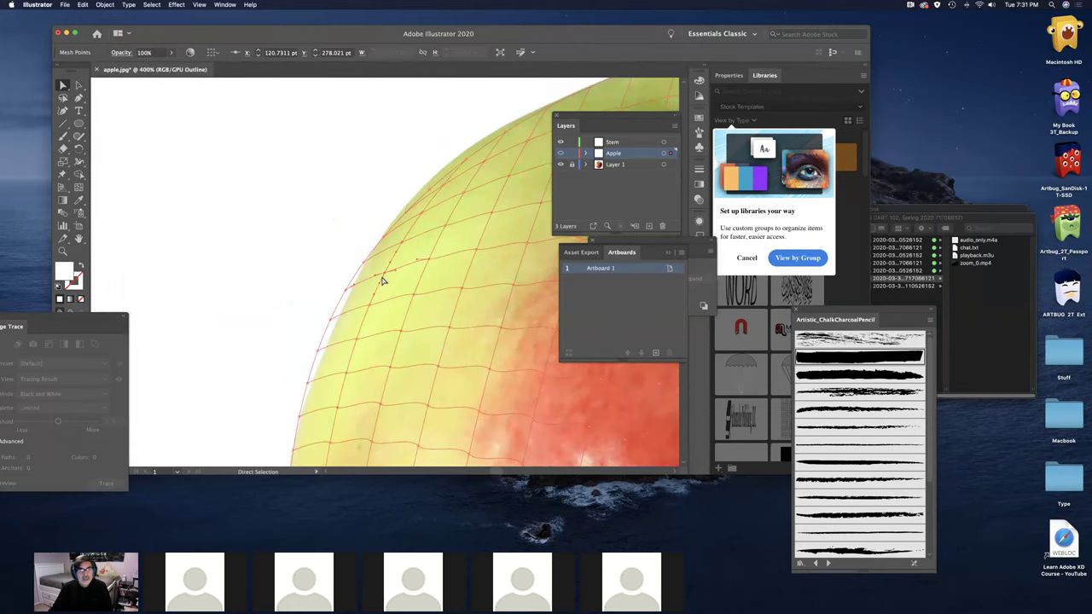
drag(438, 288, 279, 245)
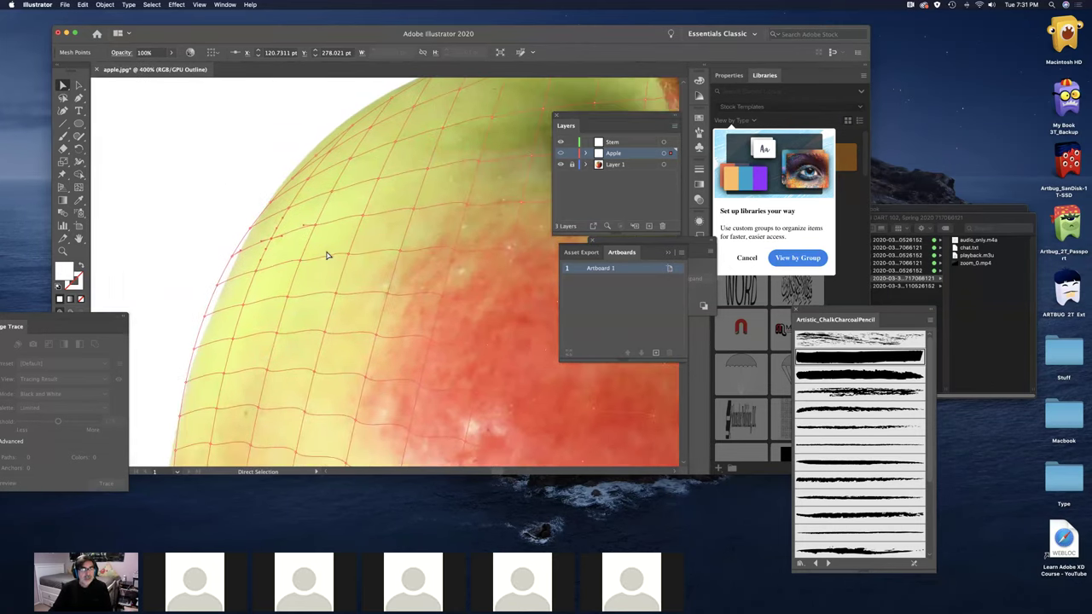
click(271, 242)
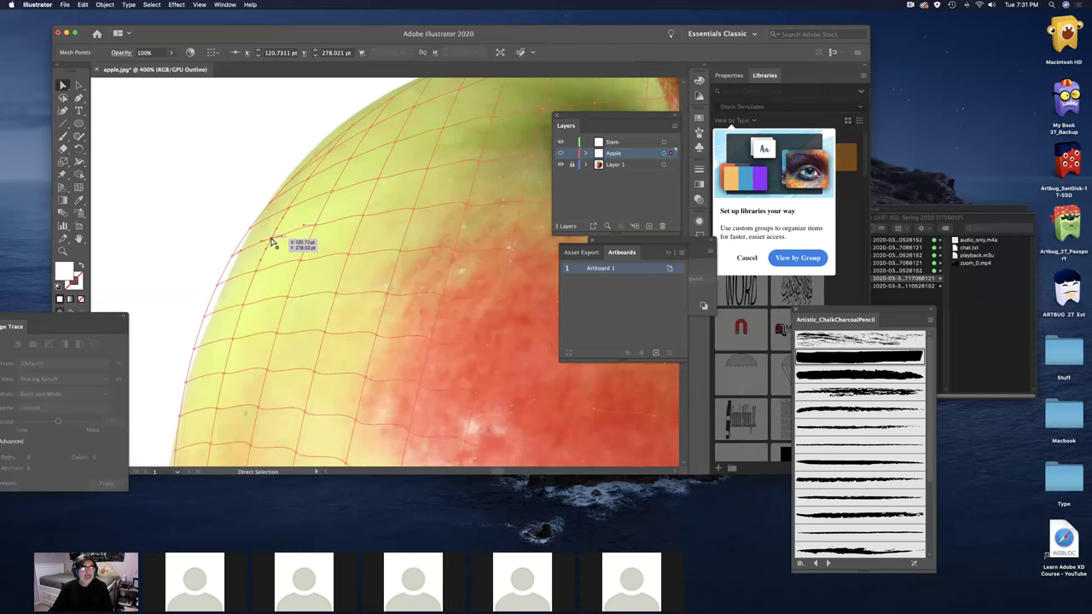
click(80, 200)
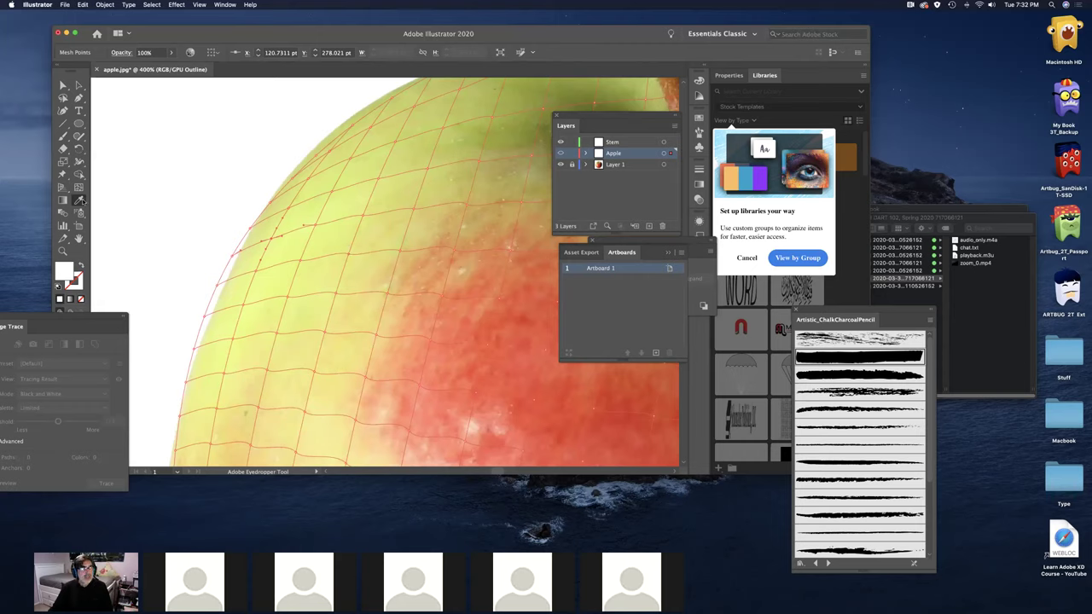
click(275, 237)
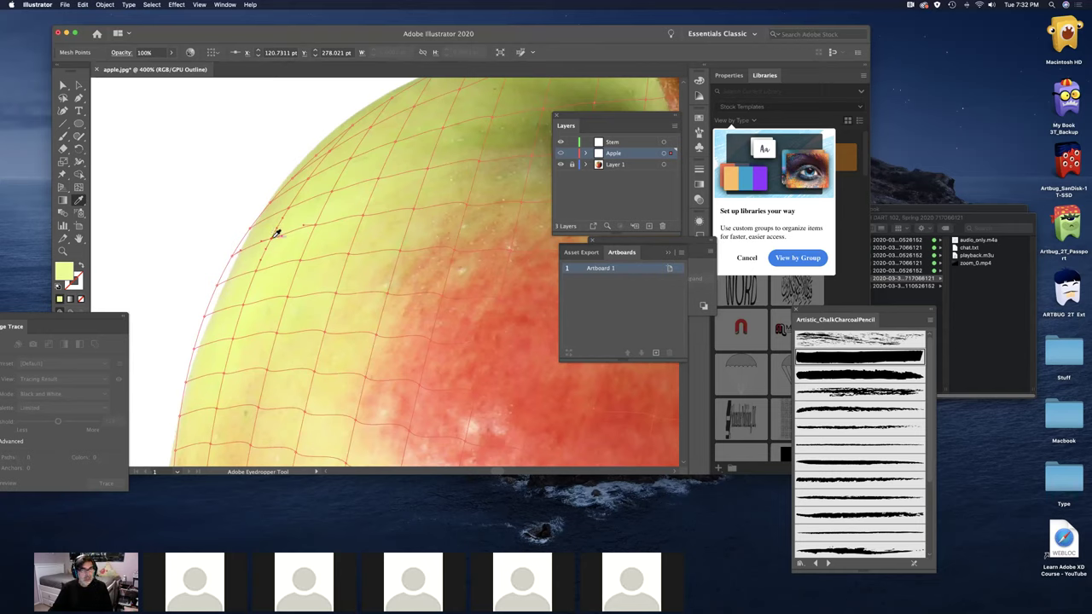
- Color the second mesh point inward along the same row with the yellow-green sampled from the photo beneath it
key(a)
click(327, 229)
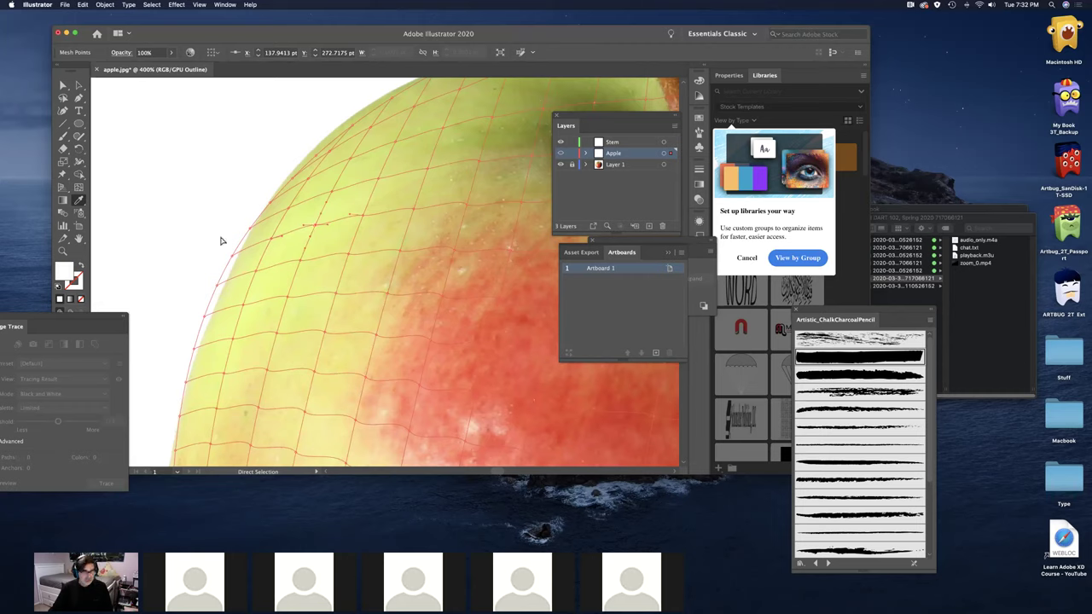
key(i)
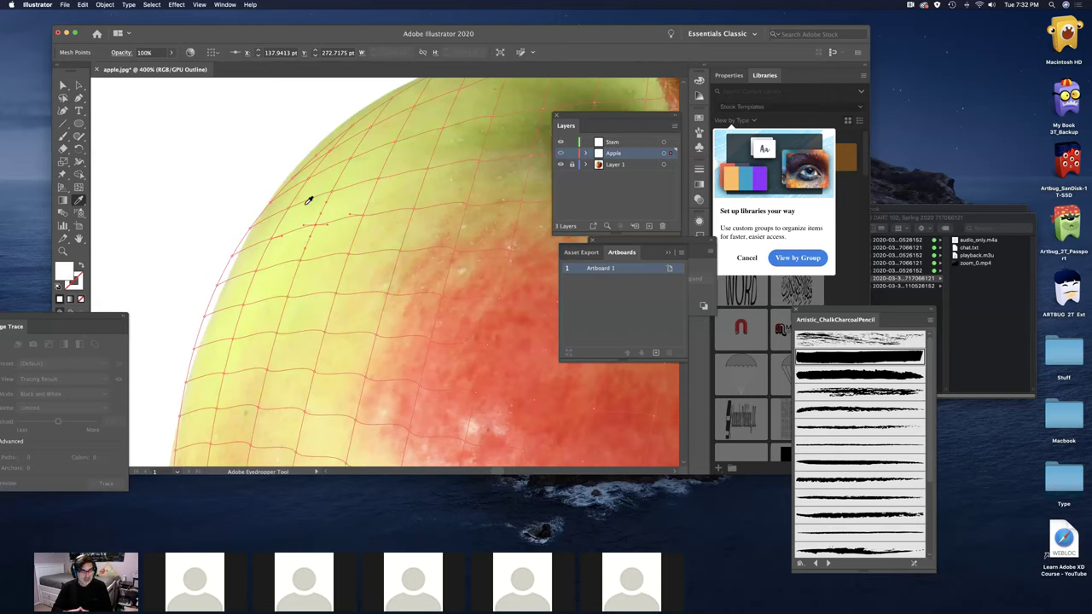
key(a)
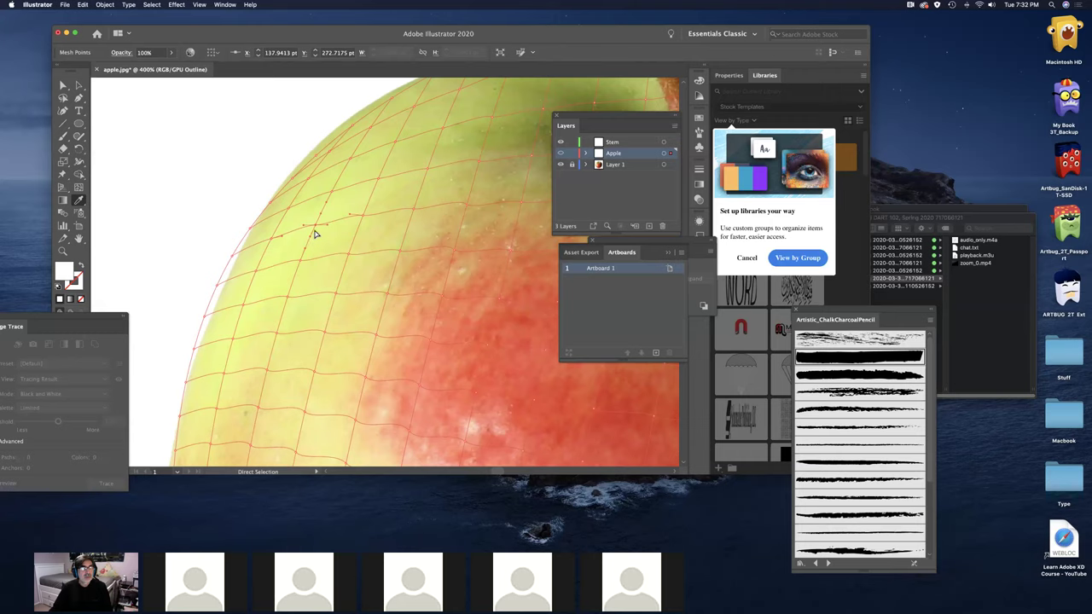
key(i)
click(320, 224)
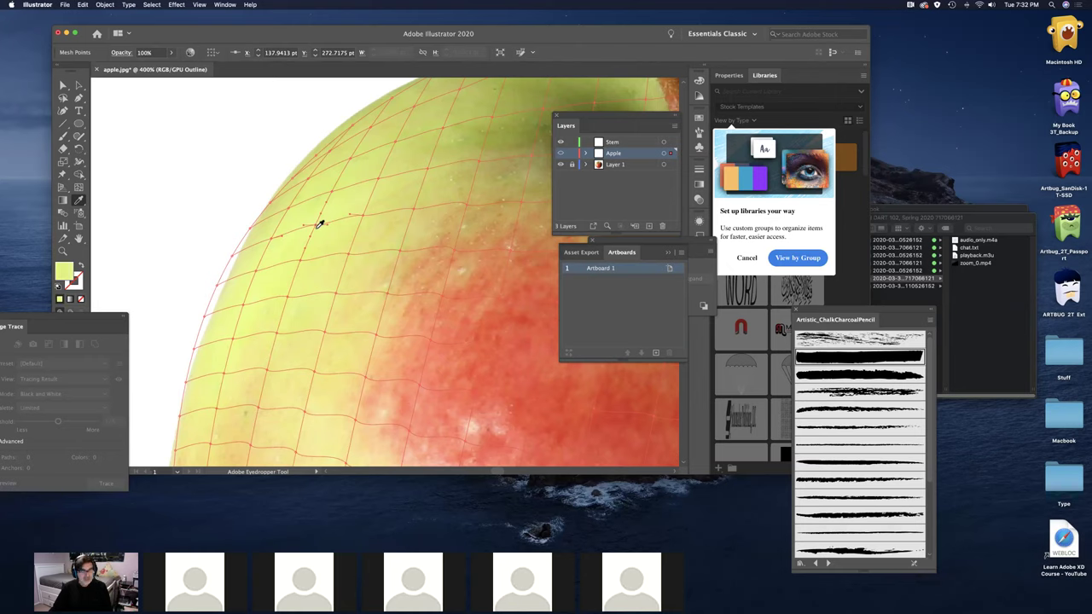
- Color the next three mesh points along that row toward the red area, sampling the photo at each point
key(a)
click(363, 220)
key(i)
click(366, 215)
key(a)
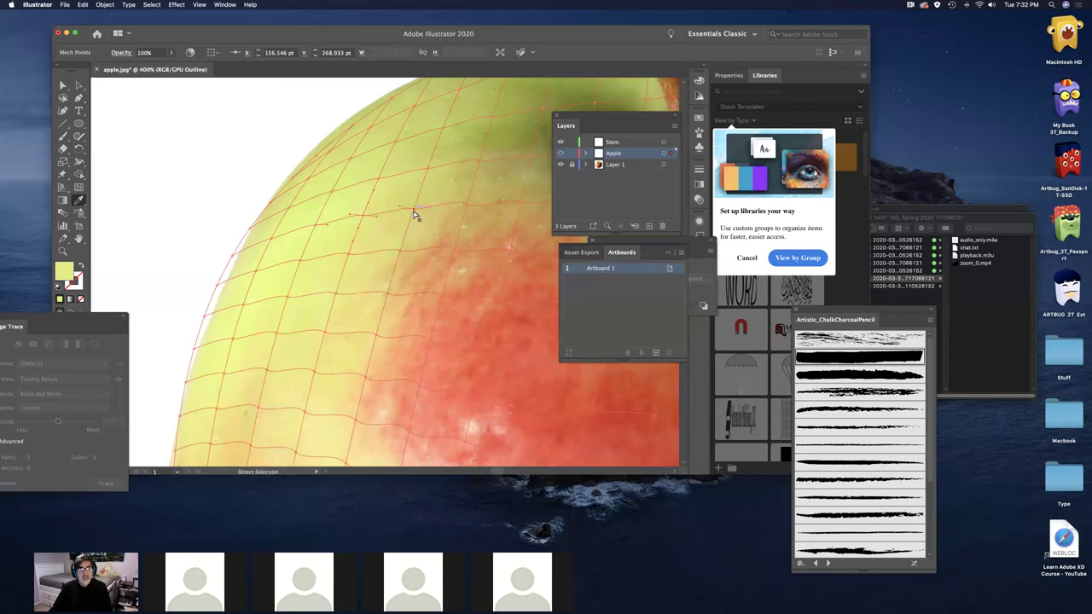
click(415, 213)
key(i)
click(424, 209)
key(a)
click(468, 209)
key(i)
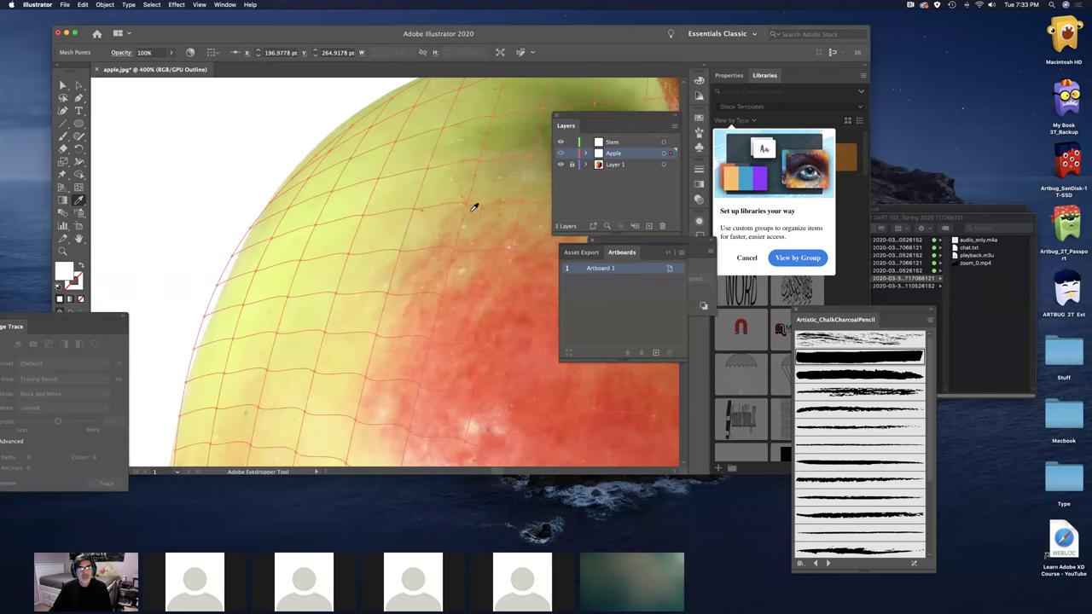
click(470, 205)
- Color three mesh points in the row below, moving outward from the red area, with orange to tan tones sampled from the photo
super+click(523, 210)
super+click(510, 249)
click(509, 248)
super+click(457, 250)
click(457, 250)
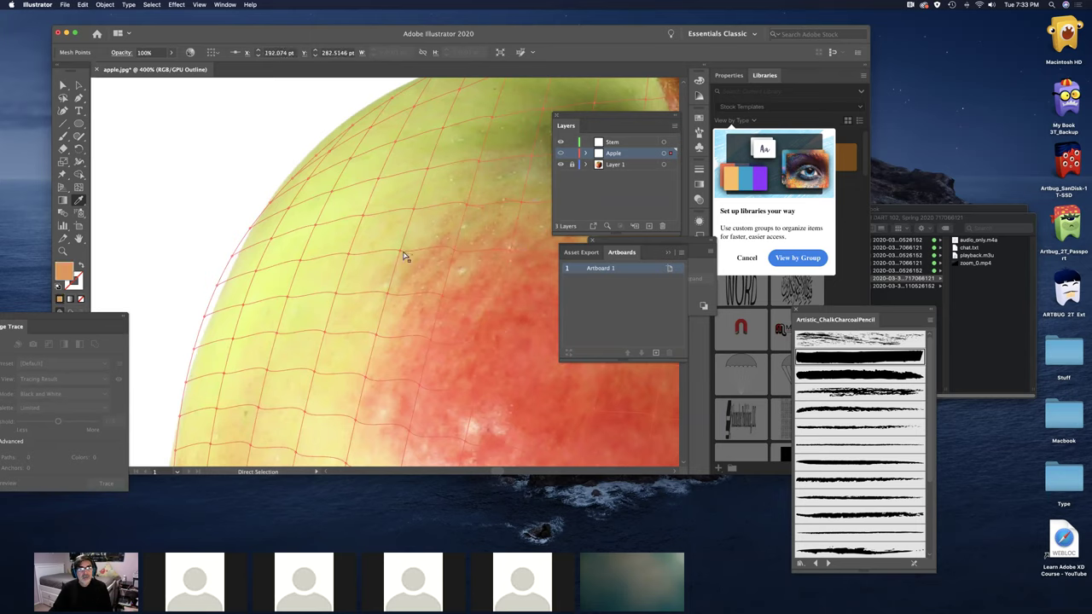
super+click(397, 258)
click(397, 258)
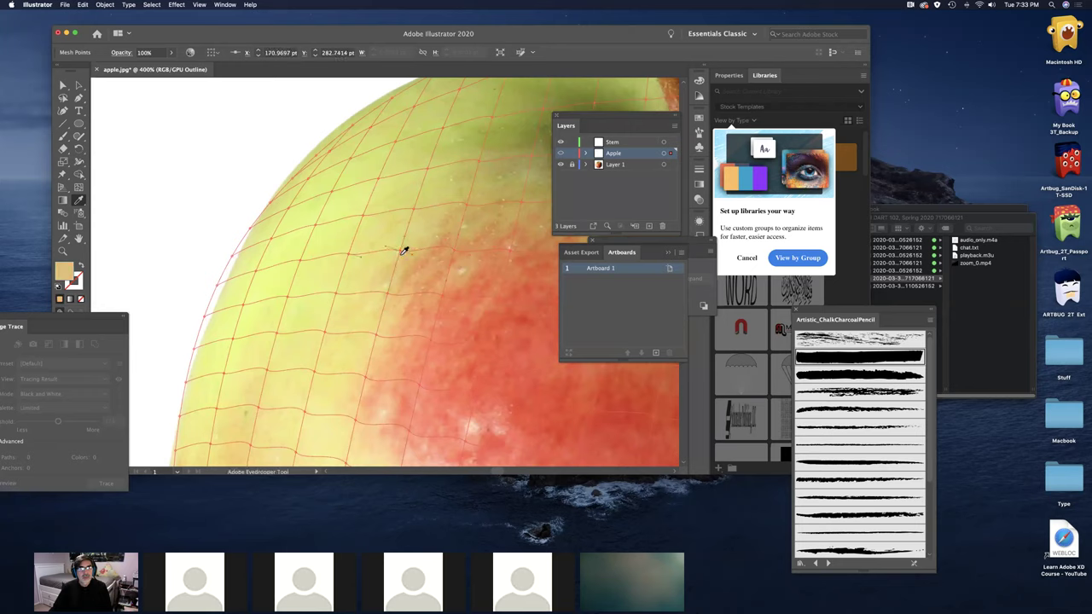
- Color the remaining three mesh points of the lower row out to the apple's left edge with the photo's yellow-greens
super+click(350, 258)
click(350, 258)
super+click(300, 263)
click(301, 263)
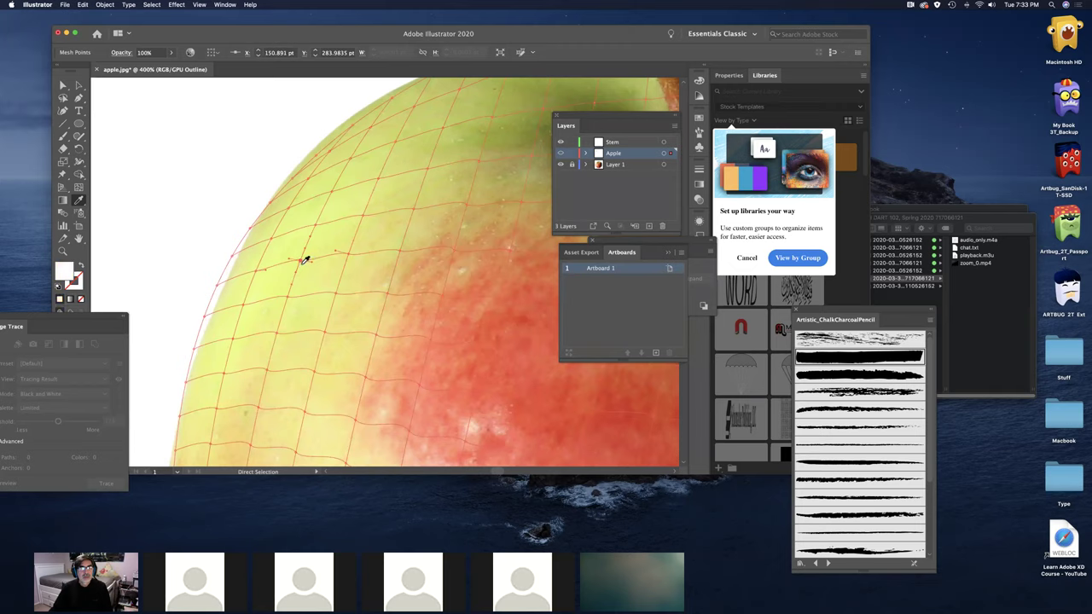
super+click(258, 275)
click(256, 273)
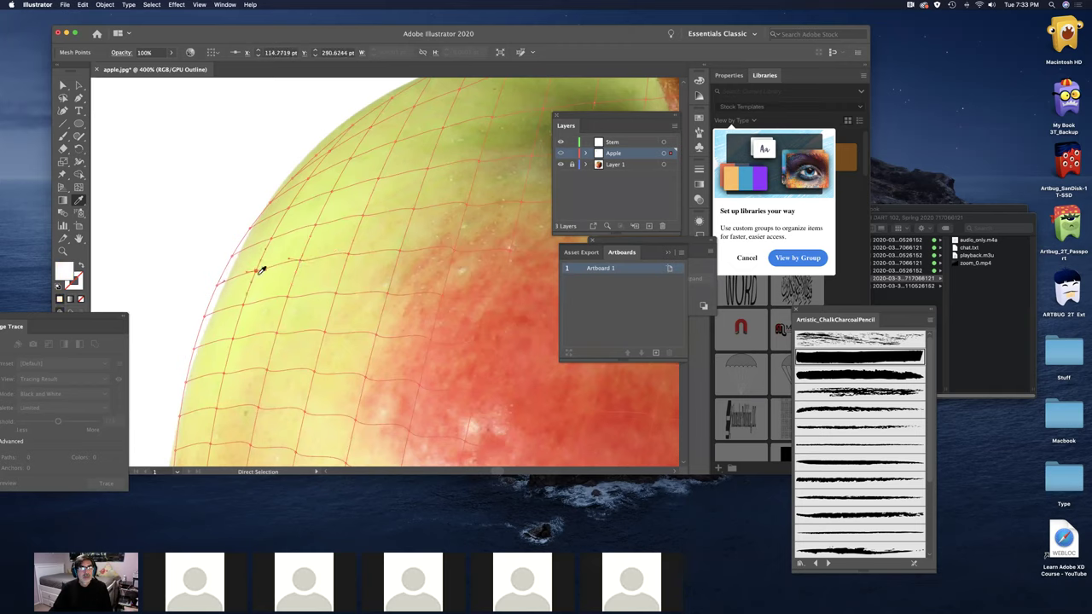
super+click(260, 269)
- Move the Layers panel aside, hide Layer 1 and display the Apple layer in Preview mode to examine the colored mesh points
drag(621, 118, 648, 117)
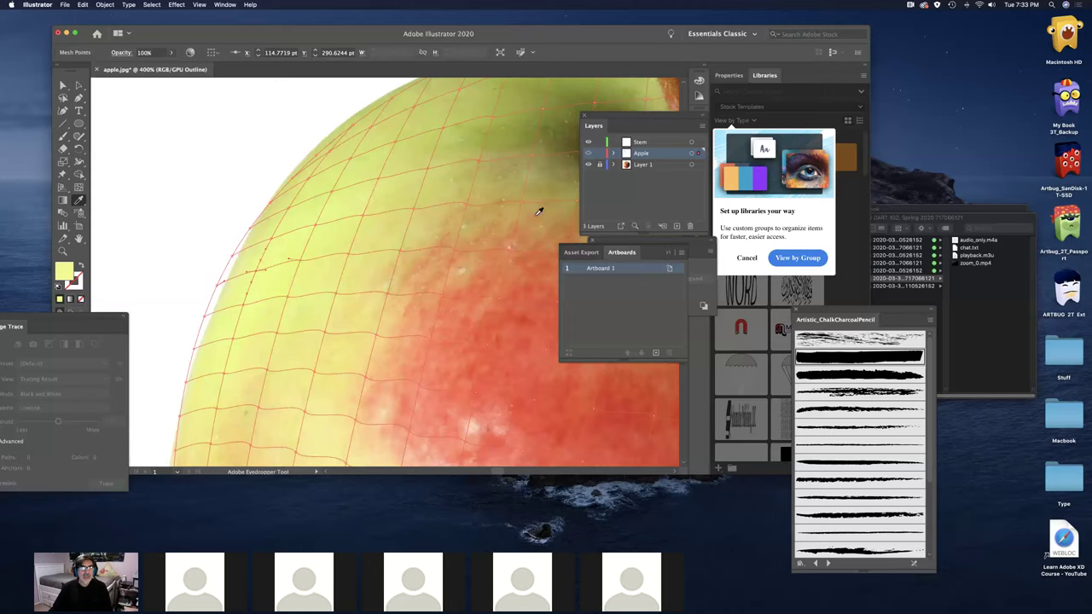
click(588, 165)
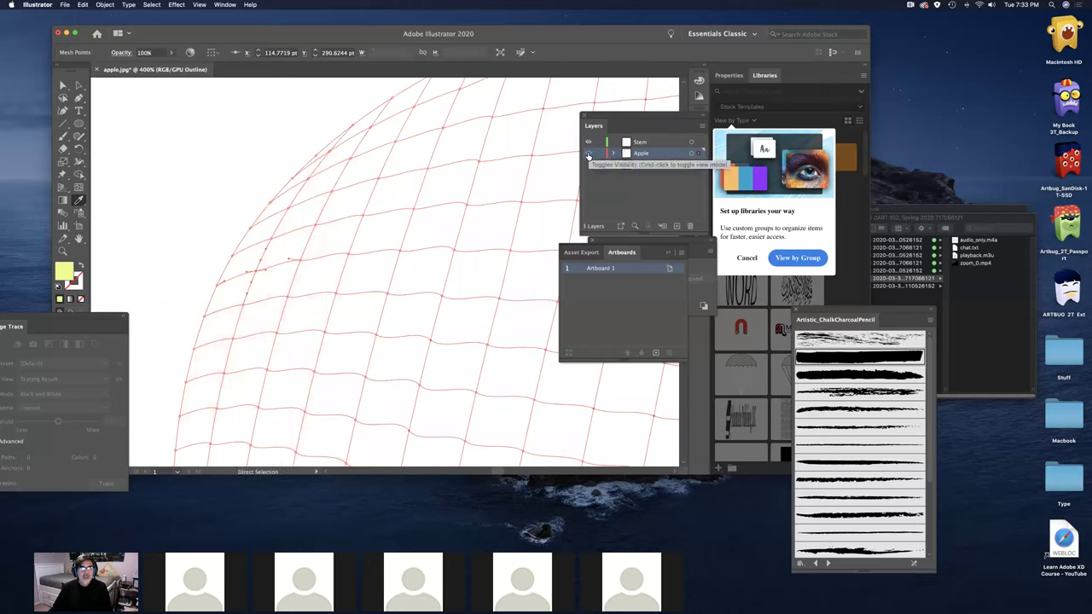
super+click(588, 153)
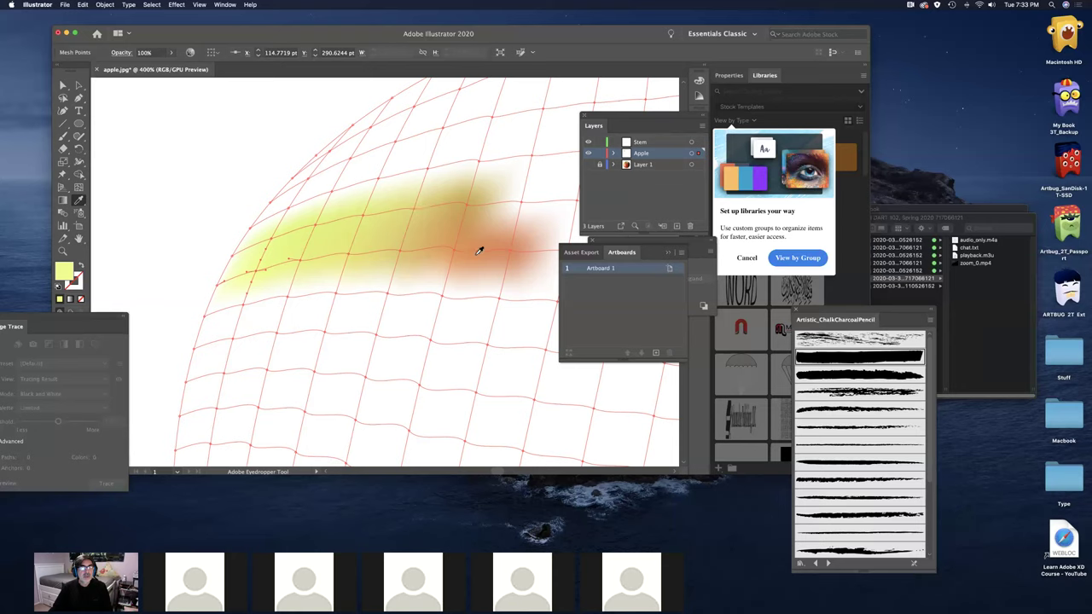
drag(495, 280, 333, 264)
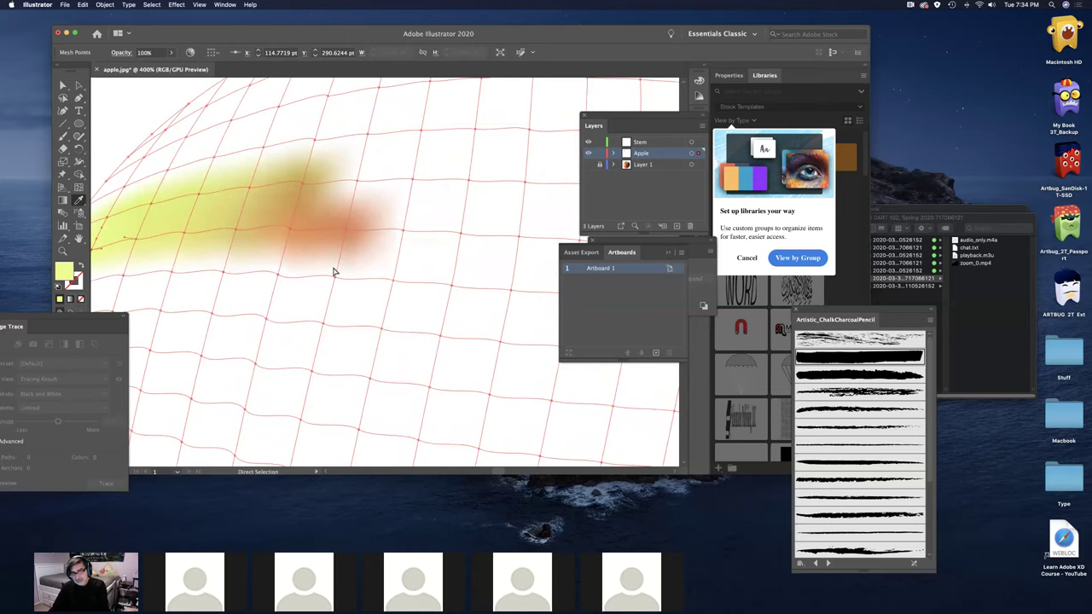
key(super+1)
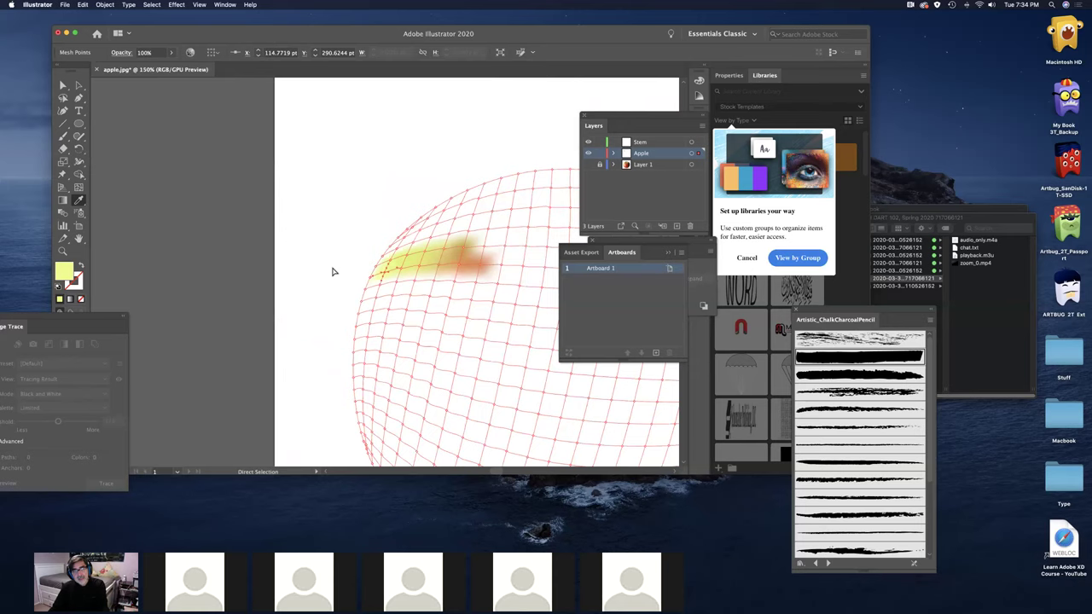
drag(385, 302, 322, 244)
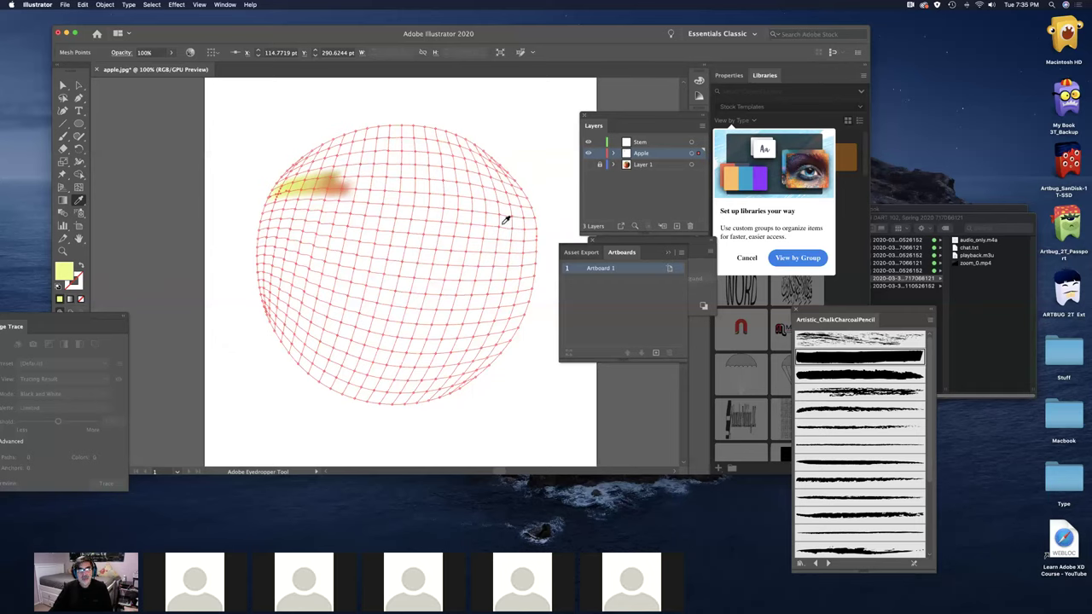
- Show Layer 1 again and compare the Apple layer in Preview and Outline modes, leaving it in Outline with Direct Selection active
click(588, 165)
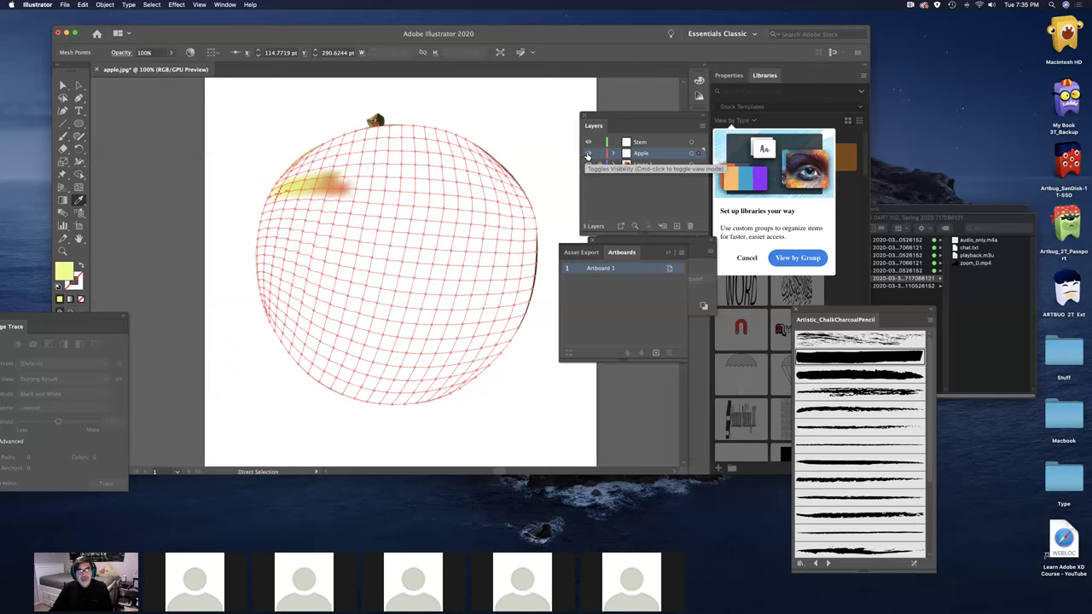
super+click(587, 154)
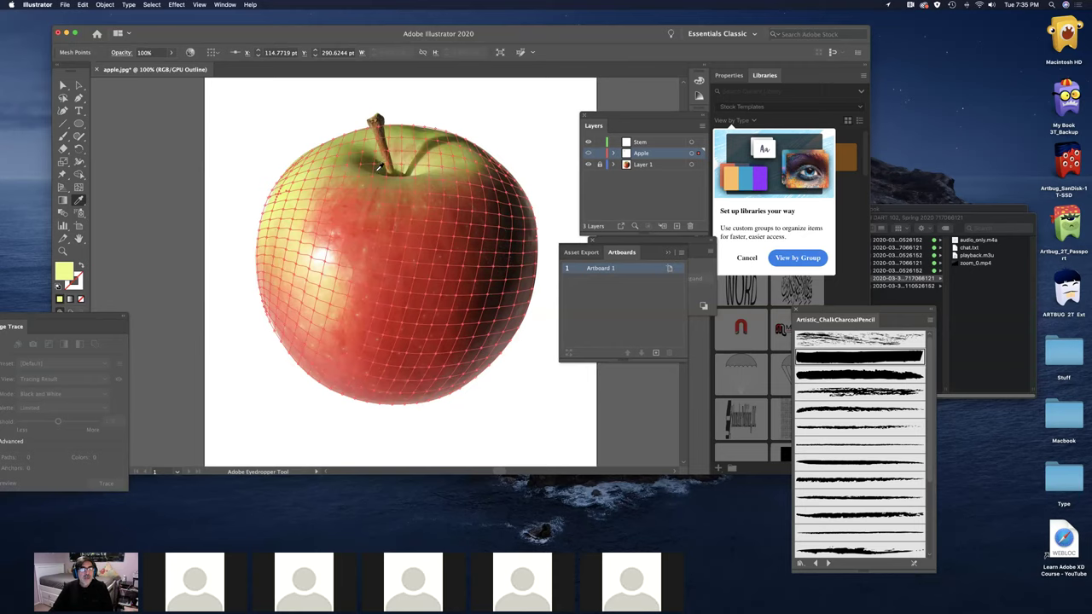
super+click(589, 154)
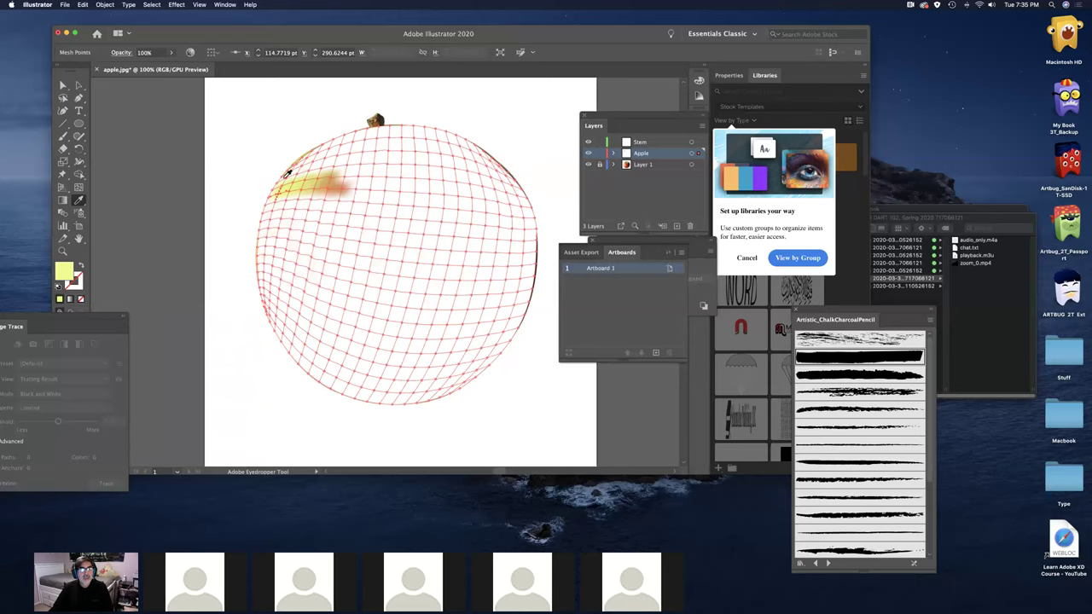
key(a)
super+click(588, 154)
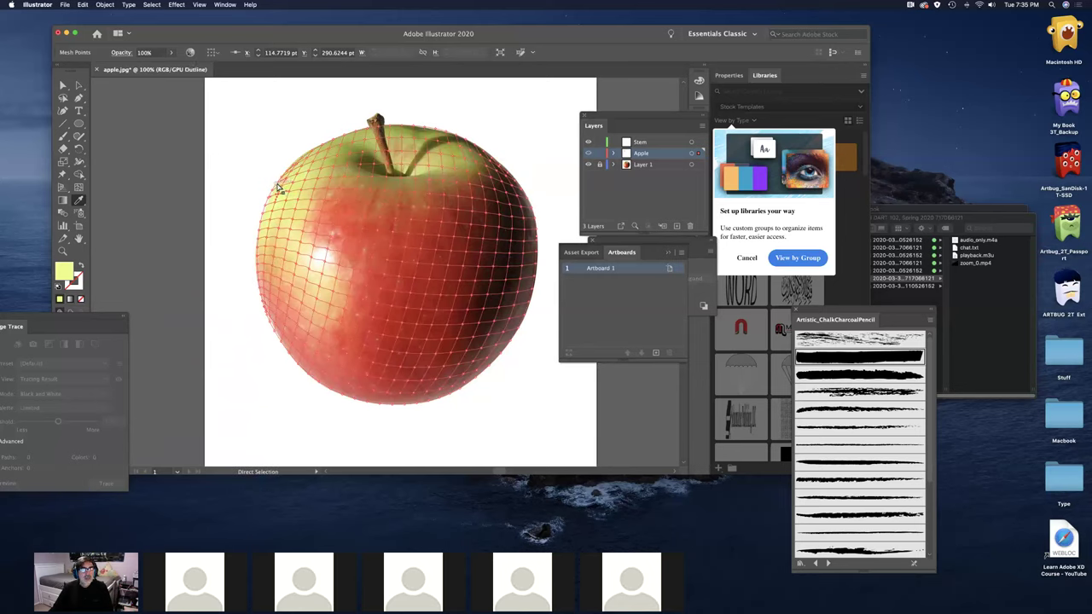
- Color the mesh points of the row above the finished ones, starting at the apple's left edge, with greens sampled from the photo
click(278, 183)
click(284, 177)
super+click(294, 174)
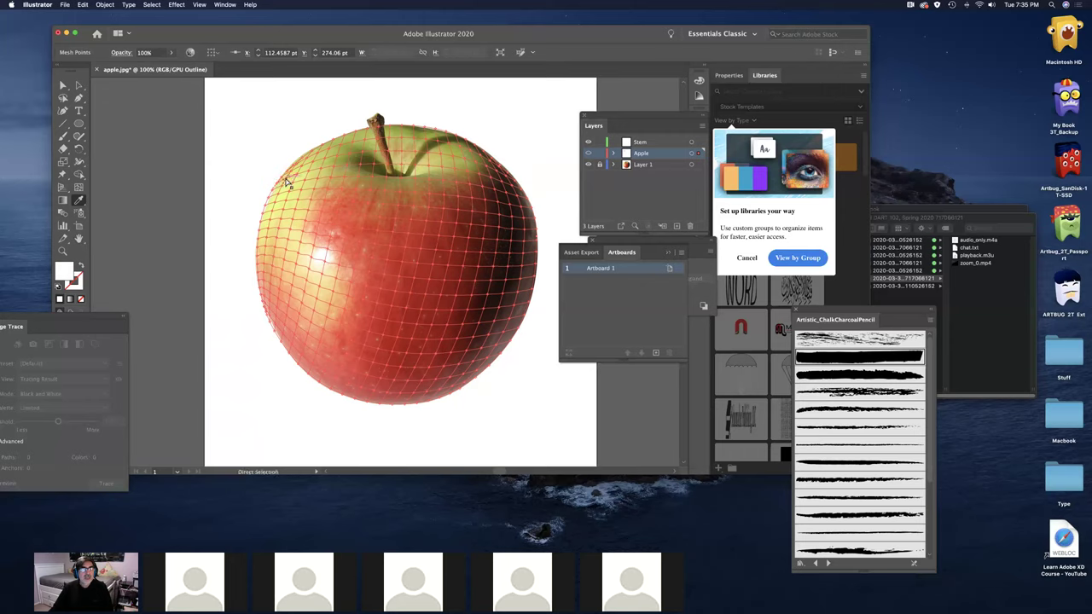
click(294, 173)
super+click(299, 171)
click(297, 174)
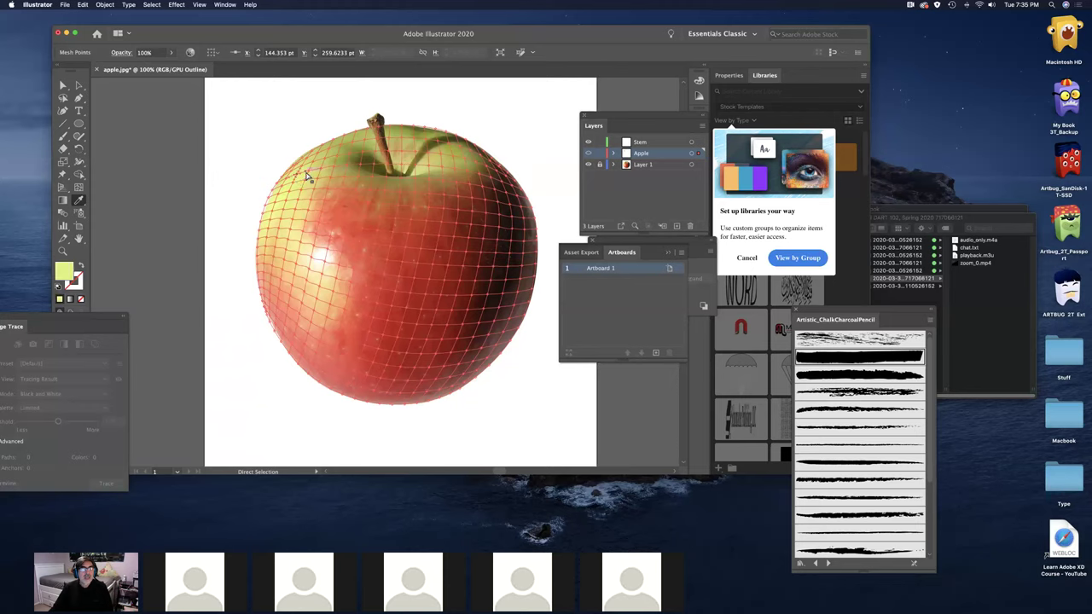
super+click(311, 173)
click(321, 170)
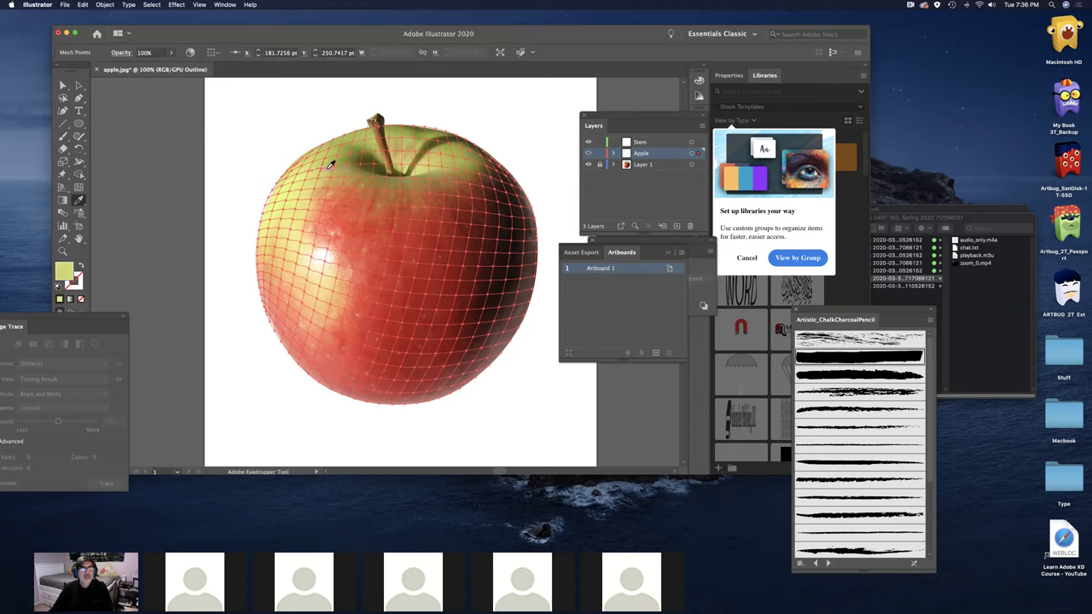
- Clear the selection and color further mesh points toward the stem cavity with the photo's darker olive greens
key(super+shift+a)
key(i)
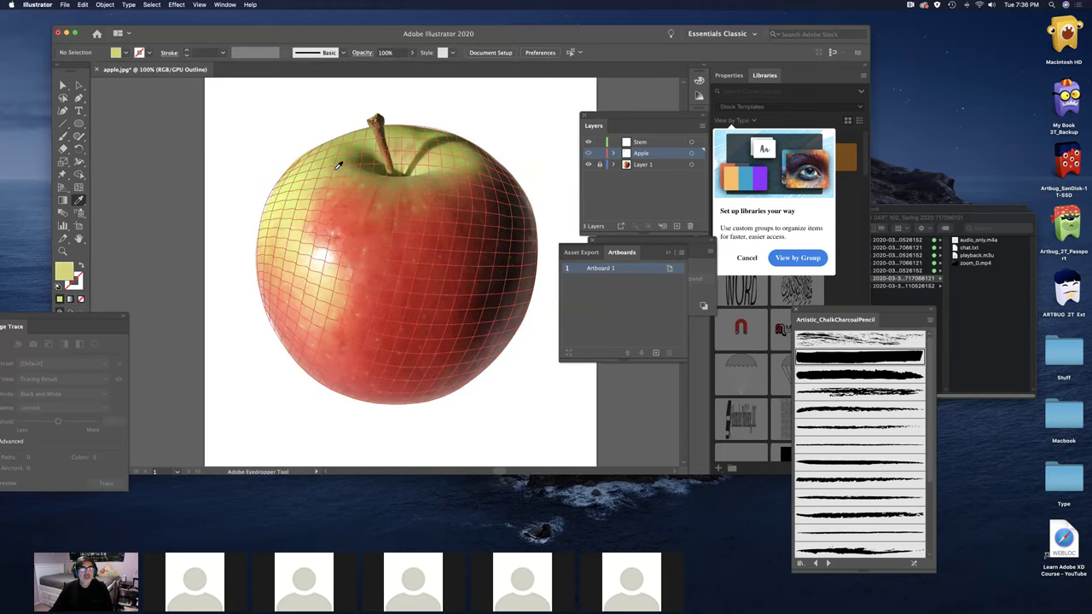
super+click(338, 166)
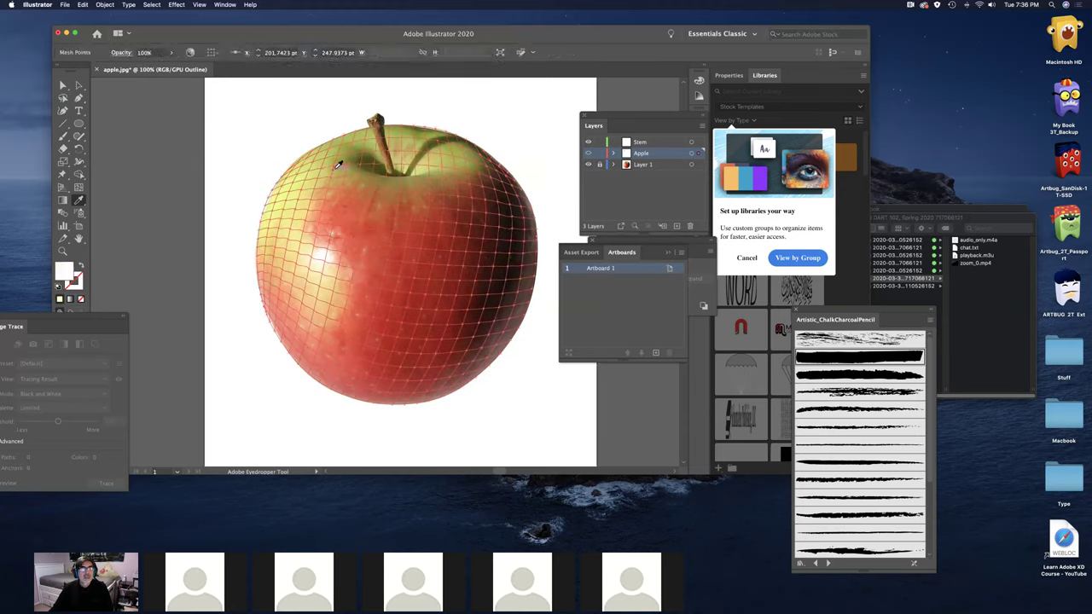
key(super)
drag(348, 168, 378, 179)
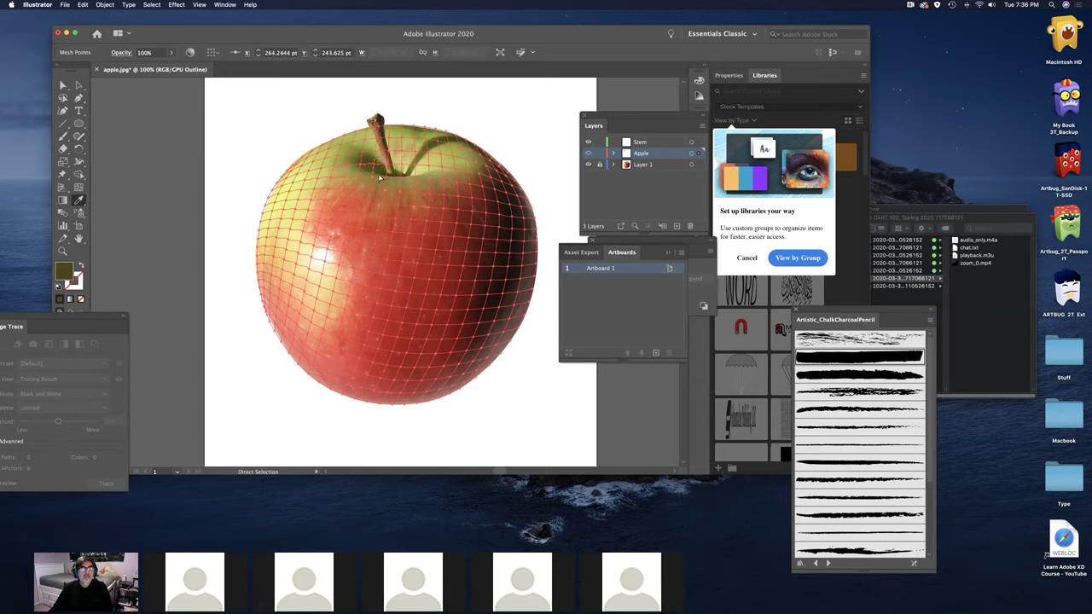
click(380, 172)
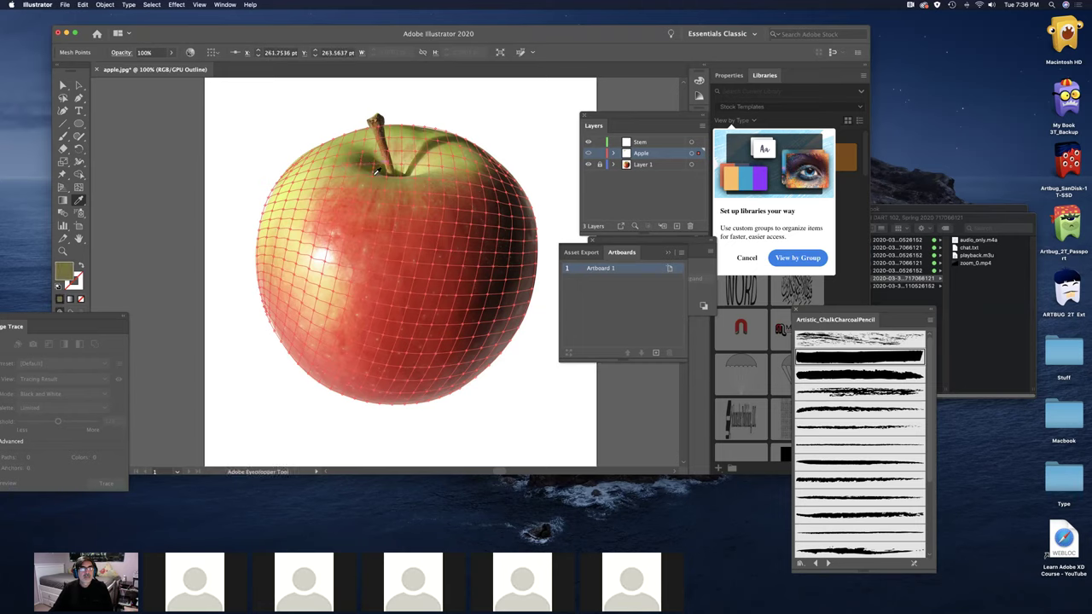
- Color mesh points left of the stem cavity and across the apple's left shoulder with olive and yellow-green tones sampled from the photo
click(359, 179)
click(337, 173)
click(338, 169)
key(super)
key(super+shift+a)
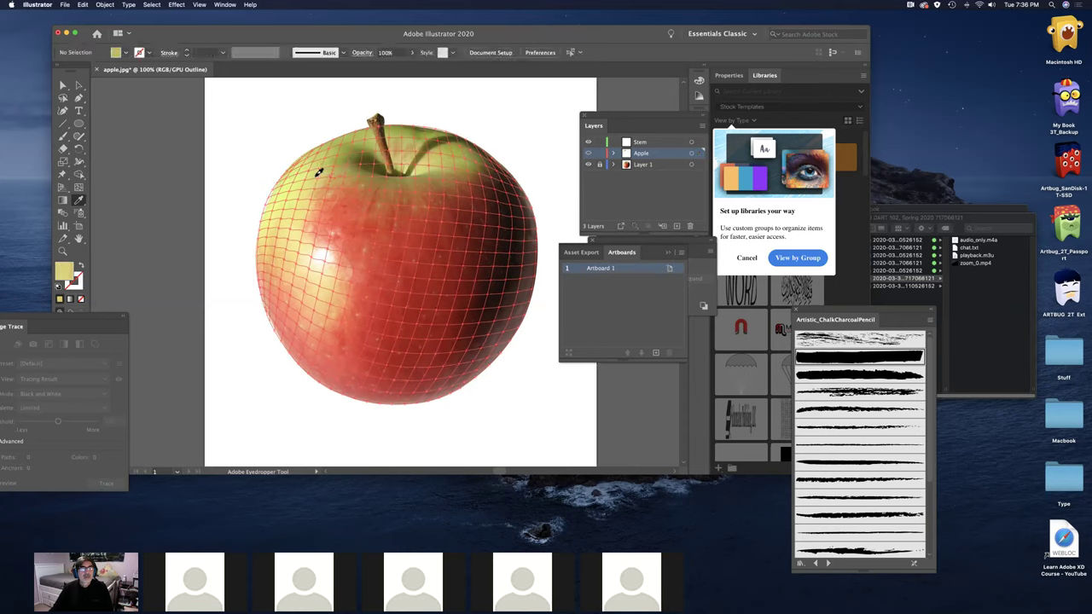
super+click(317, 180)
super+click(307, 182)
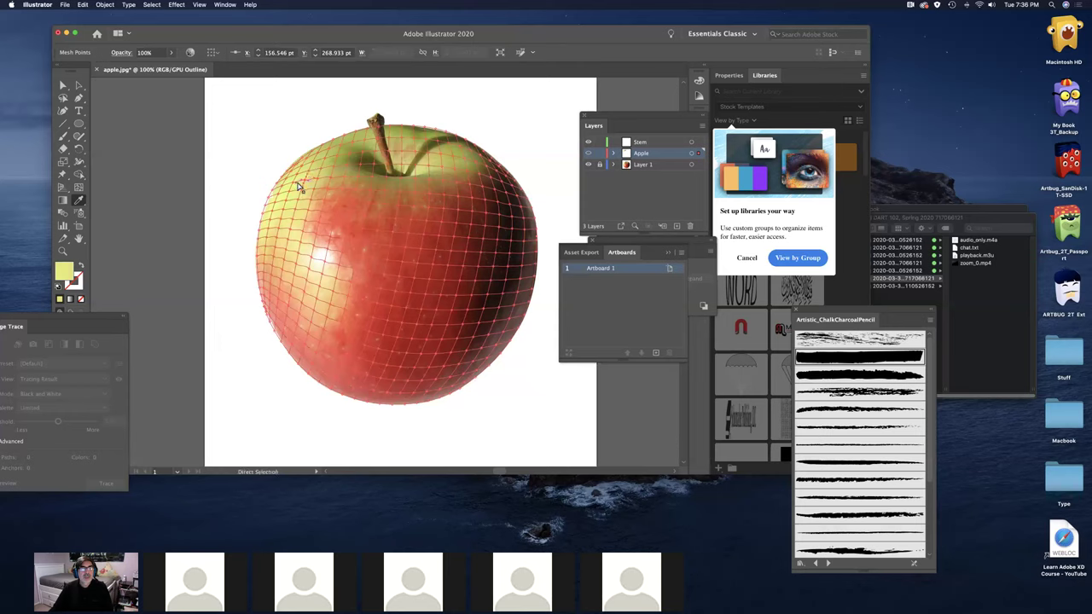
super+click(291, 186)
super+click(281, 182)
- Color the mesh points inside the shadowed stem cavity, just left of the stem, with dark olive greens from the photo
super+click(374, 167)
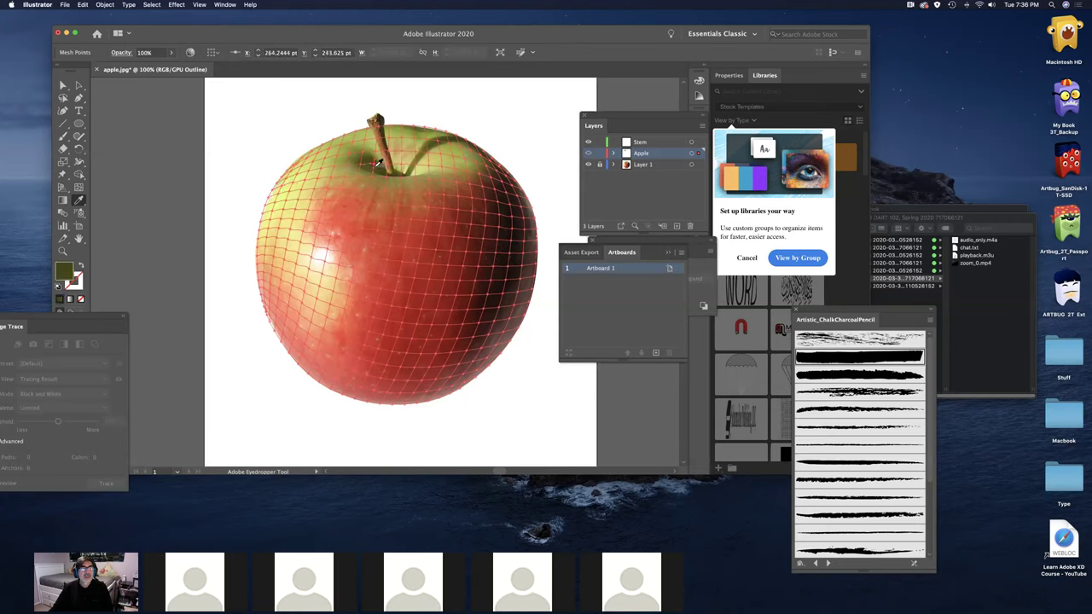
super+click(363, 159)
super+click(374, 156)
super+click(384, 152)
click(384, 152)
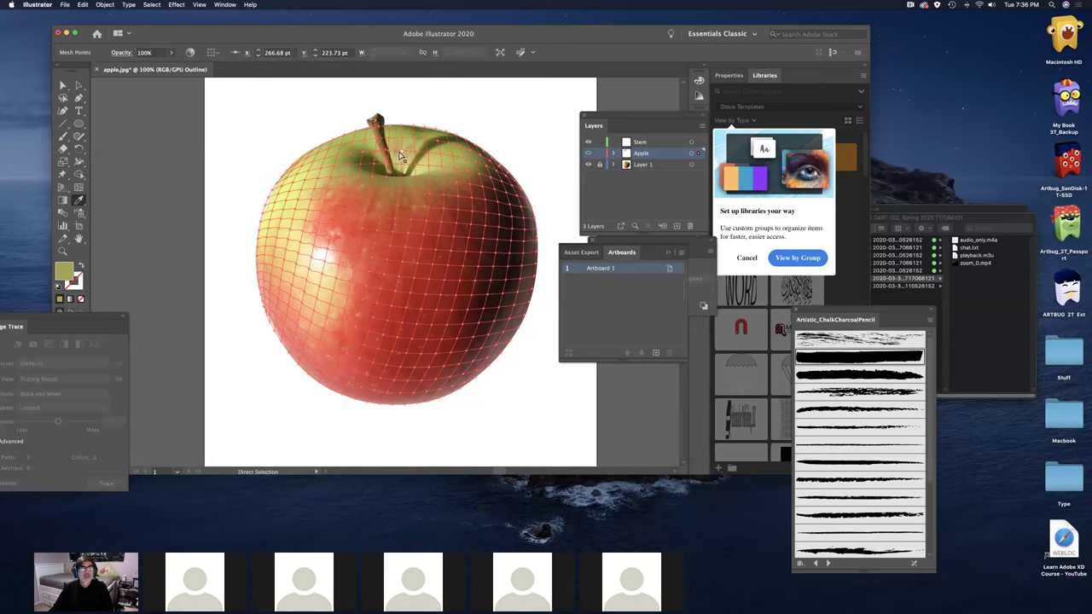
- Color the mesh points immediately right of the stem with light greens sampled from the photo
super+click(400, 150)
click(400, 150)
super+click(389, 167)
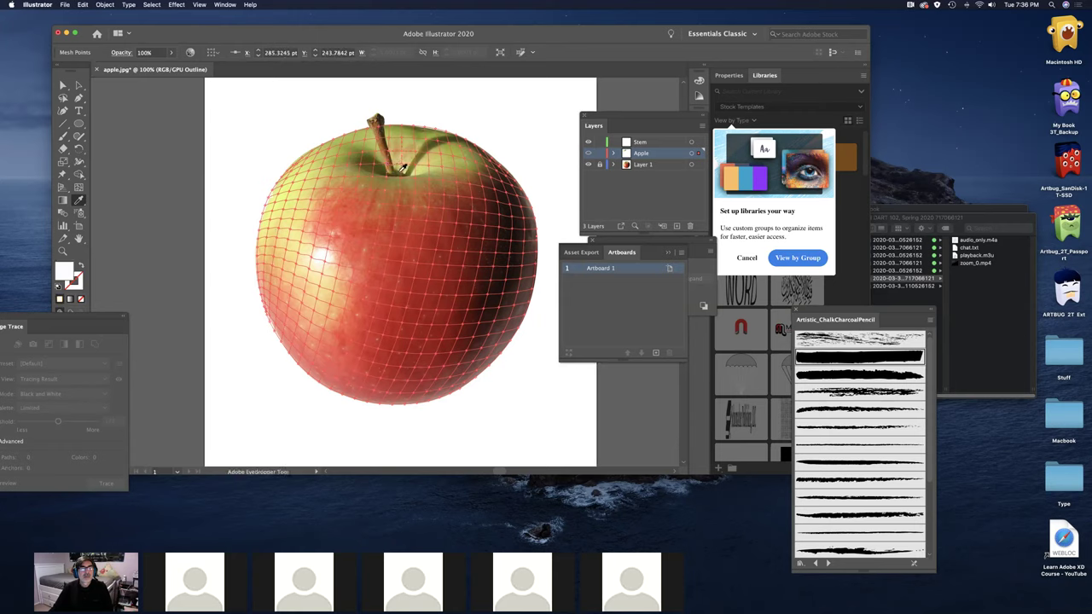
click(399, 164)
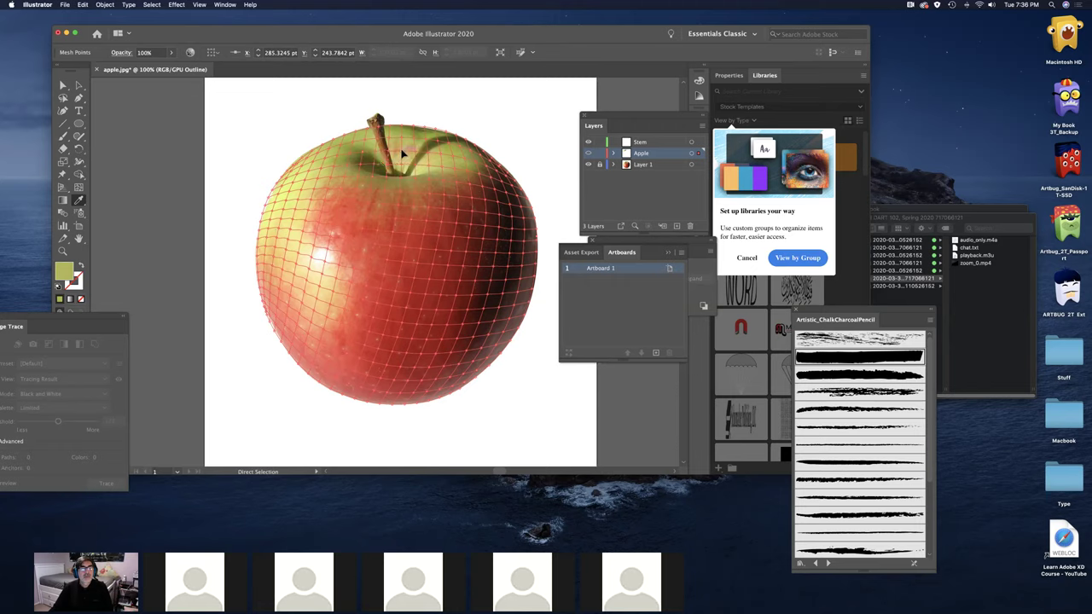
click(406, 146)
click(411, 137)
- Clear the selection and color mesh points between the stem and its shadow with the photo's mid greens
key(super+shift+a)
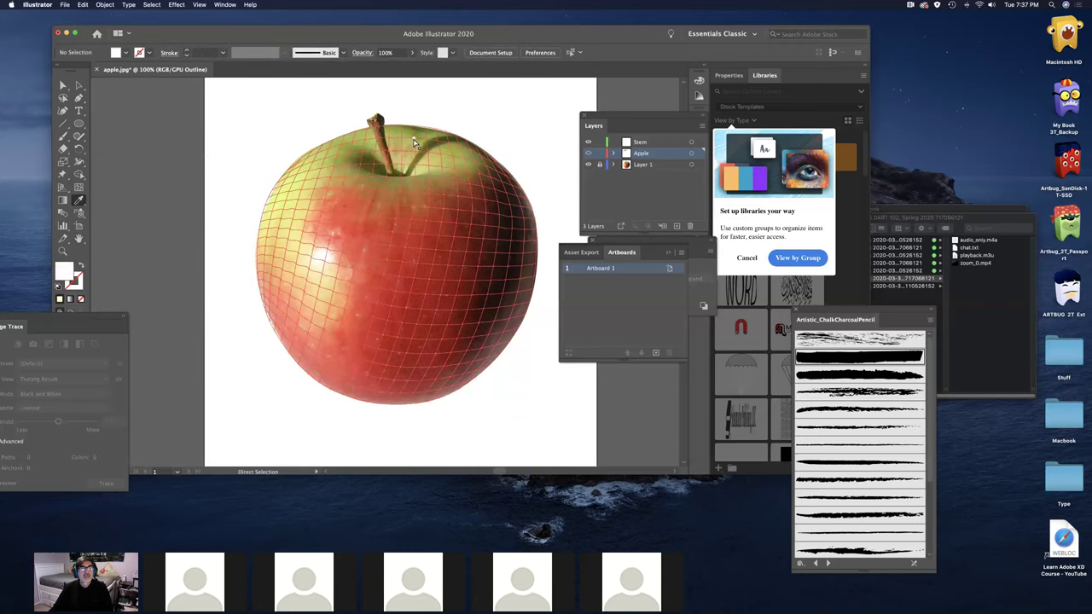
click(418, 137)
click(418, 138)
key(a)
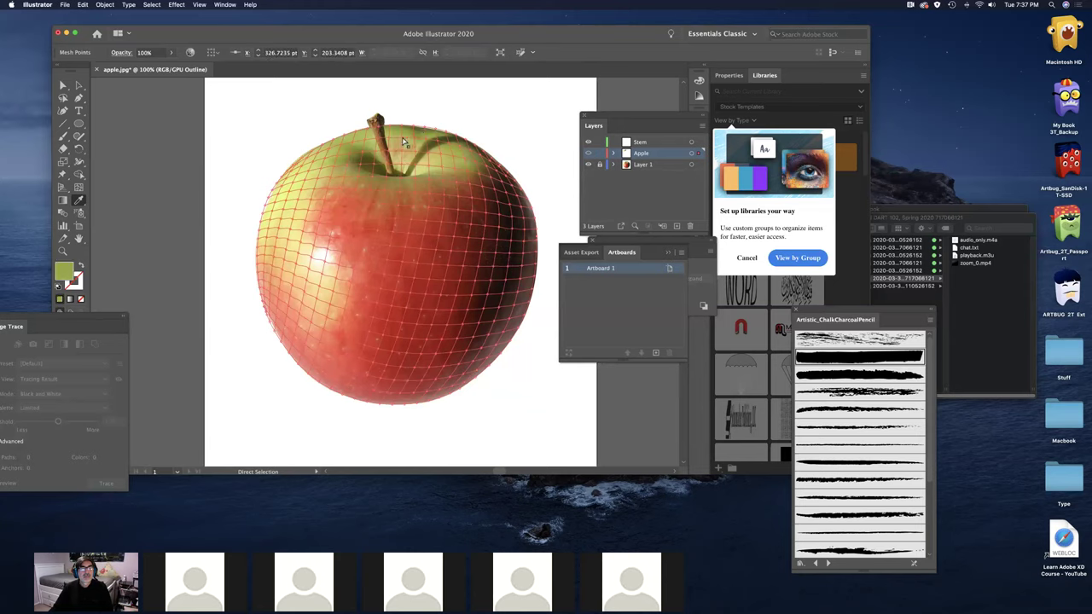
click(405, 139)
click(407, 134)
- Color the mesh points along the apple's upper edge to the right of the stem with greens sampled from the photo
click(396, 133)
click(395, 132)
click(396, 122)
click(396, 122)
click(408, 130)
click(412, 123)
click(418, 126)
click(421, 126)
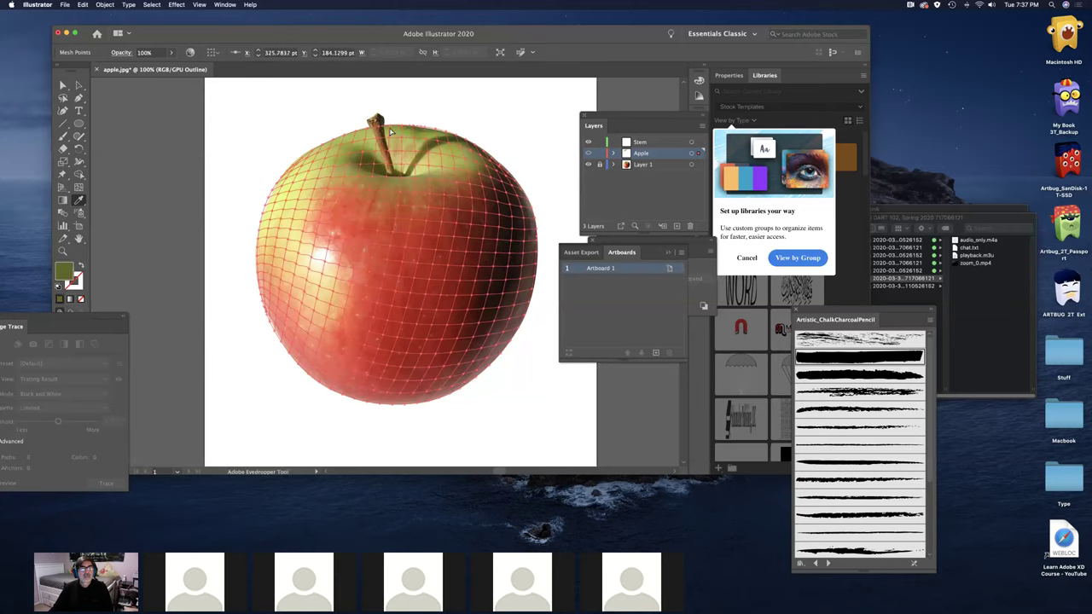
- Color the mesh points along the apple's upper edge to the left of the stem with yellow-greens from the photo
click(371, 128)
click(362, 126)
click(358, 131)
click(352, 134)
click(352, 134)
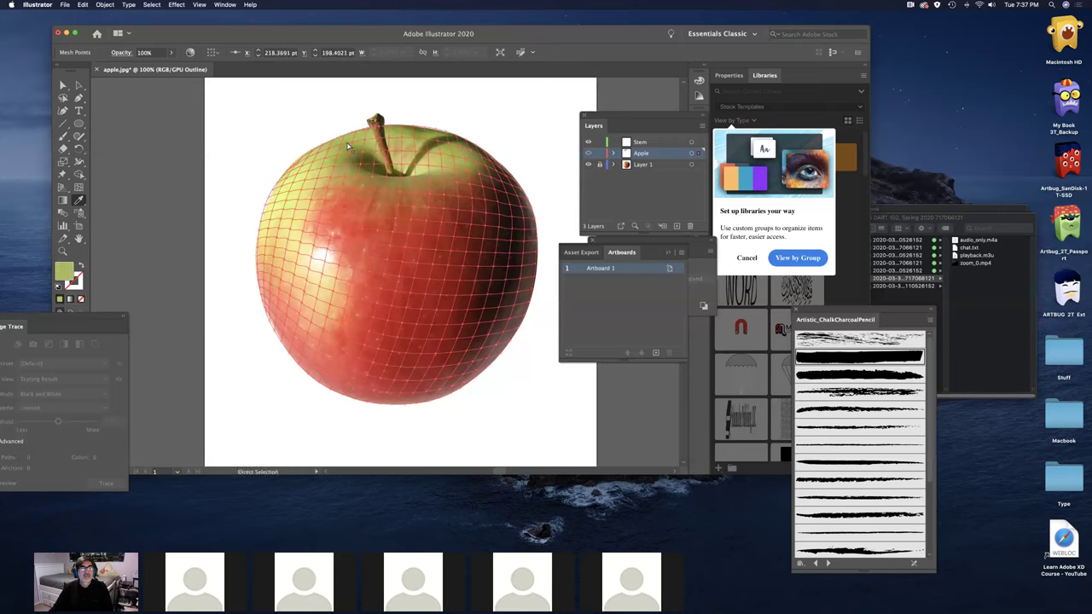
- Clear the selection and color the second row of mesh points below the upper edge, left of the stem, with photo greens
key(super+shift+a)
key(a)
click(346, 145)
click(358, 139)
key(i)
super+click(371, 135)
- Color the mesh points along the rim of the stem cavity, left of the stem, with sampled olive greens
super+click(347, 156)
super+click(352, 155)
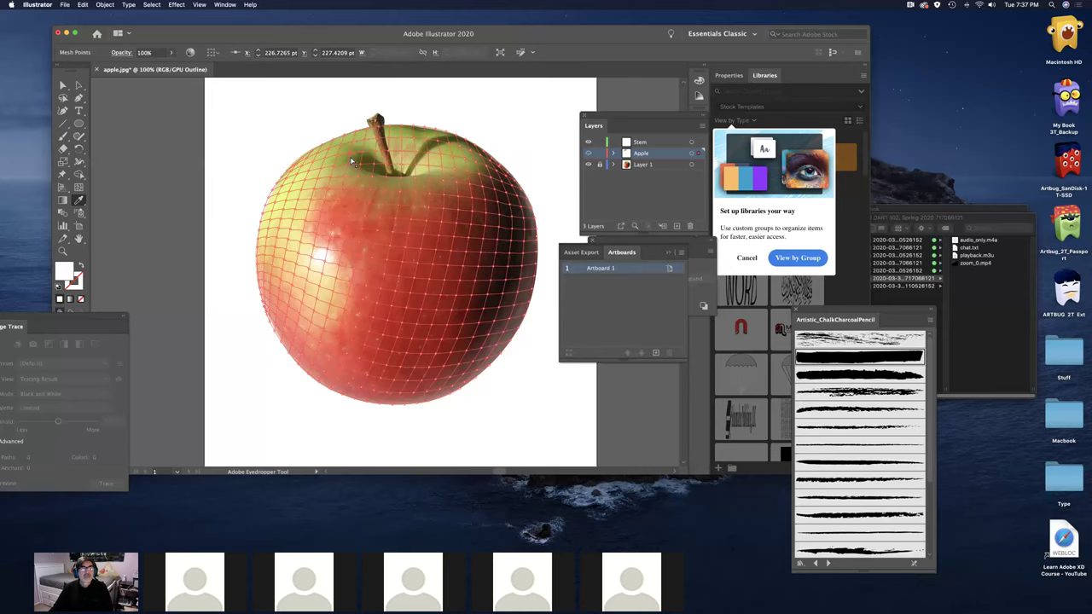
super+click(367, 151)
super+click(377, 152)
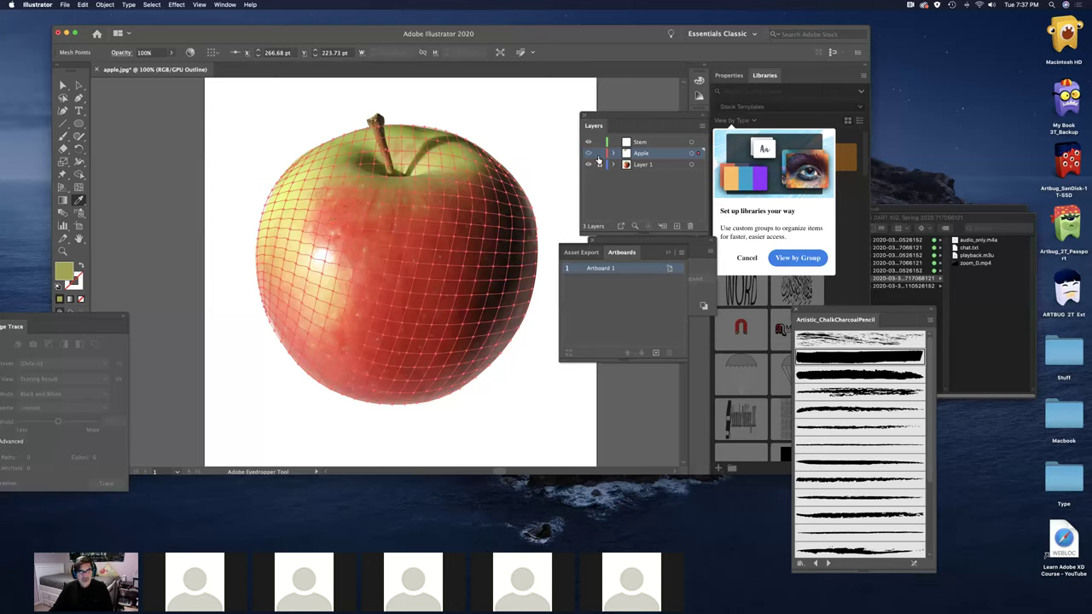
- Display the Apple layer in Preview mode to examine the colored mesh points, and return it to Outline mode
super+click(589, 156)
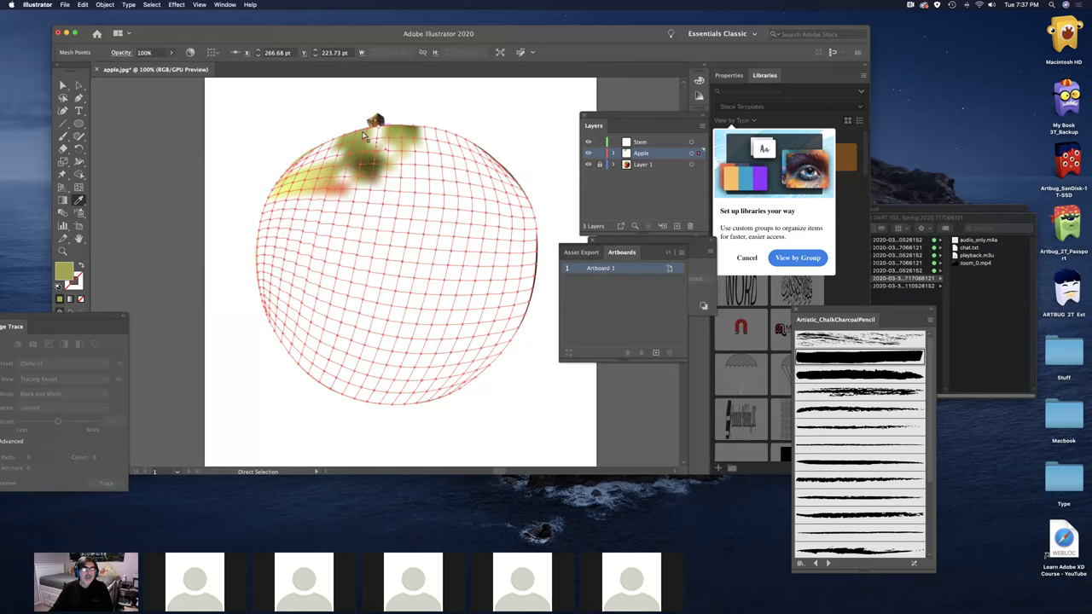
key(i)
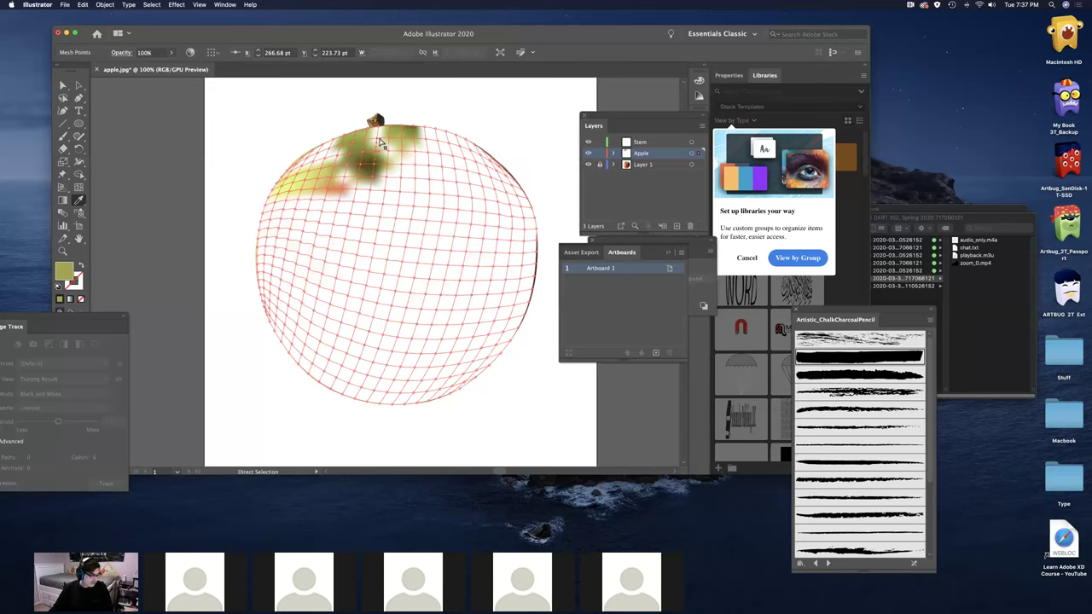
key(i)
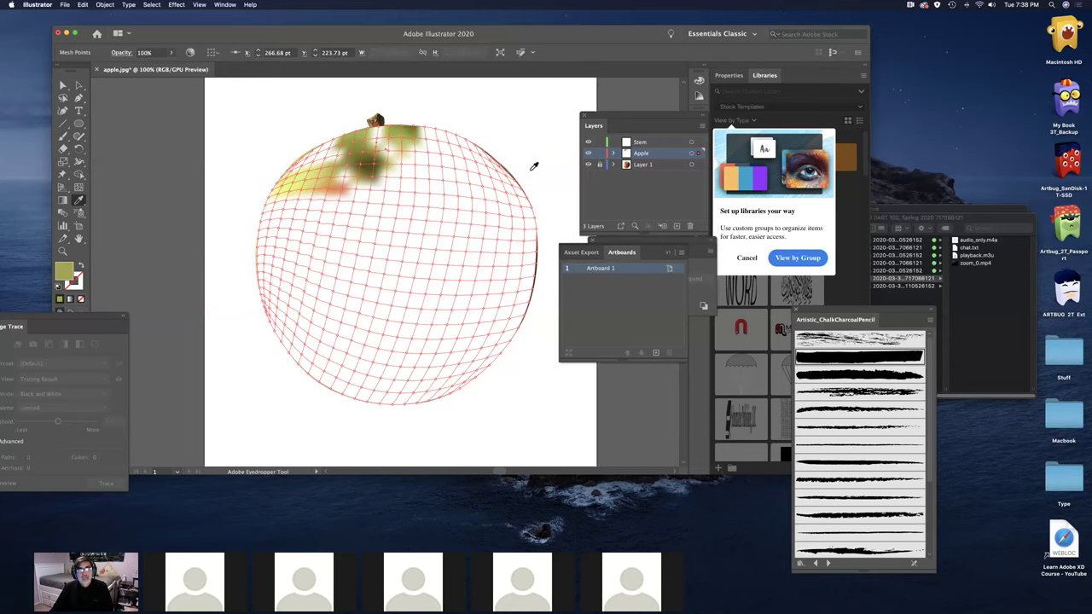
super+click(588, 152)
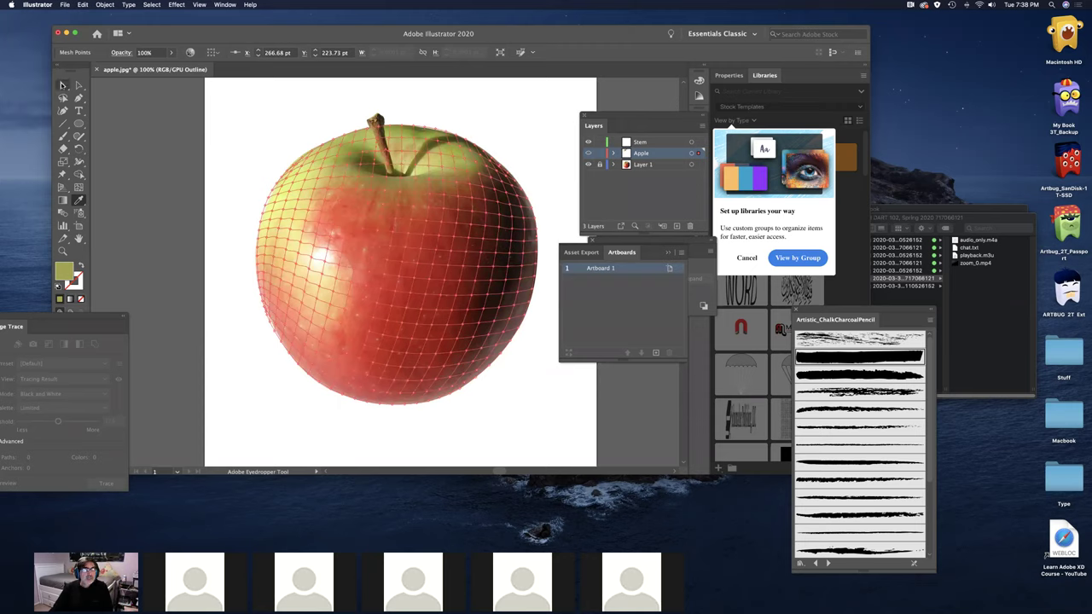
- Lasso a block of mesh points in the apple's red center and fill them all with a red sampled from the photo
click(63, 98)
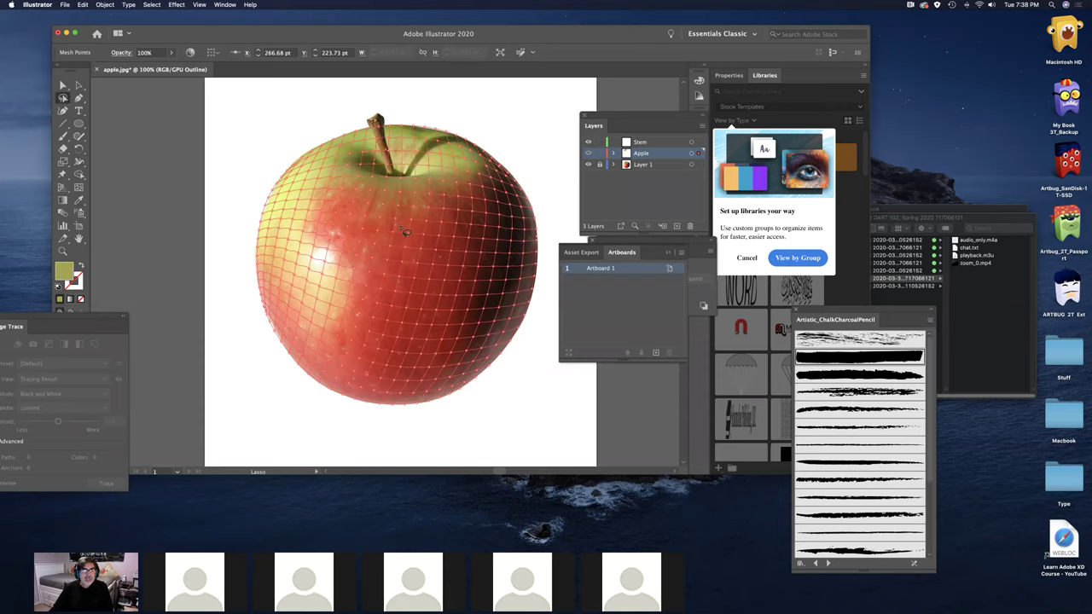
drag(392, 287, 393, 305)
mouse_move(442, 217)
mouse_down()
mouse_move(408, 212)
mouse_move(399, 243)
mouse_up()
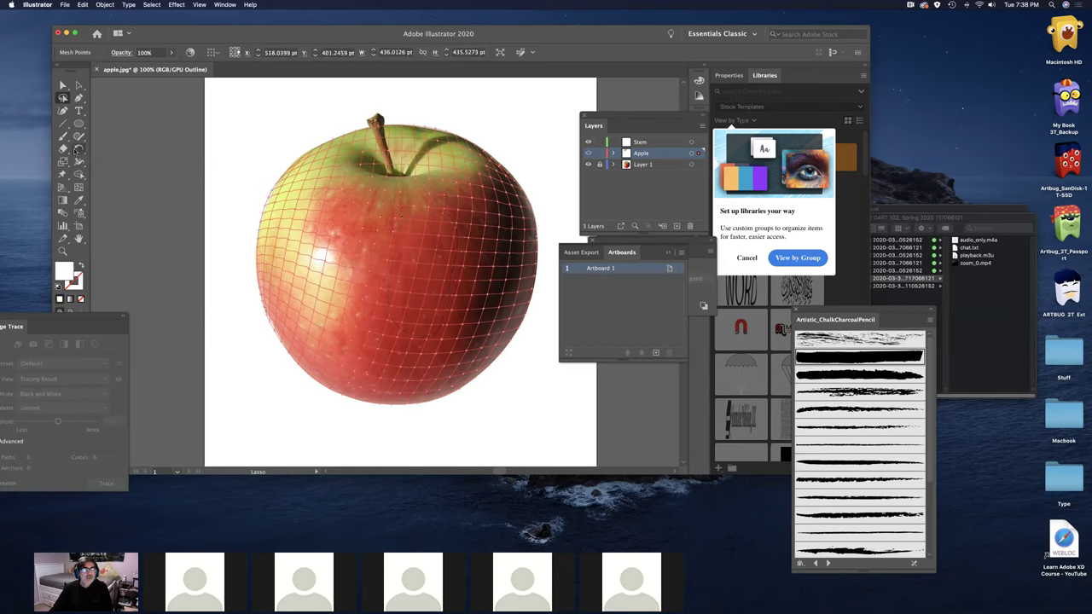
click(78, 200)
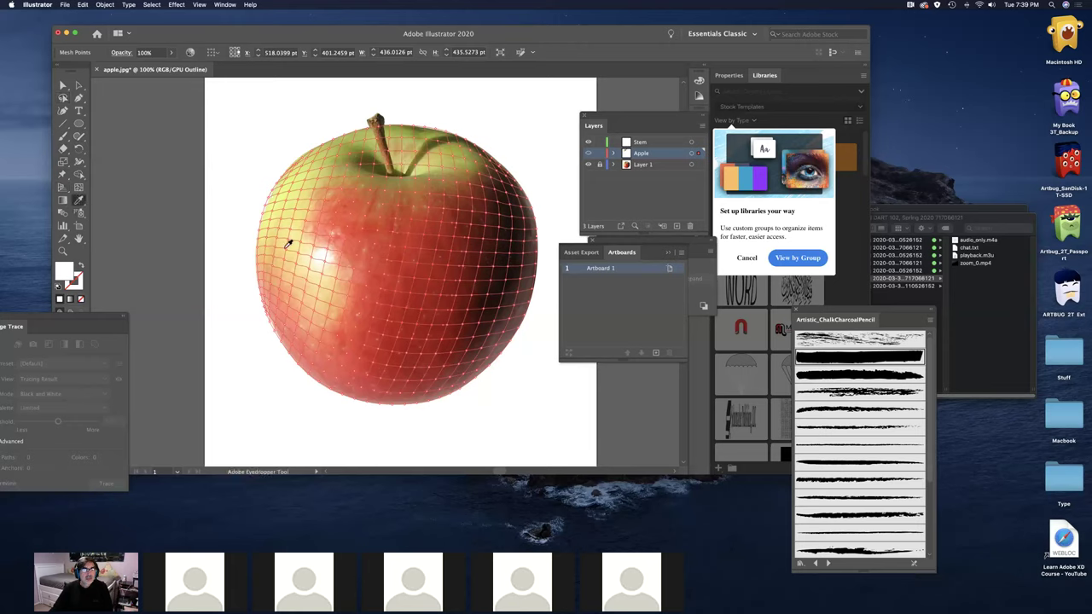
click(395, 250)
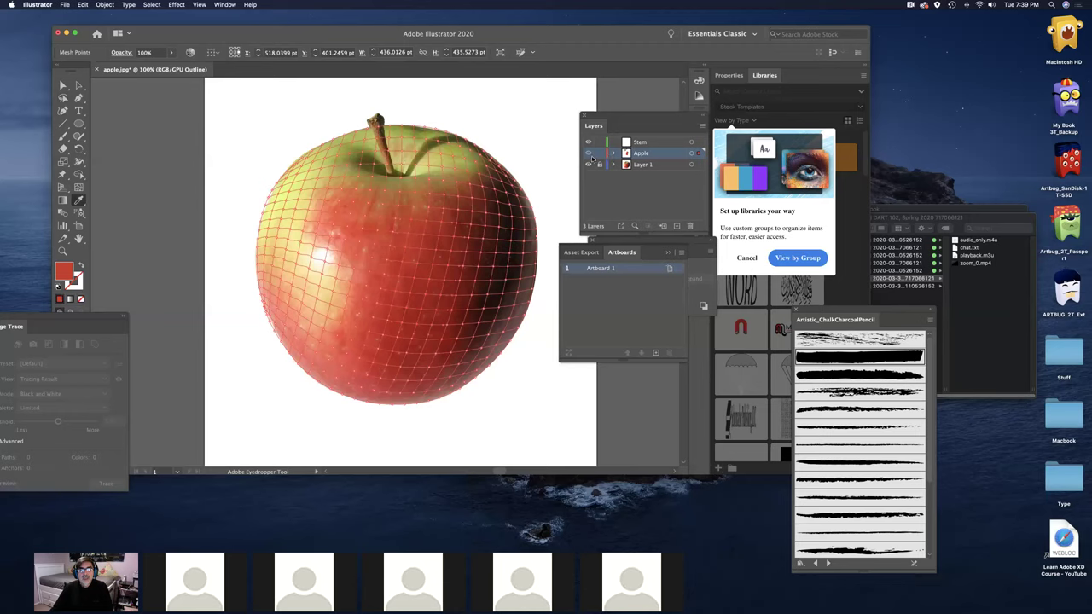
- Preview the Apple layer to check the red block of mesh points, and switch the layer back to Outline mode
super+click(588, 153)
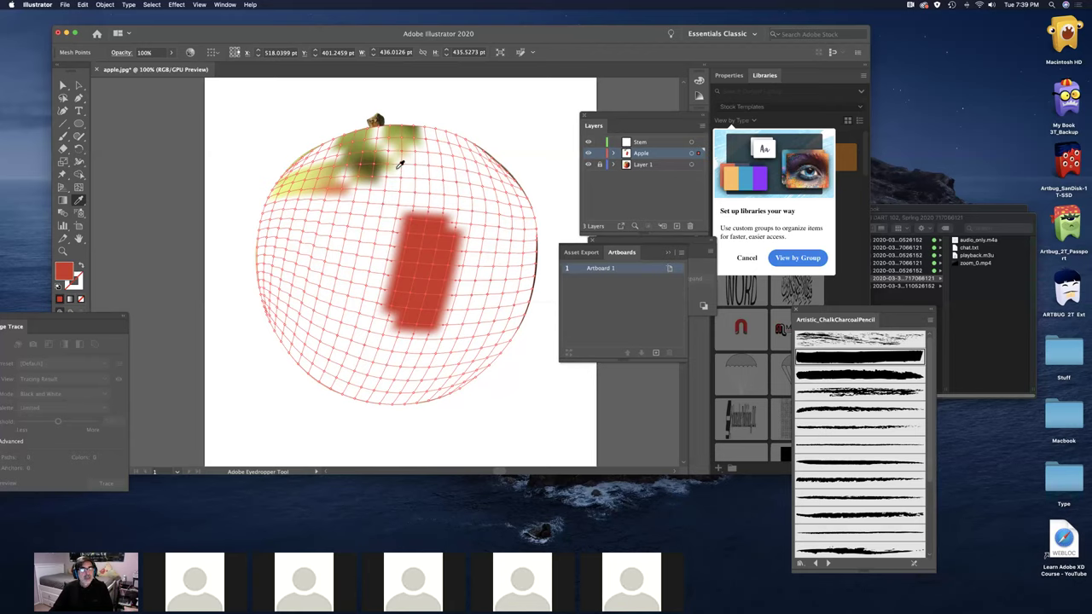
key(super)
super+click(588, 154)
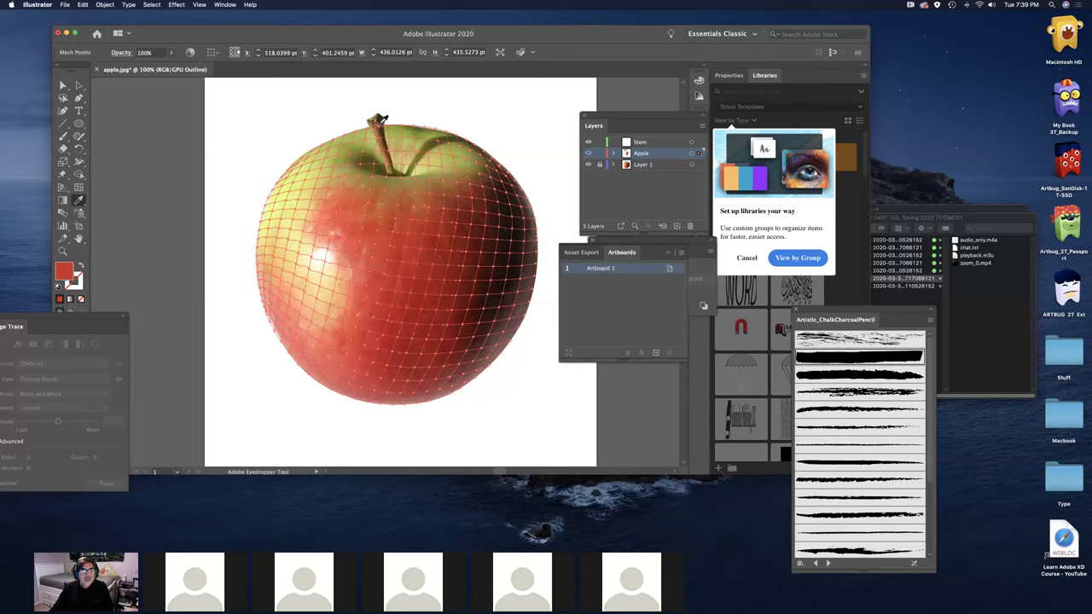
- Color the mesh points on the upper edge directly behind and beside the stem with sampled greens
key(super)
super+click(380, 128)
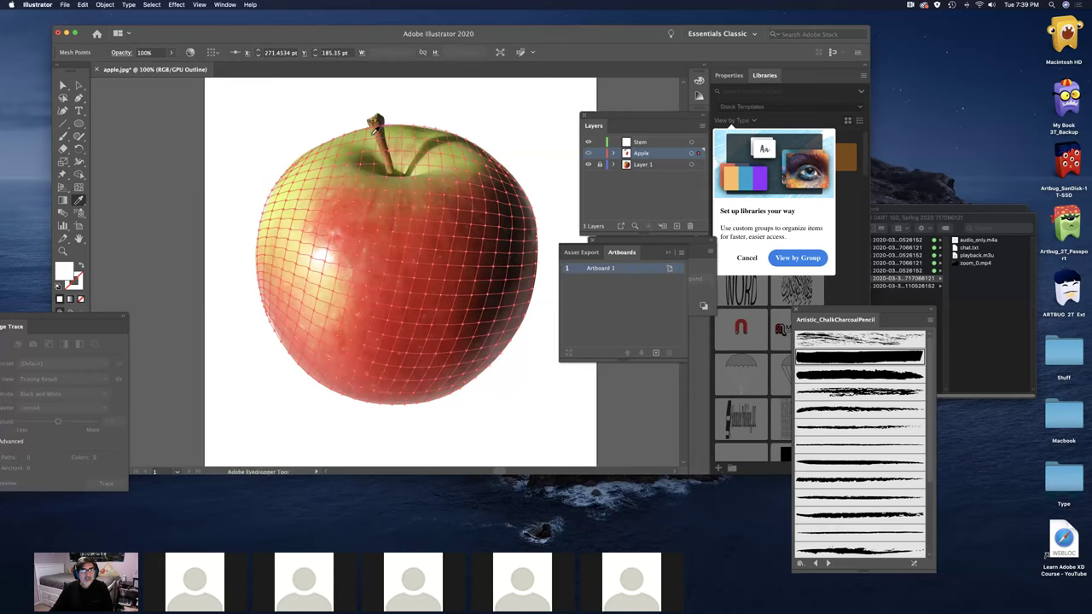
click(376, 129)
super+click(399, 127)
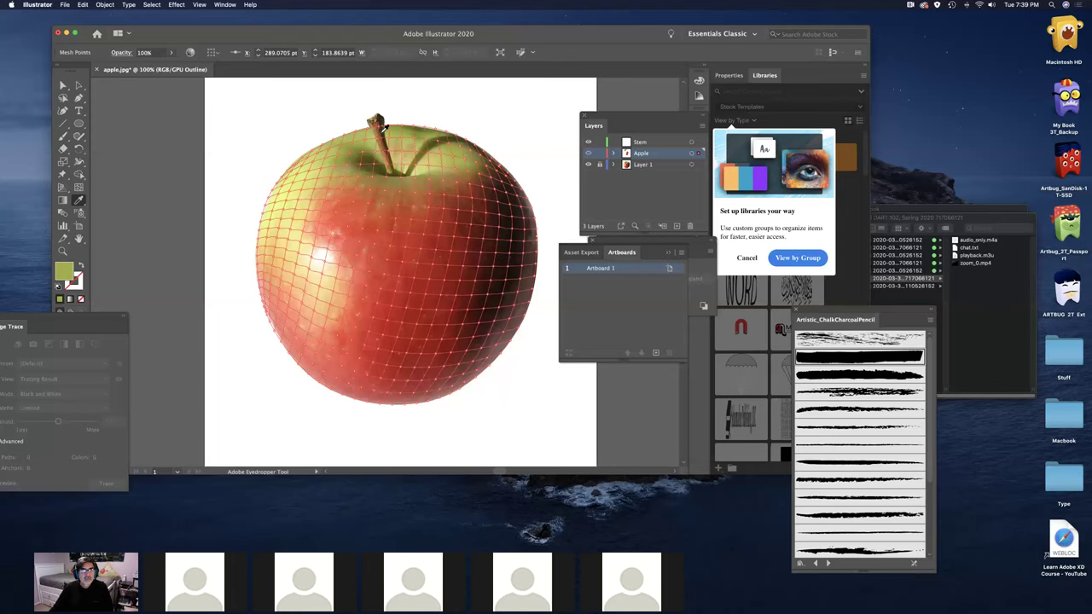
- Color mesh points down the apple's upper-left edge, from beside the stem toward the left shoulder, with yellow-greens from the photo
super+click(358, 143)
click(360, 130)
super+click(357, 138)
super+click(338, 136)
click(338, 136)
super+click(323, 143)
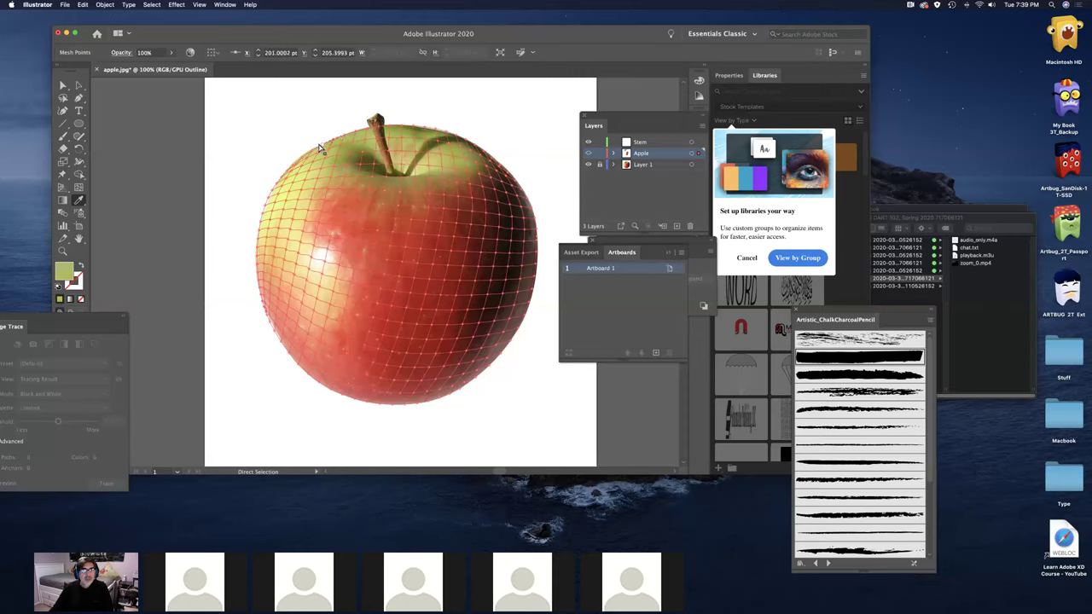
click(325, 139)
super+click(325, 147)
click(322, 152)
super+click(315, 165)
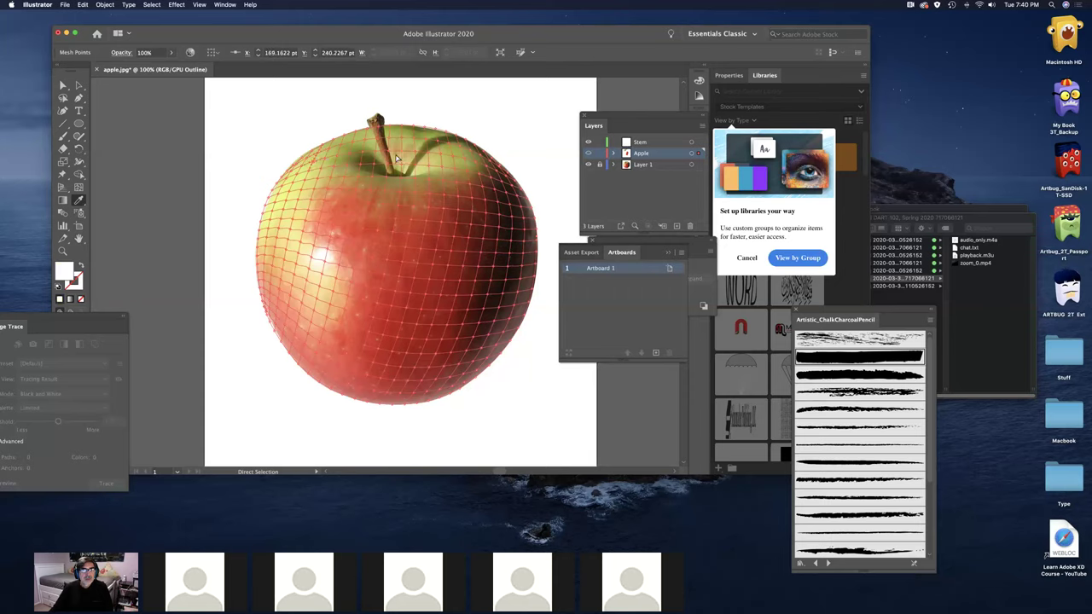
- Undo a stray color sample near the stem and color mesh points right of the stem cavity with the photo's yellow-green
click(388, 167)
click(399, 156)
key(super+z)
click(415, 177)
super+click(427, 157)
click(422, 159)
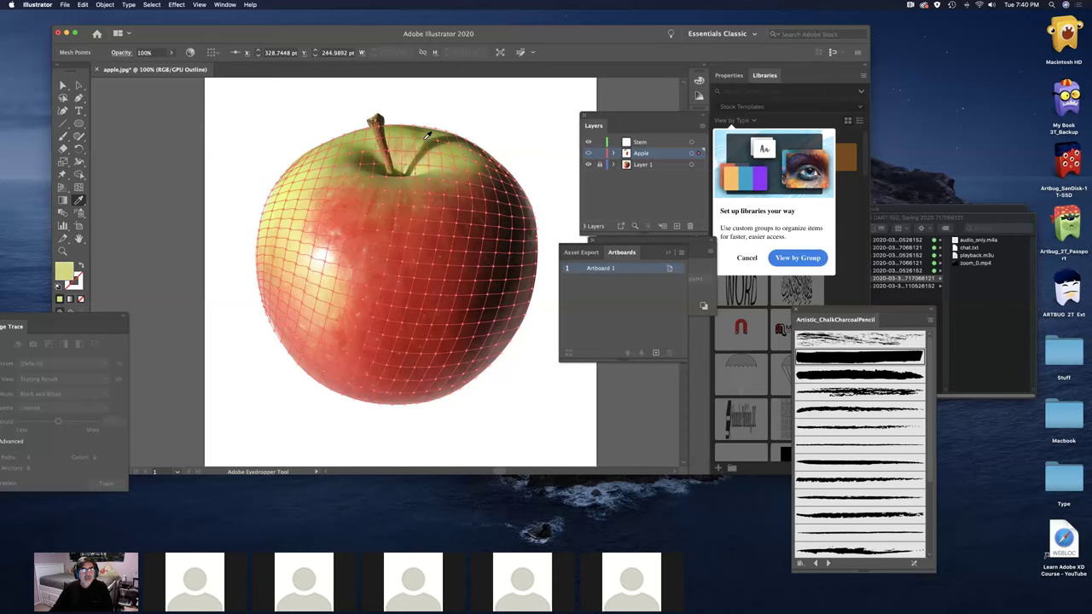
- Compare the Apple layer in Preview and Outline modes to check the mesh colors, leaving it in Outline
click(589, 154)
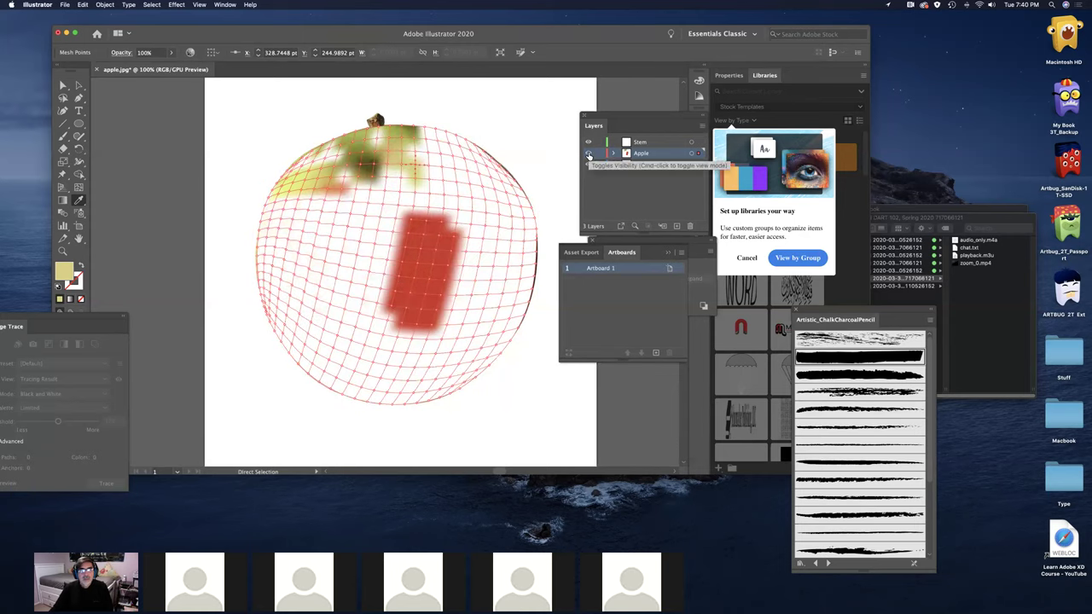
click(589, 154)
click(589, 155)
click(589, 154)
click(589, 155)
click(588, 155)
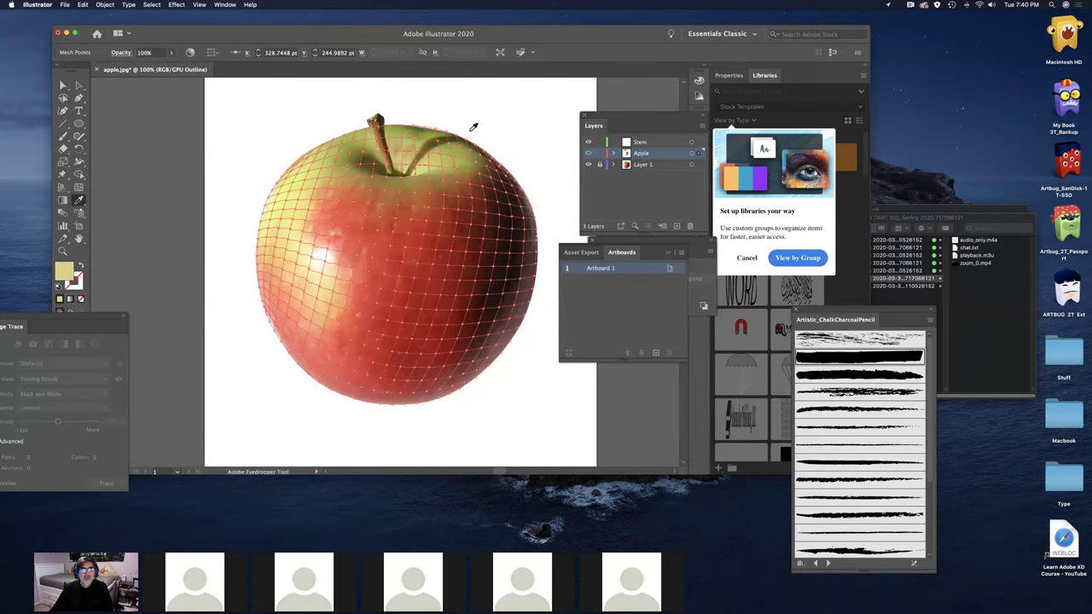
- Color the mesh point beside the upper stem with a sampled green, clear the selection, and briefly hide the Apple layer
click(386, 130)
click(388, 133)
click(588, 155)
click(588, 154)
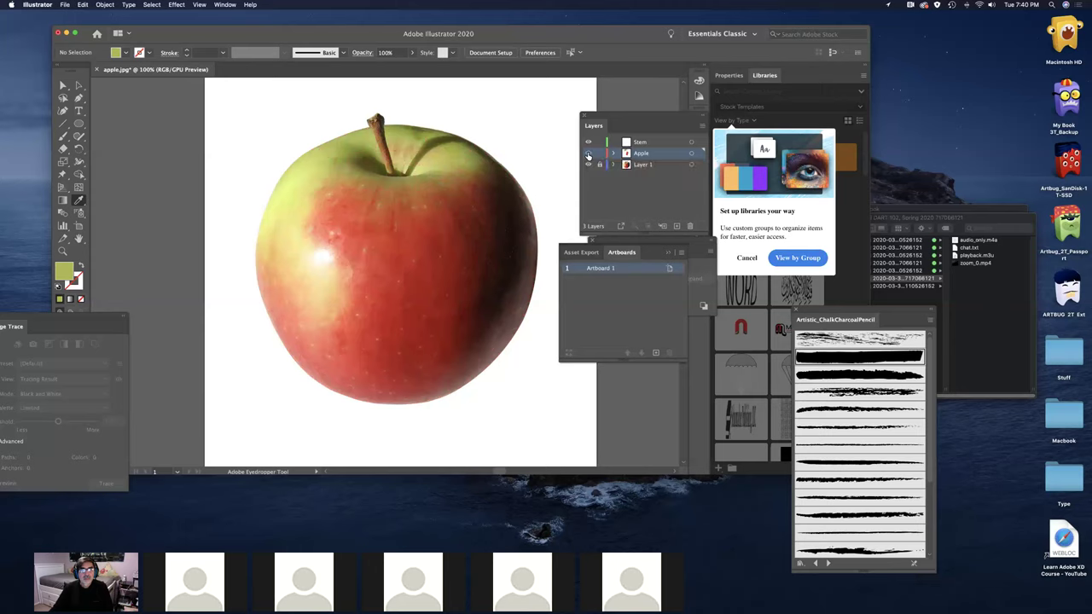
click(588, 155)
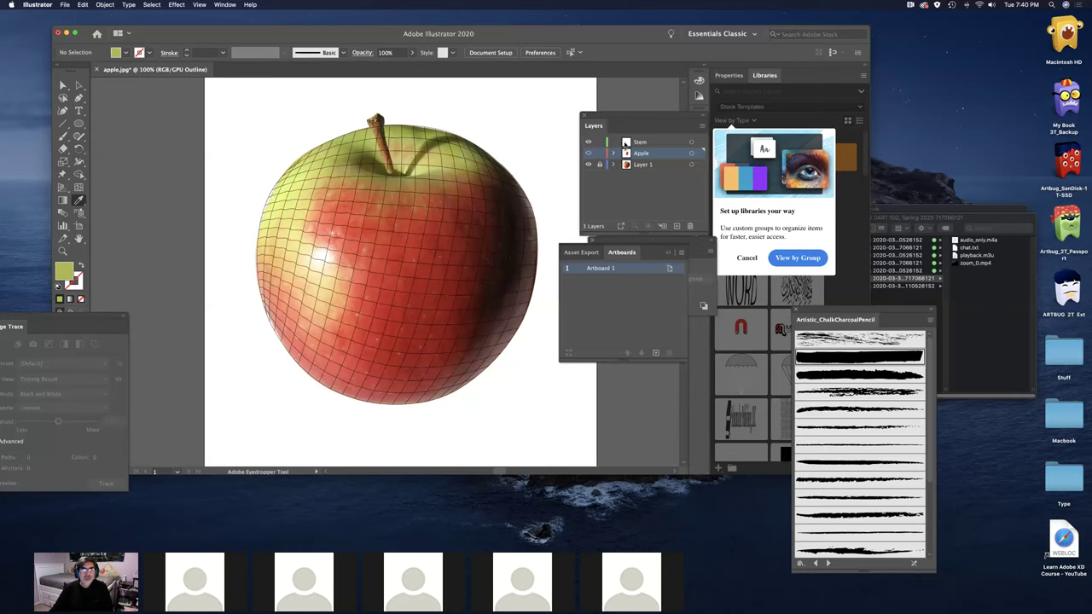
- Hide the Apple layer and trace the stem as a closed shape on the Stem layer with the Pen tool
click(625, 144)
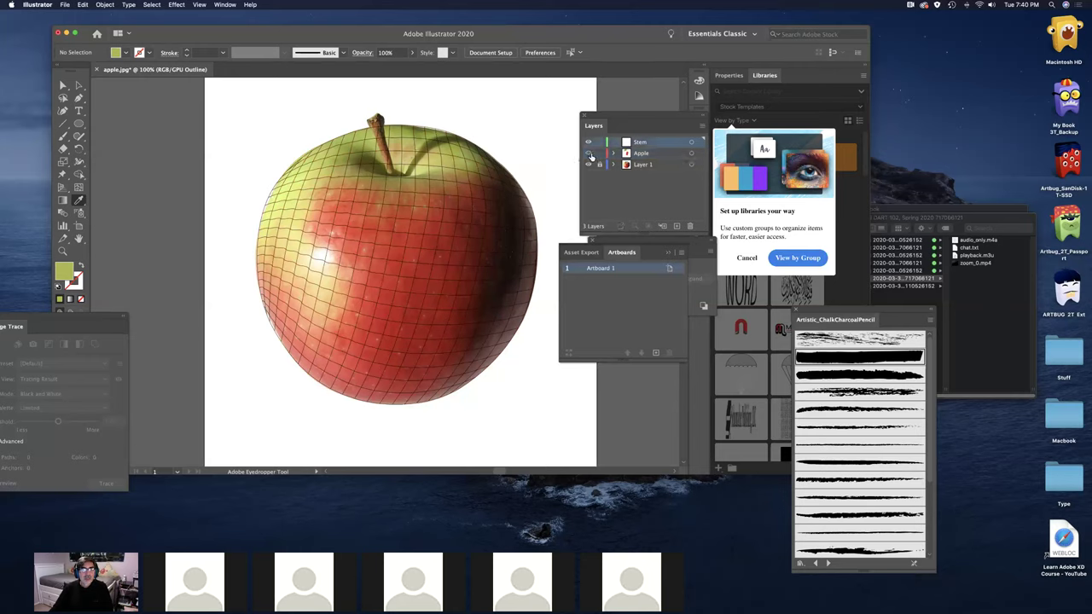
super+click(589, 156)
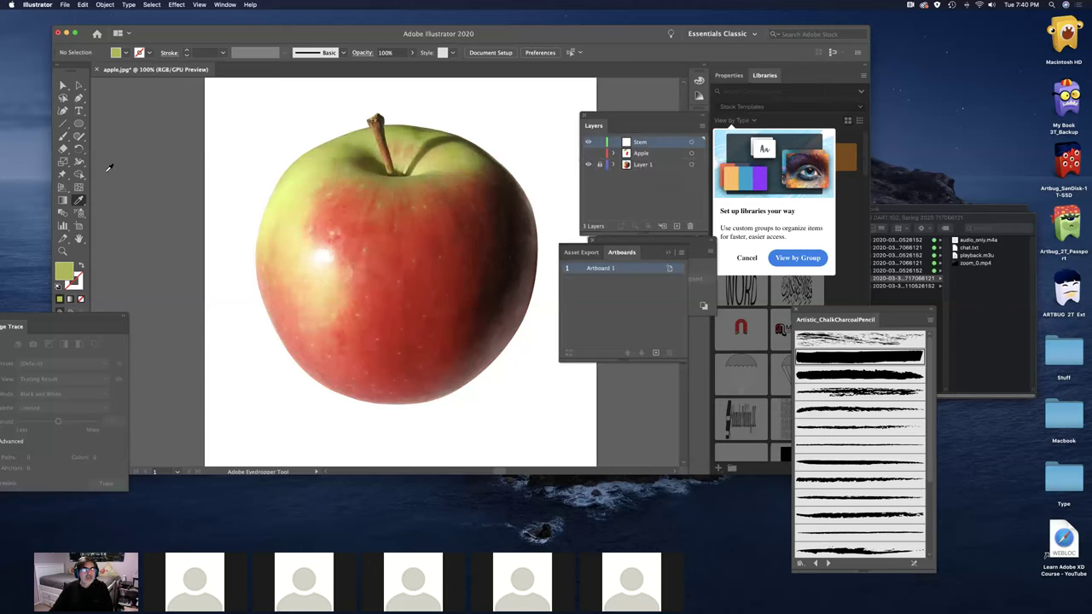
click(79, 98)
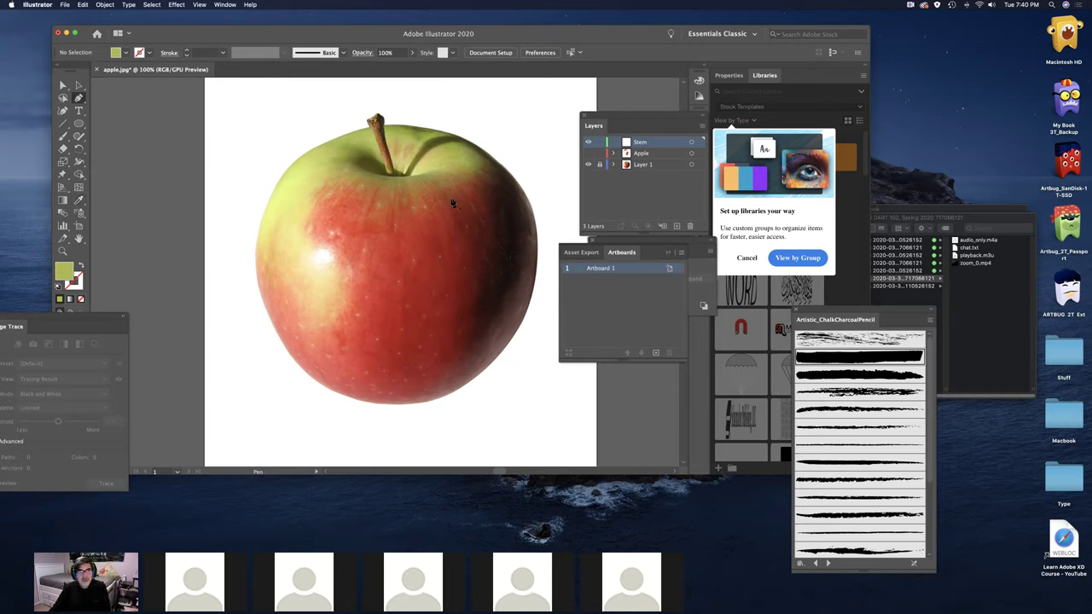
click(387, 172)
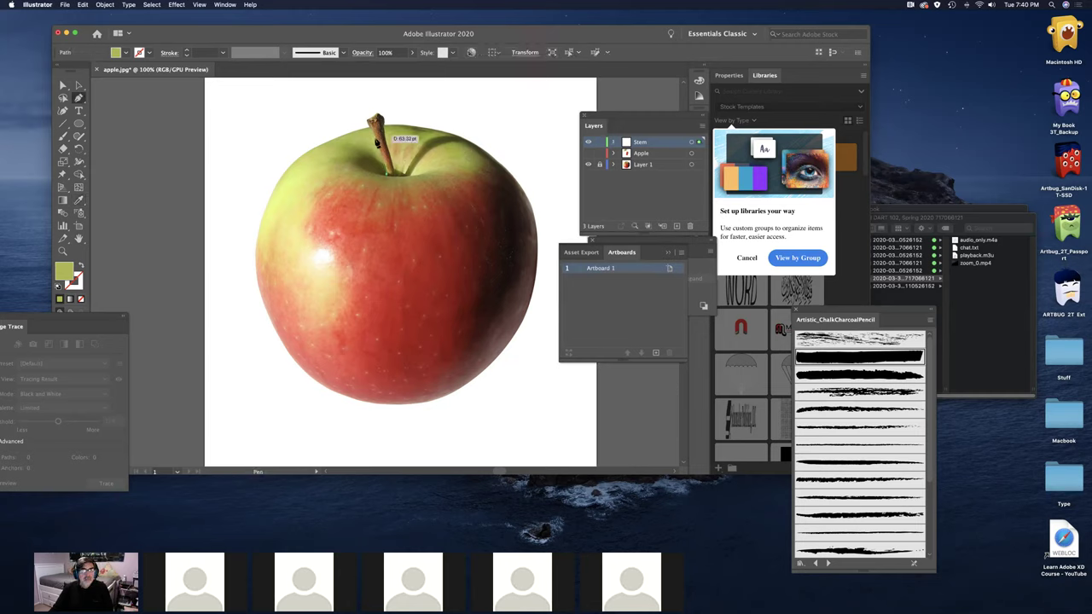
click(373, 129)
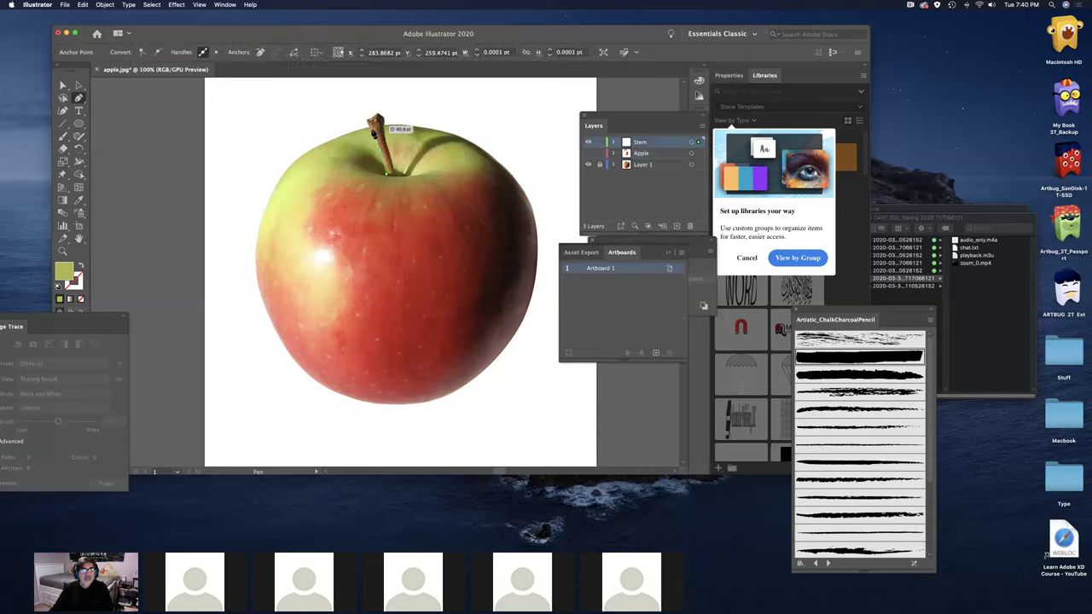
drag(369, 125, 385, 121)
click(385, 121)
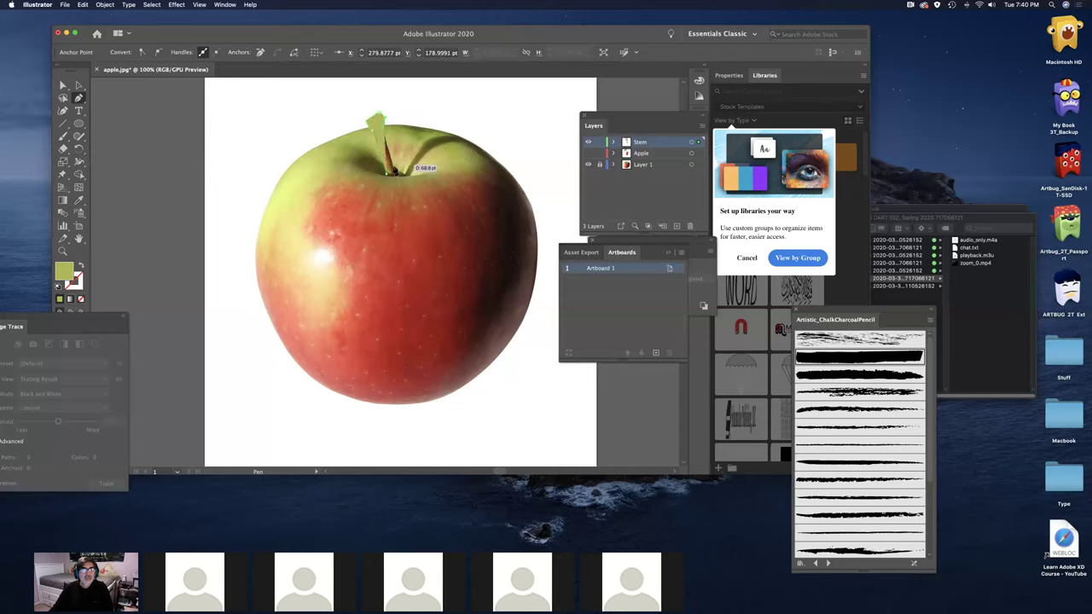
click(395, 175)
mouse_move(395, 175)
mouse_down()
mouse_move(398, 185)
mouse_move(385, 176)
mouse_up()
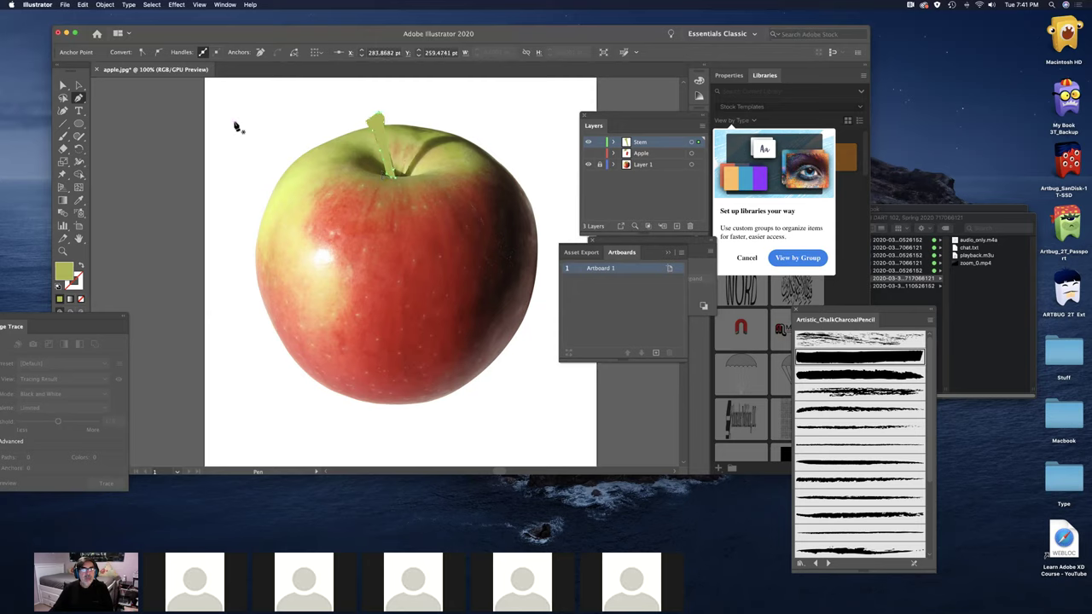
- Refine the upper end of the traced stem shape by adjusting the path at its top anchor point
key(a)
key(super+equal)
key(super+equal)
key(super+equal)
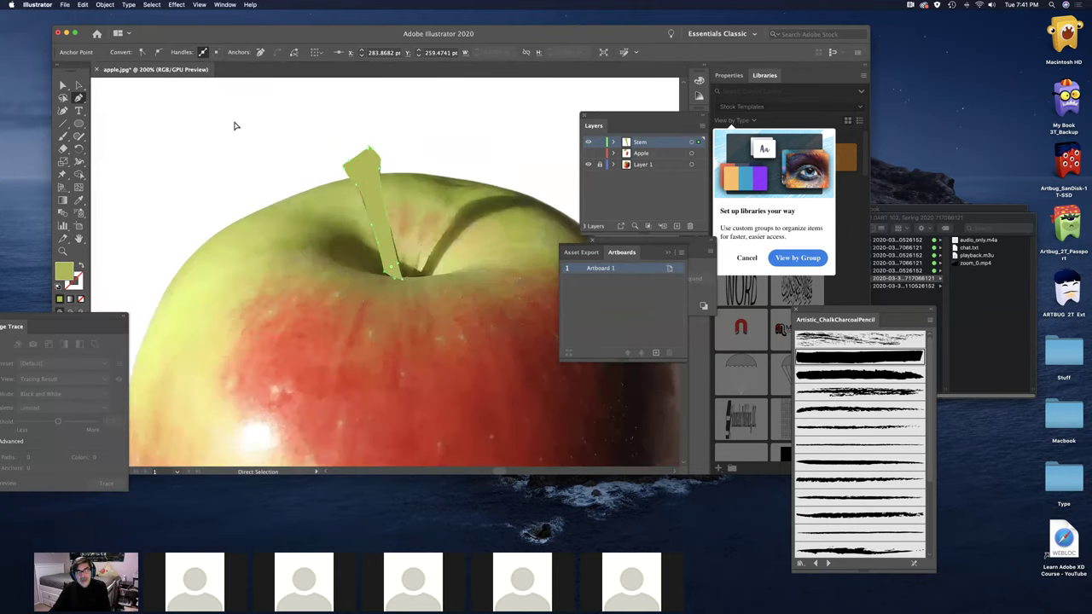
drag(364, 136, 376, 254)
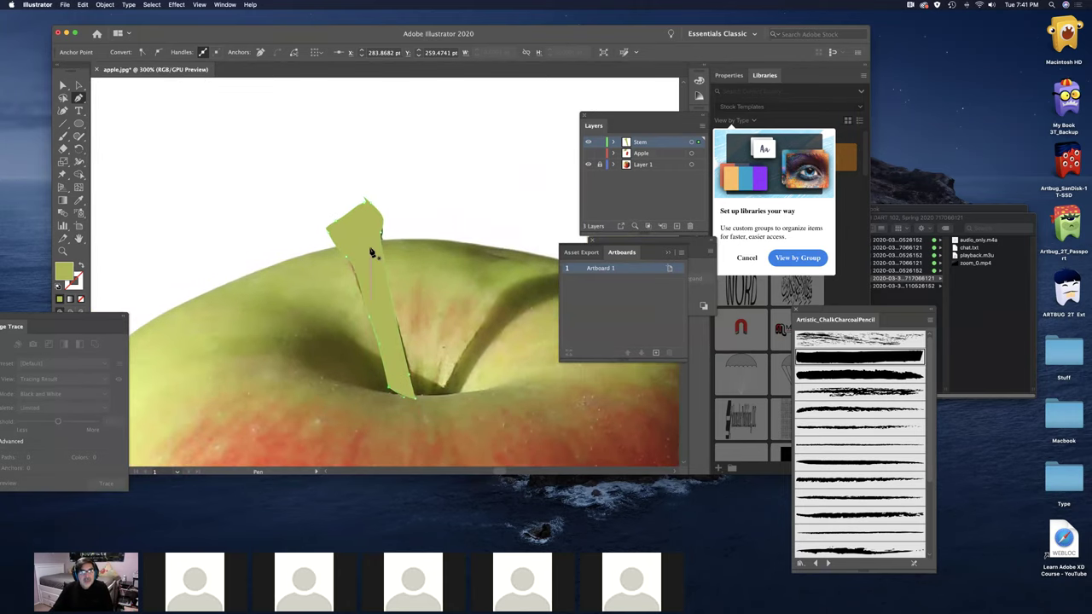
click(367, 202)
drag(359, 192, 405, 214)
key(p)
- Convert the stem shape to a gradient mesh with 5 rows and 4 columns
click(104, 5)
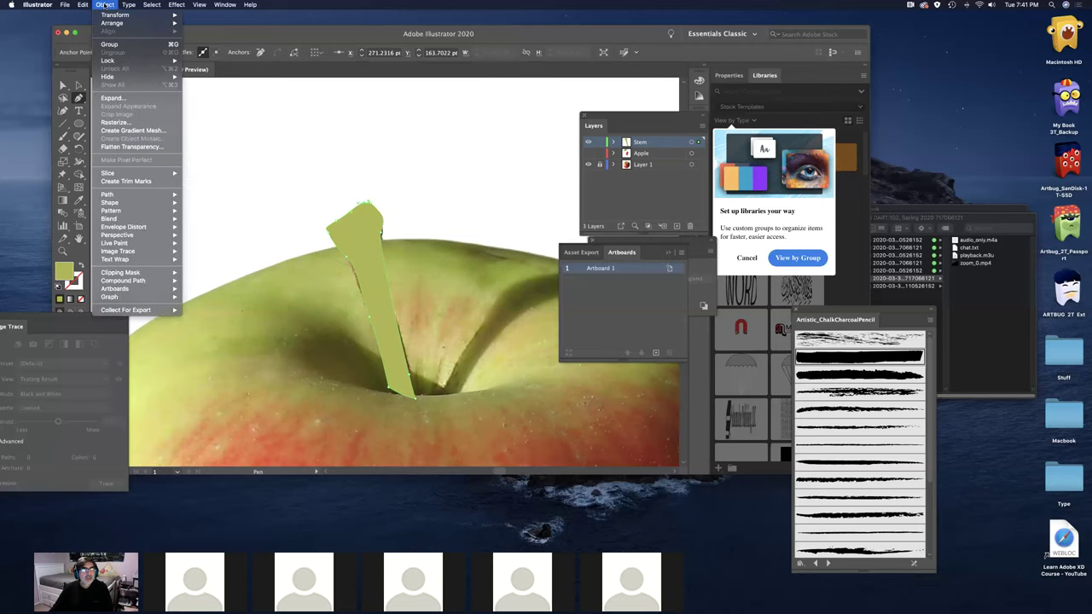
click(151, 132)
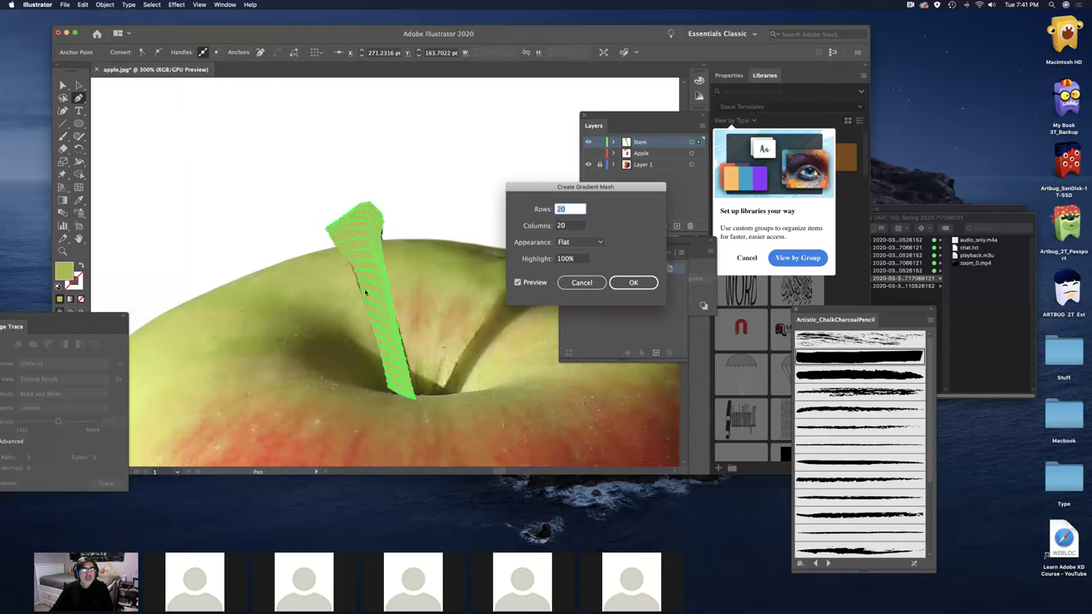
double_click(570, 209)
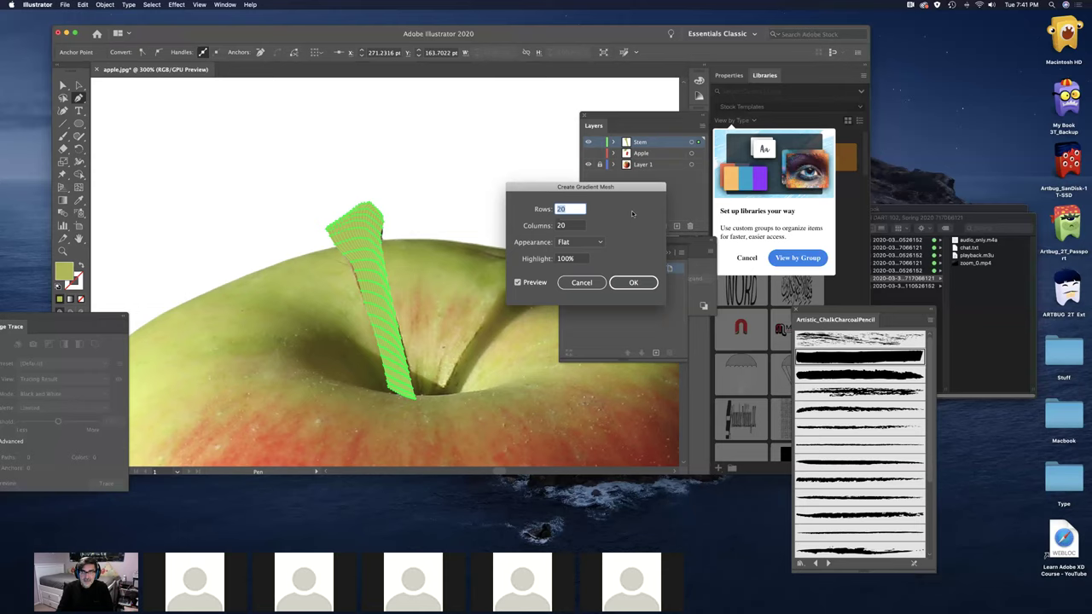
text(5)
key(Tab)
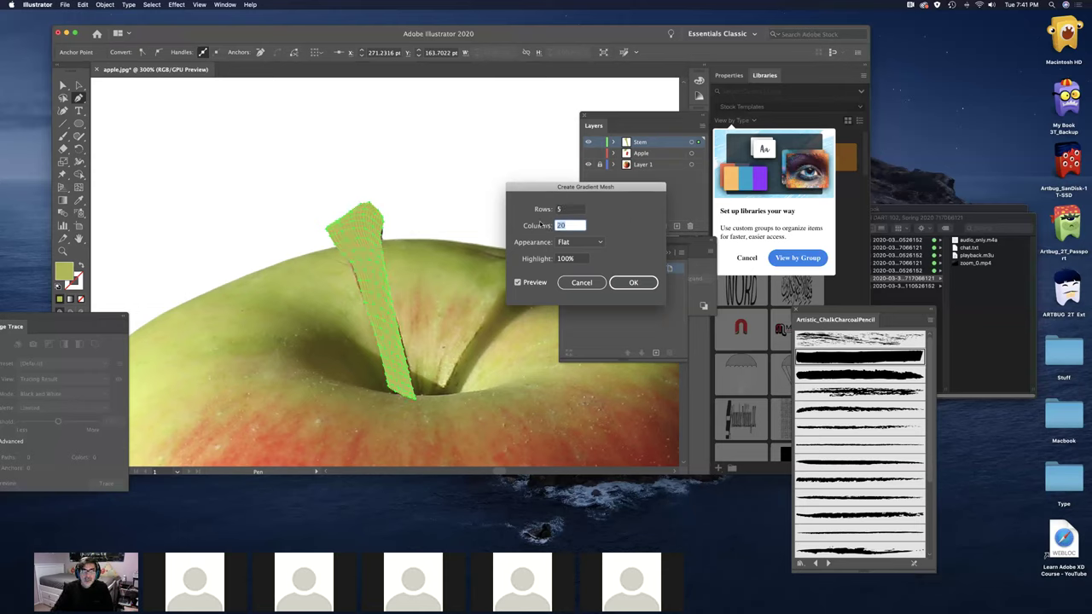
text(4)
click(640, 288)
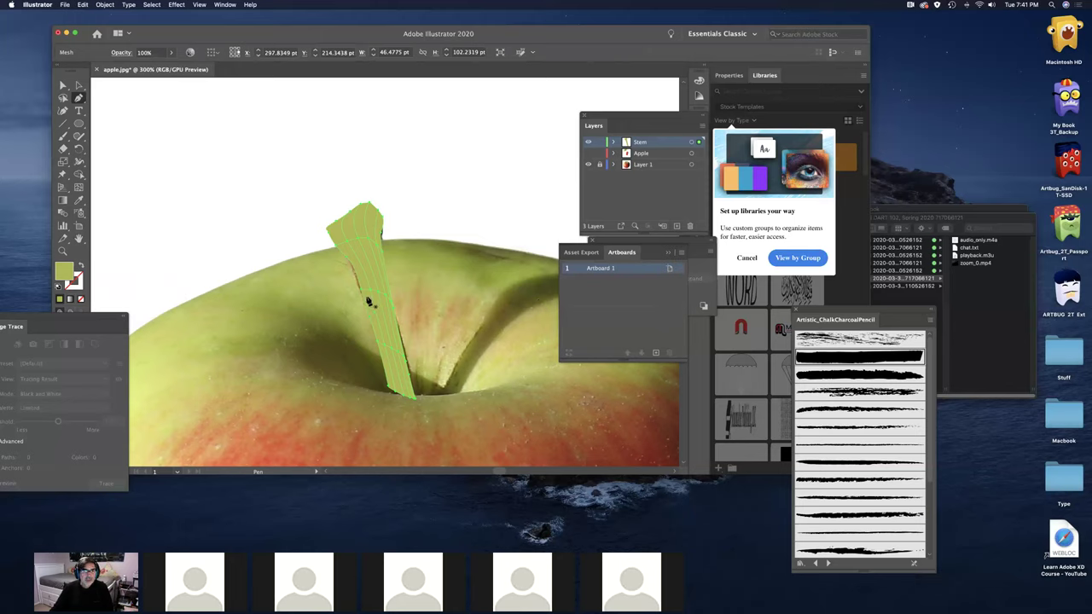
- Show the Stem layer in Outline mode and color the mesh point at the neck's left edge with the photo's brown
key(a)
key(super+y)
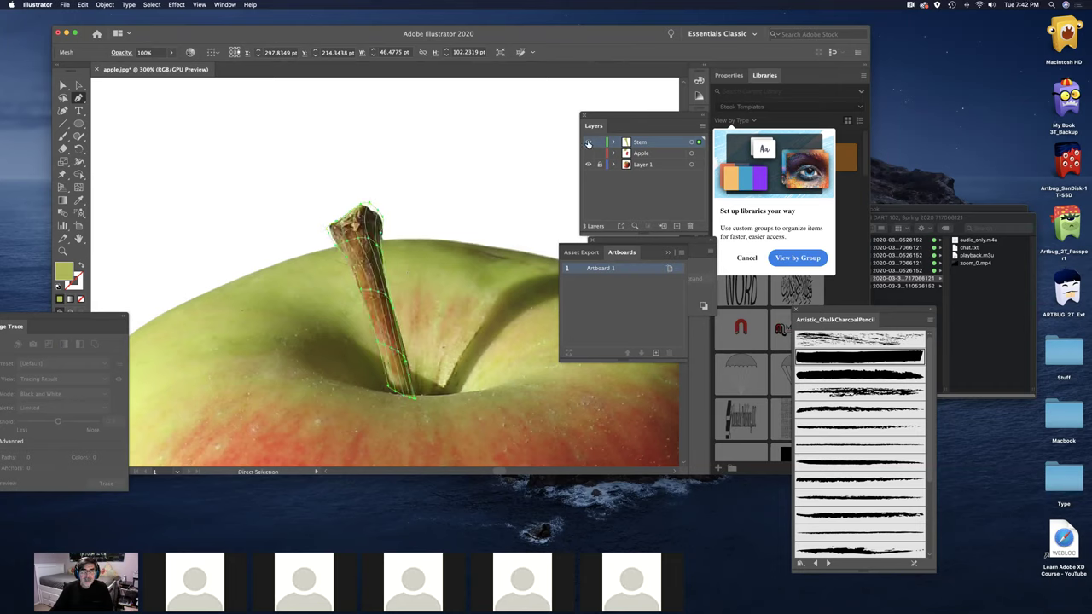
key(p)
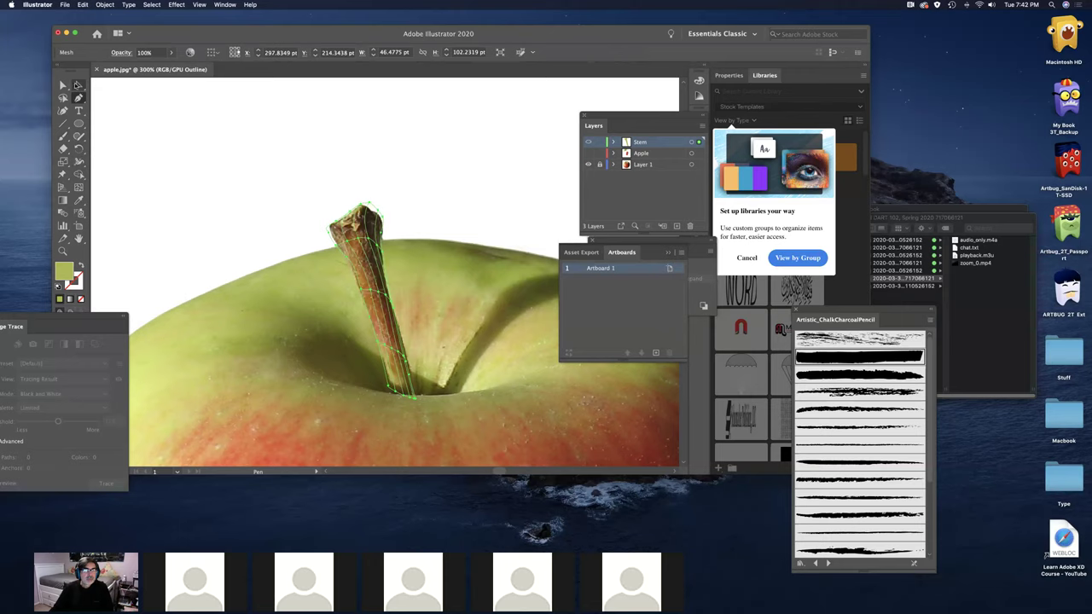
click(70, 86)
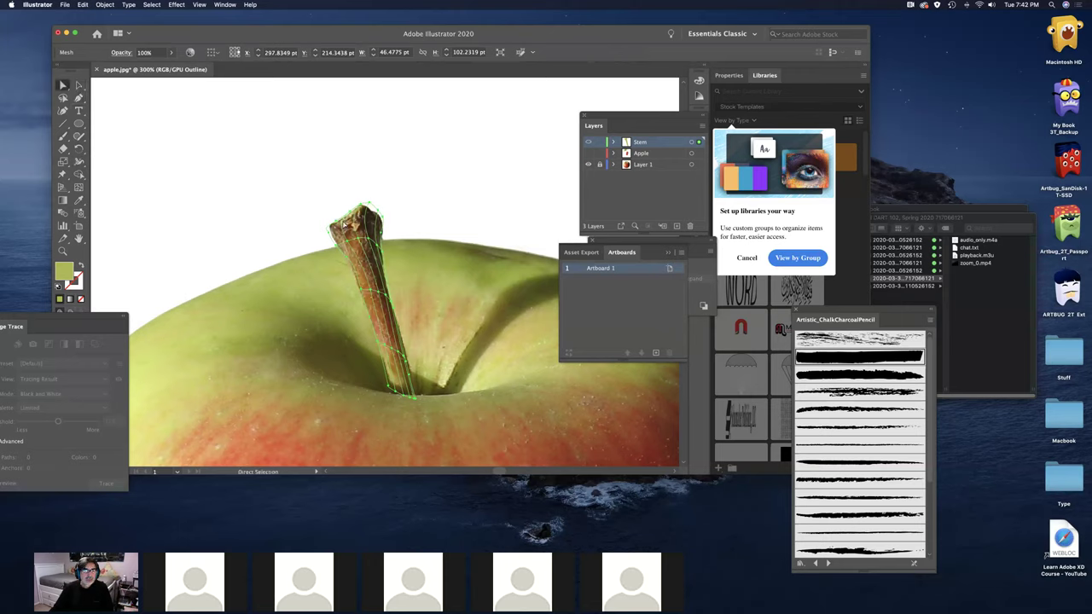
click(346, 247)
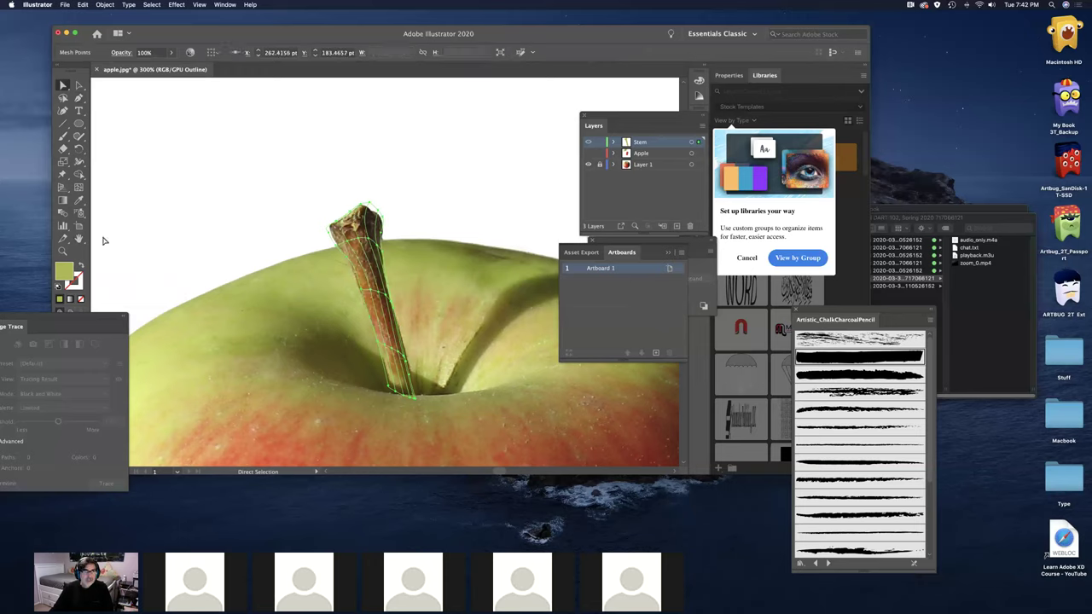
click(78, 201)
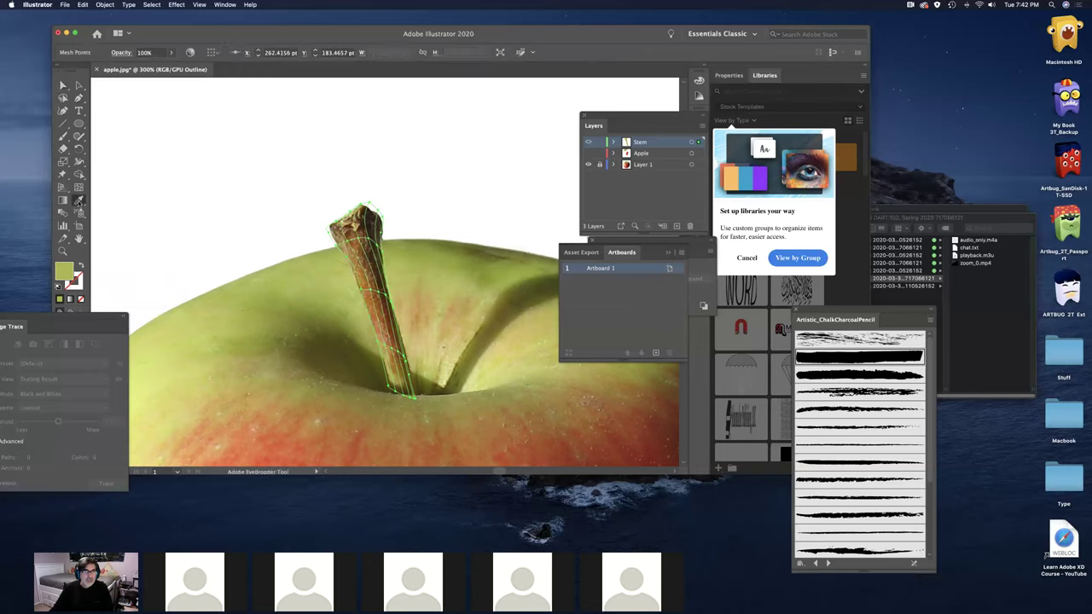
click(354, 237)
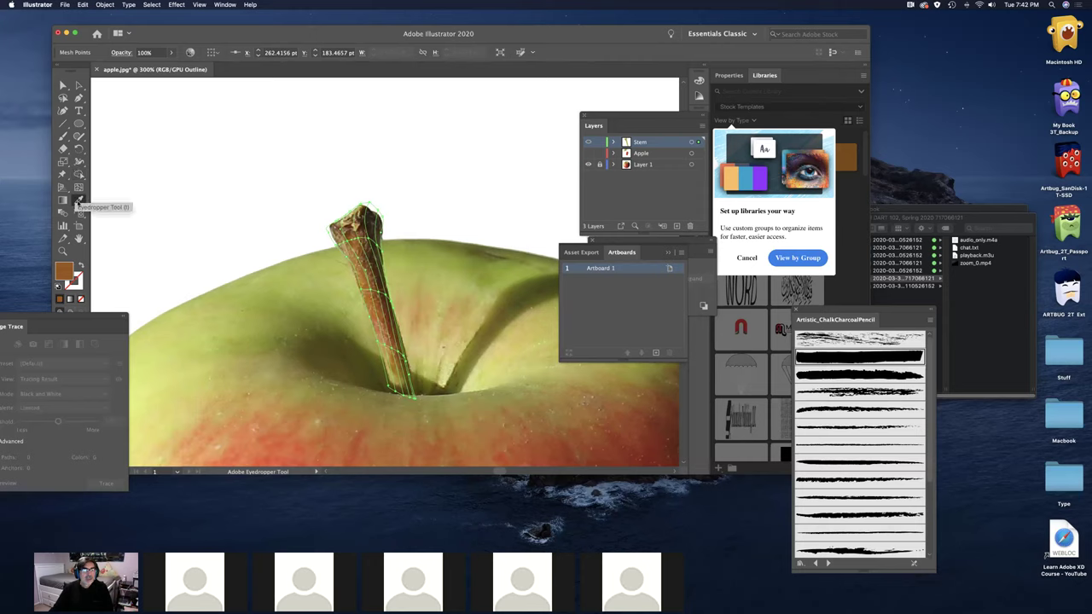
- Color the mesh points across the stem's neck, moving toward its right edge, with browns sampled from the photo
key(a)
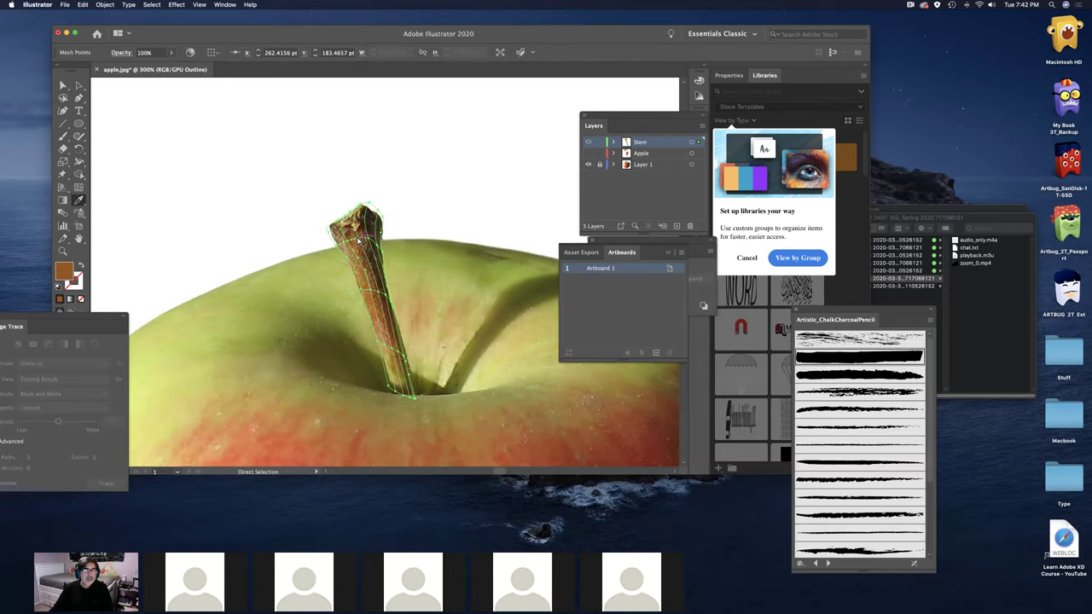
click(357, 243)
key(i)
click(360, 237)
key(a)
key(super+shift+a)
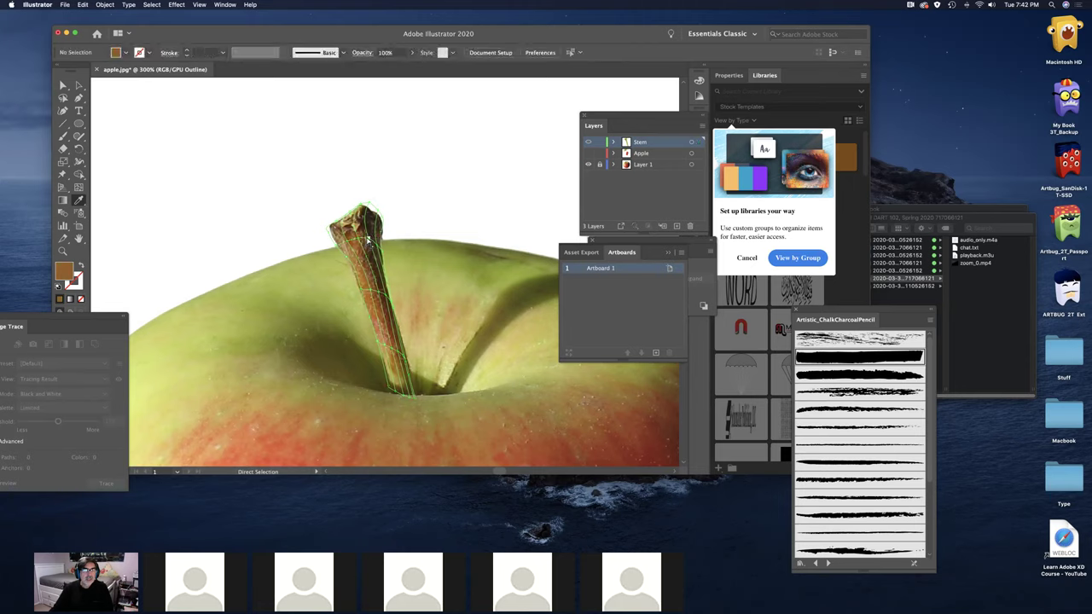
key(i)
key(a)
click(369, 242)
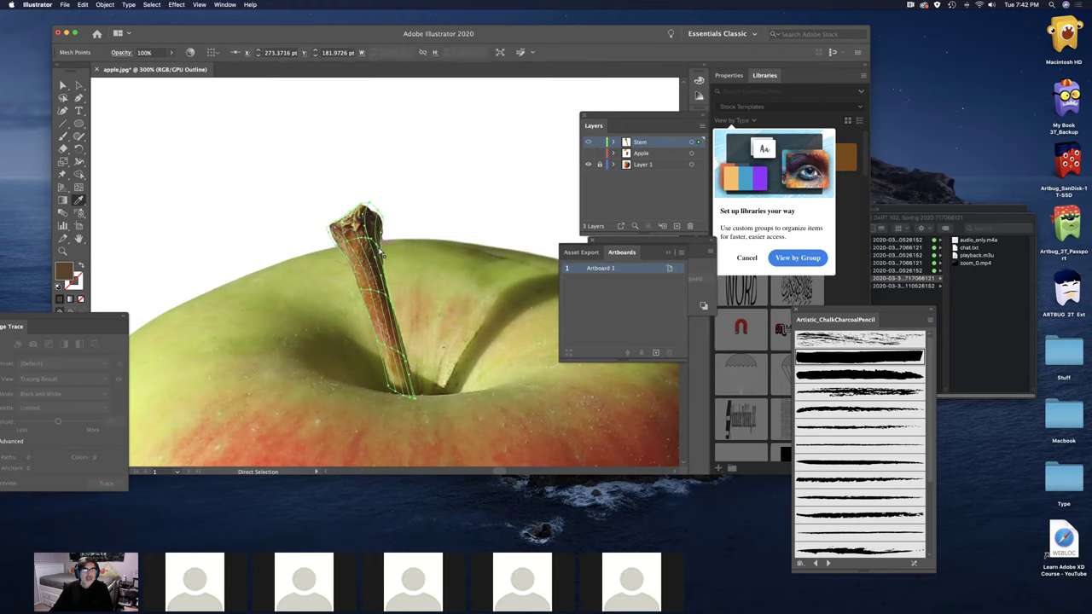
- Color the mesh points at the upper-right corner of the stem's tip with a dark brown from the photo
click(381, 208)
key(i)
click(380, 208)
key(a)
click(371, 204)
key(i)
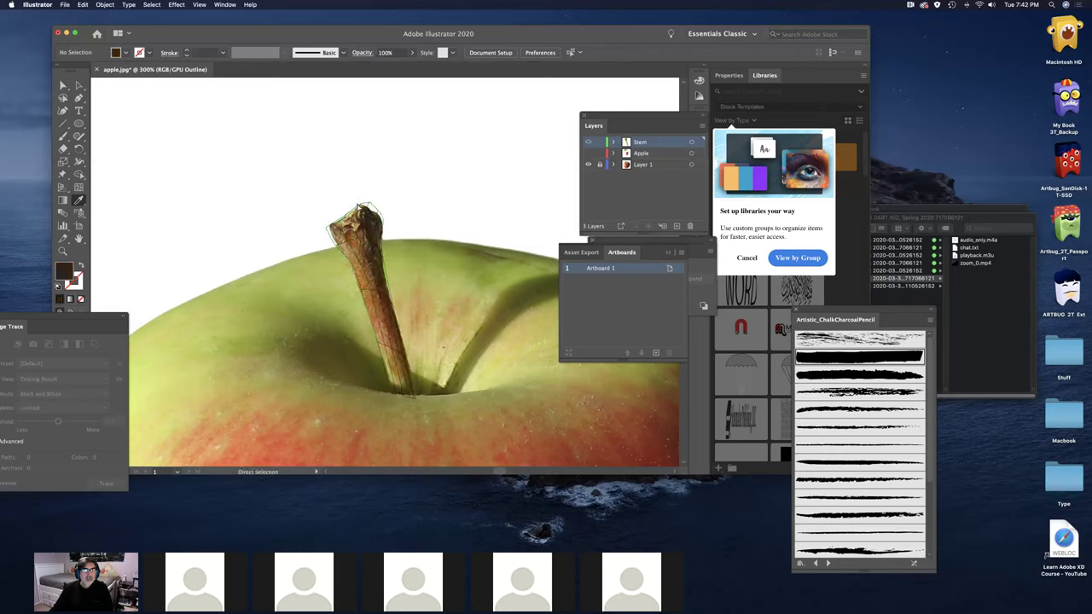
- Color the mesh points along the stem's top edge toward its left corner with olive and reddish browns from the photo
super+click(366, 205)
drag(366, 206, 355, 212)
click(352, 213)
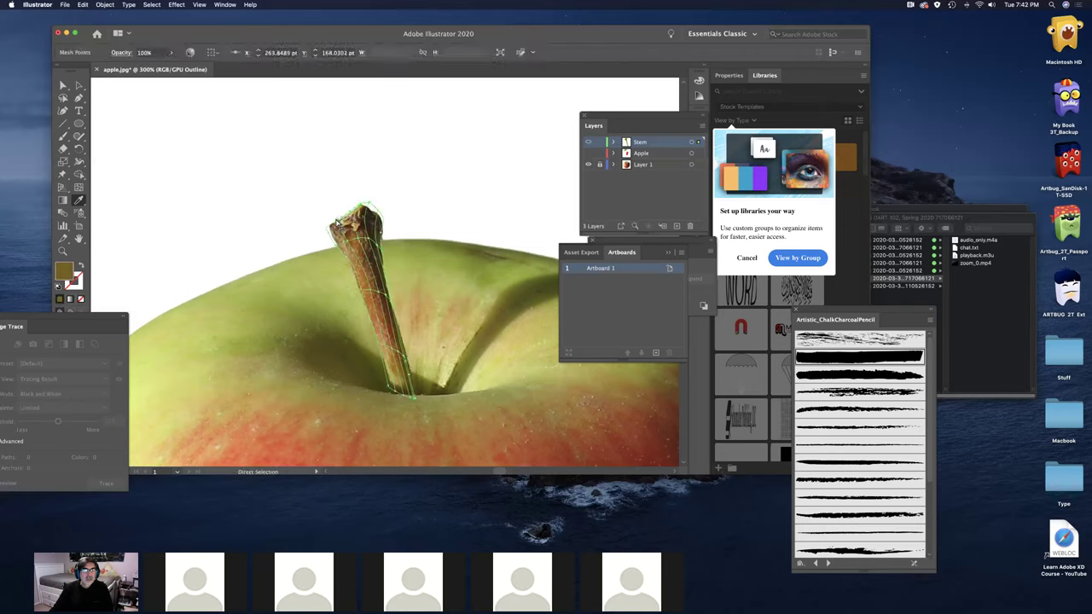
key(super+shift+a)
super+click(345, 222)
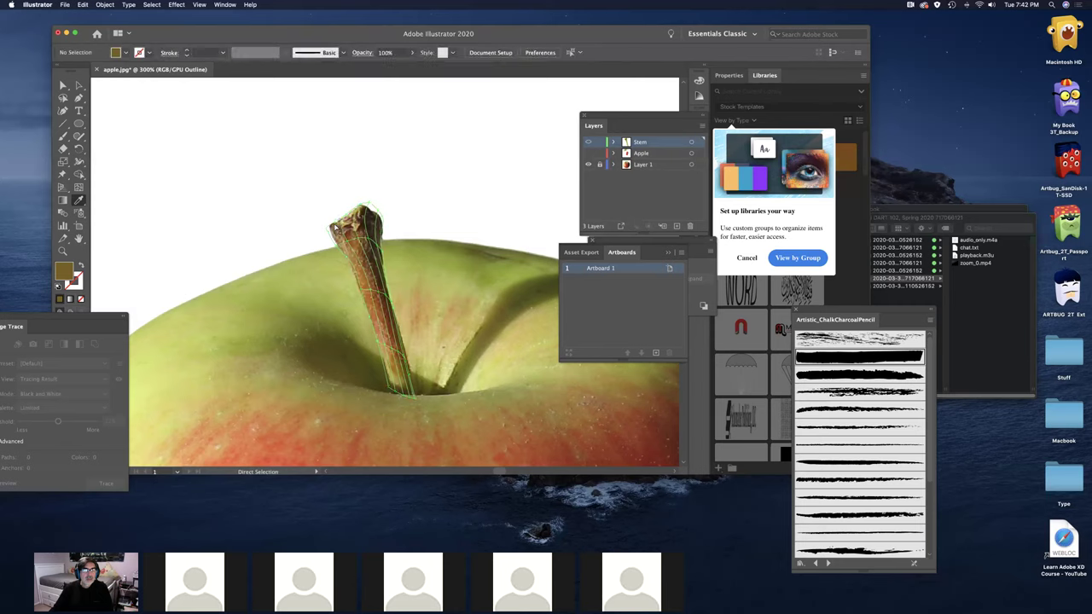
super+click(340, 223)
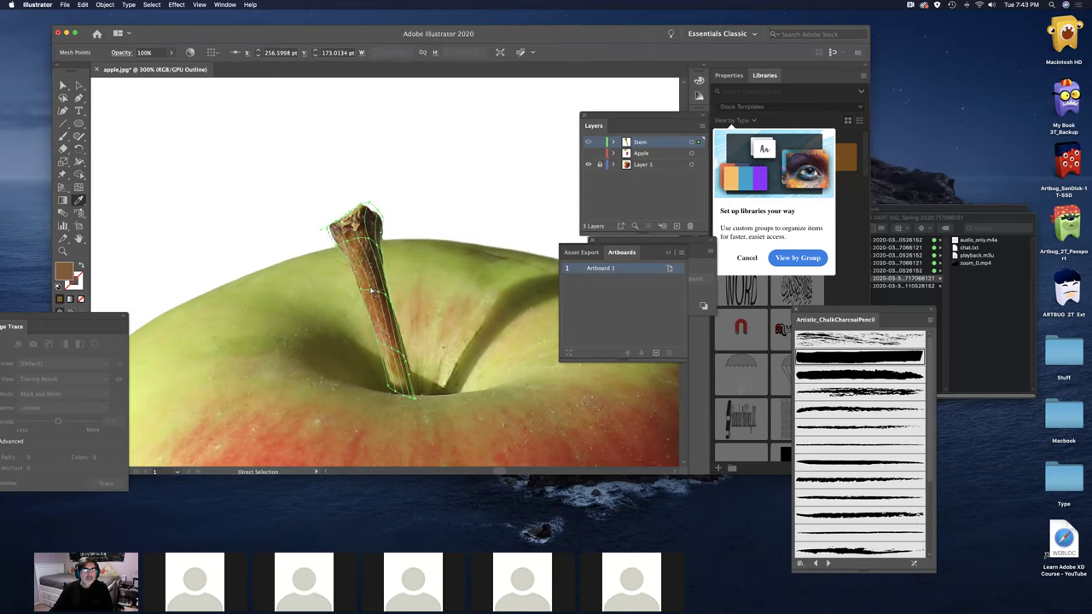
- Color the row of mesh points across the middle of the stem, from left to right, with sampled browns
click(365, 289)
super+click(367, 279)
super+click(338, 249)
super+click(373, 289)
click(388, 298)
click(384, 281)
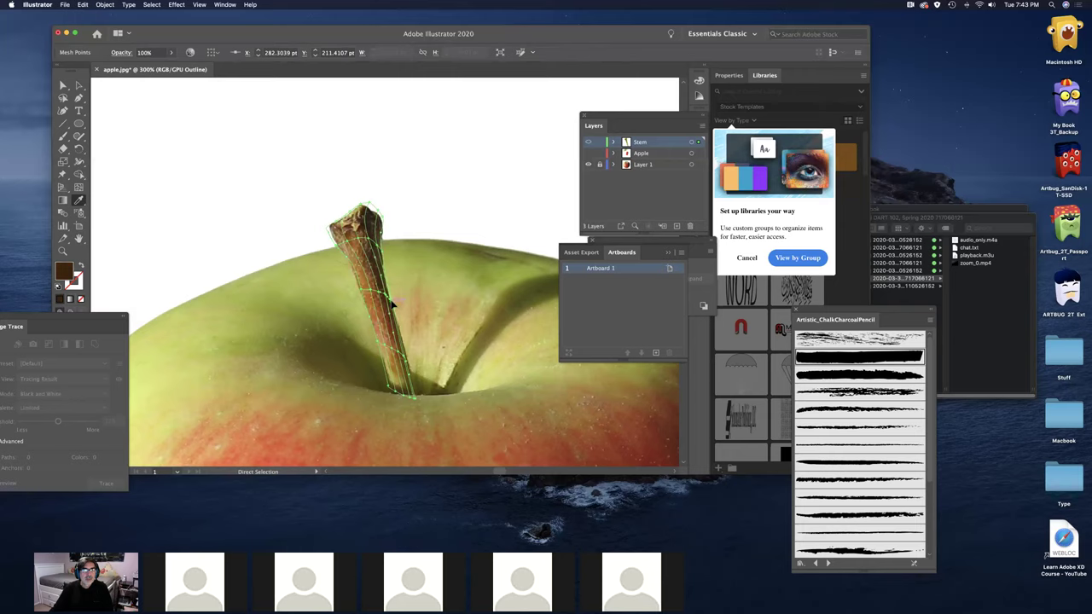
super+click(388, 295)
click(392, 287)
key(super)
- Check the Stem layer in Preview, return it to Outline, and color the mesh point on the tip's right edge dark brown
super+click(589, 143)
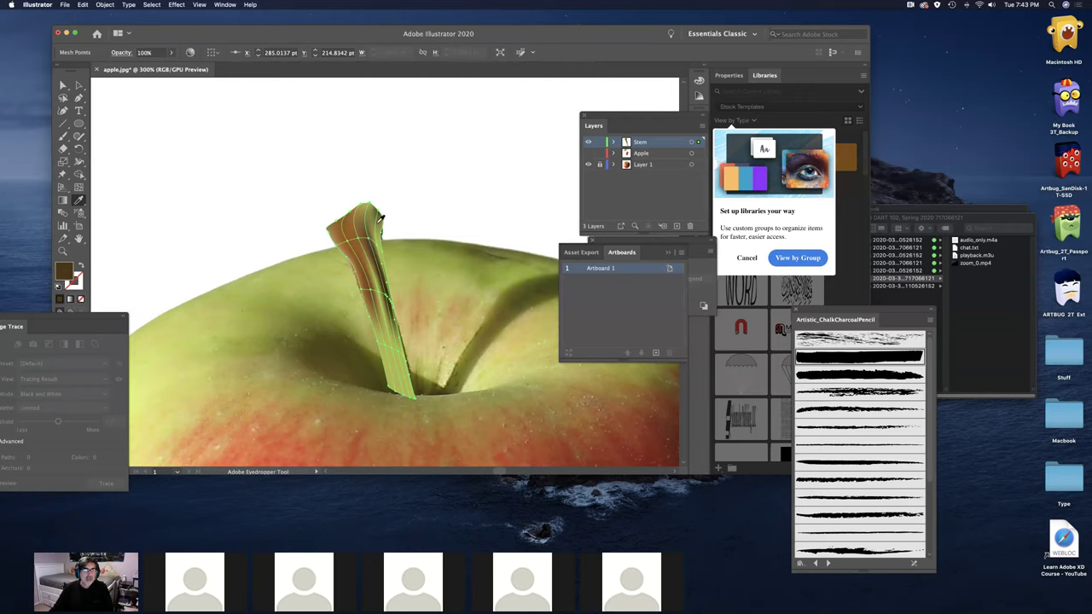
key(super)
click(370, 206)
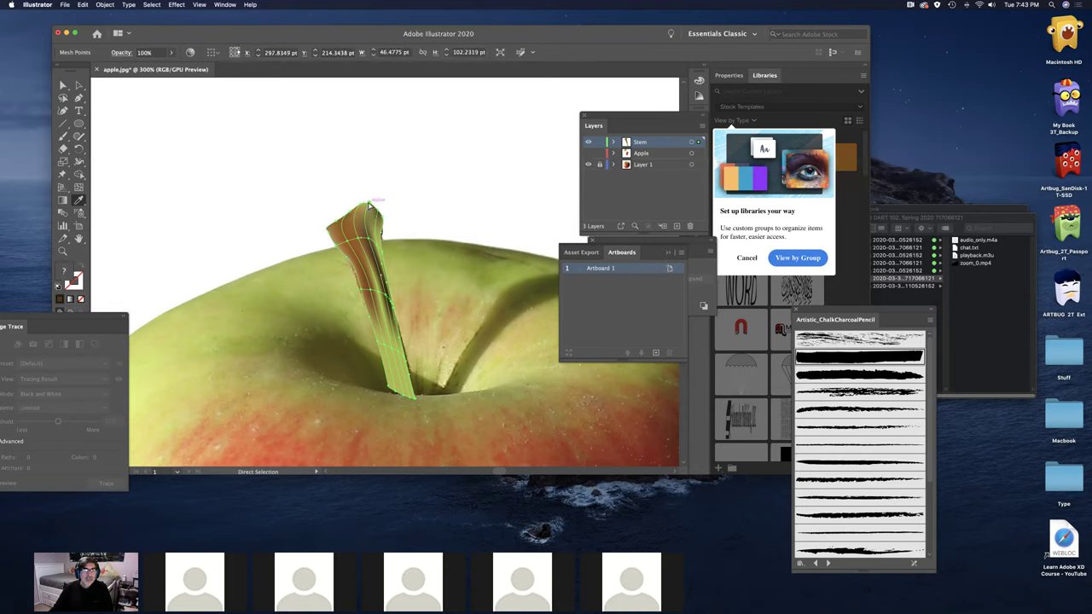
click(370, 205)
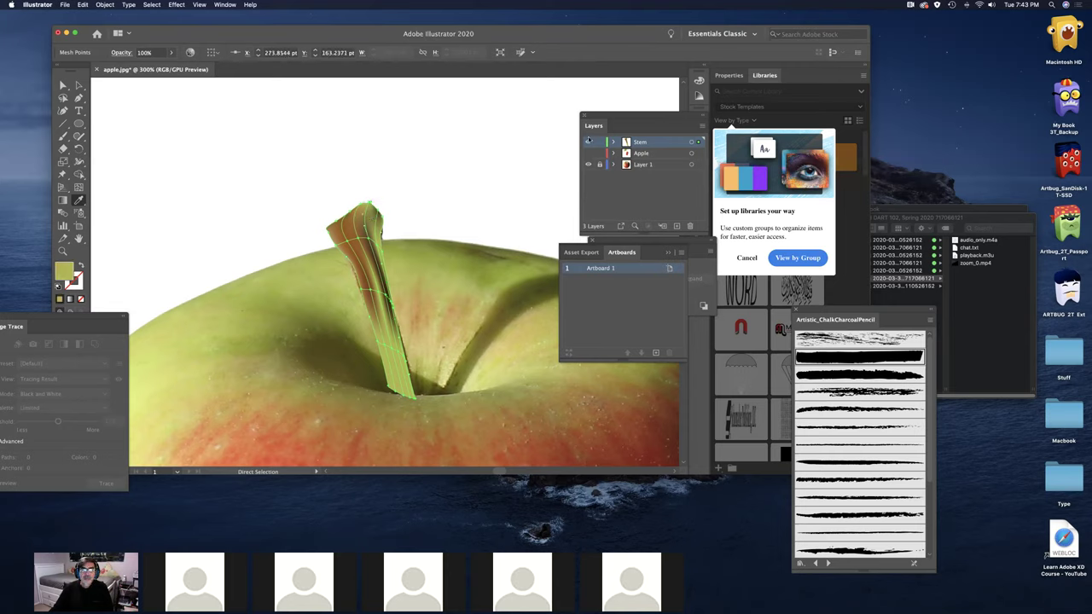
super+click(588, 143)
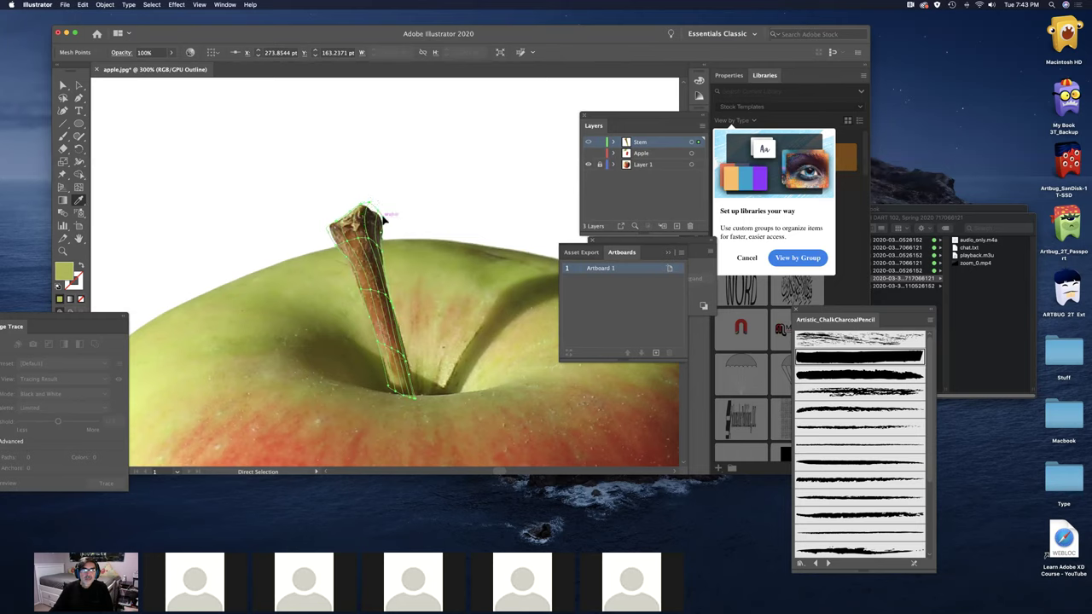
click(384, 218)
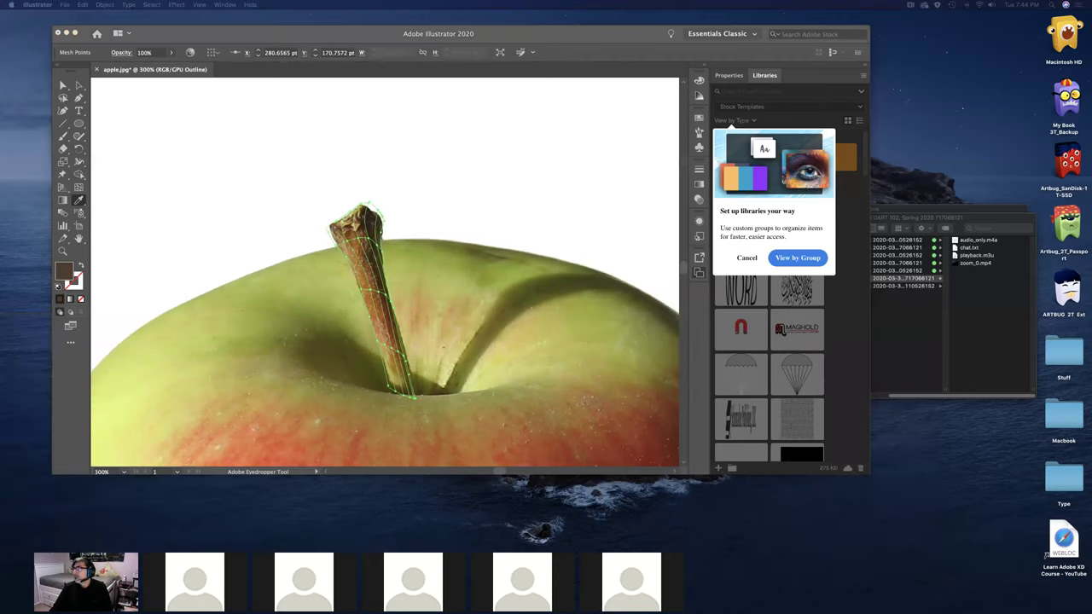
- Switch to the Chrome window with the jam labels image search and enlarge it to view more label examples
drag(1091, 170, 730, 54)
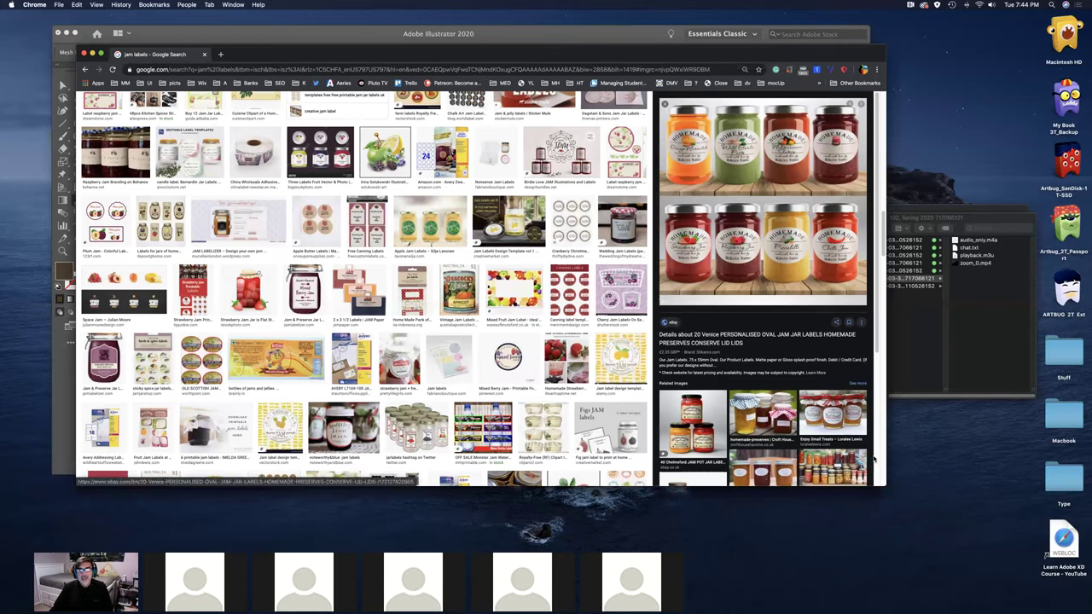
drag(882, 483, 906, 603)
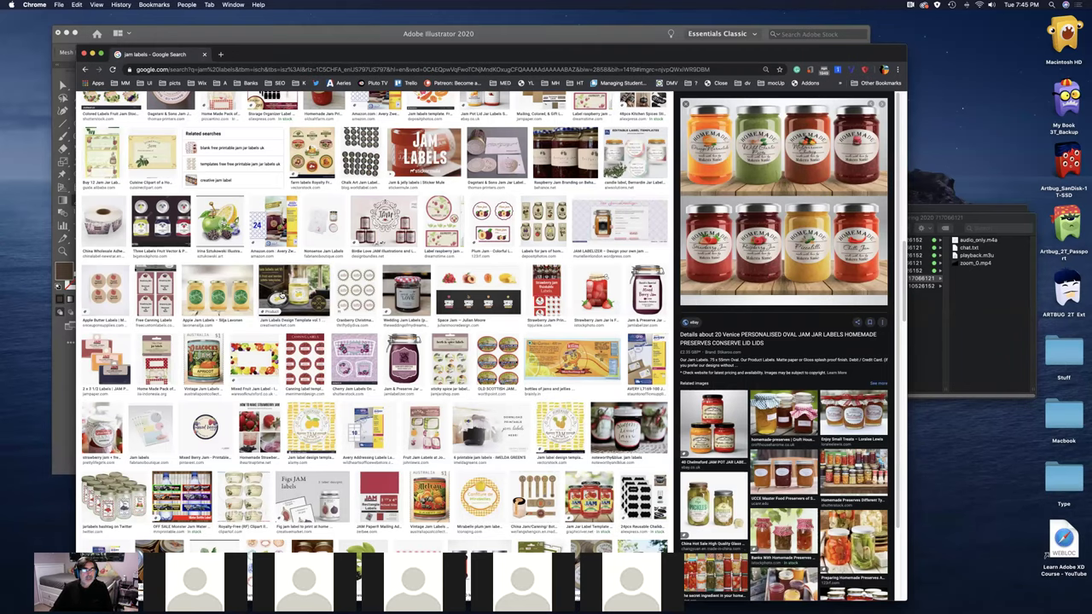
- Browse further through the jam labels results and preview the round yellow peaches sticker and the vintage Australian jam labels
scroll(275, 291, down, 5)
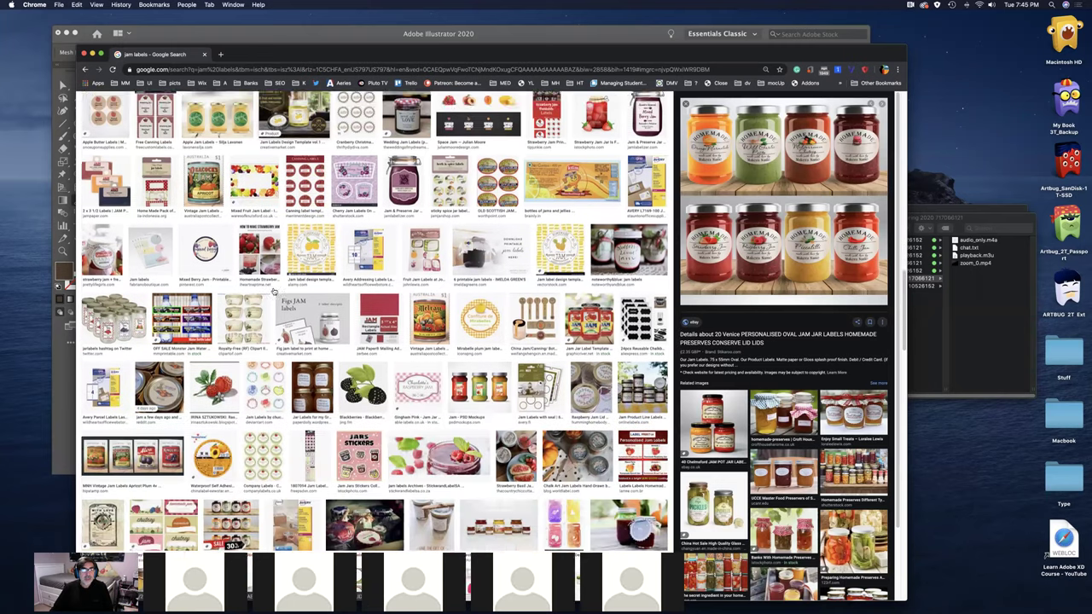
scroll(278, 291, down, 2)
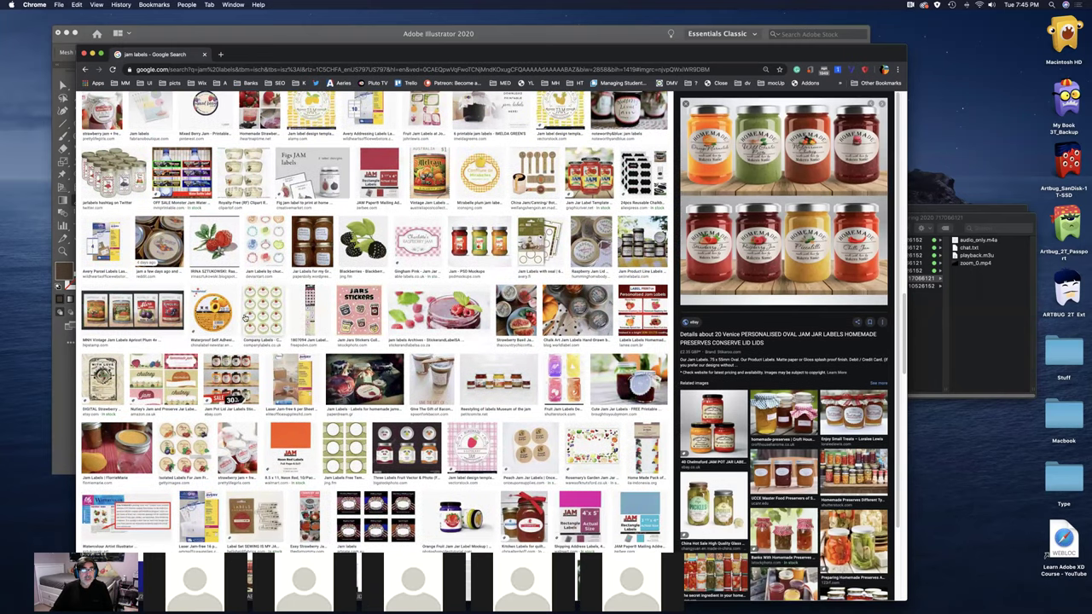
click(218, 320)
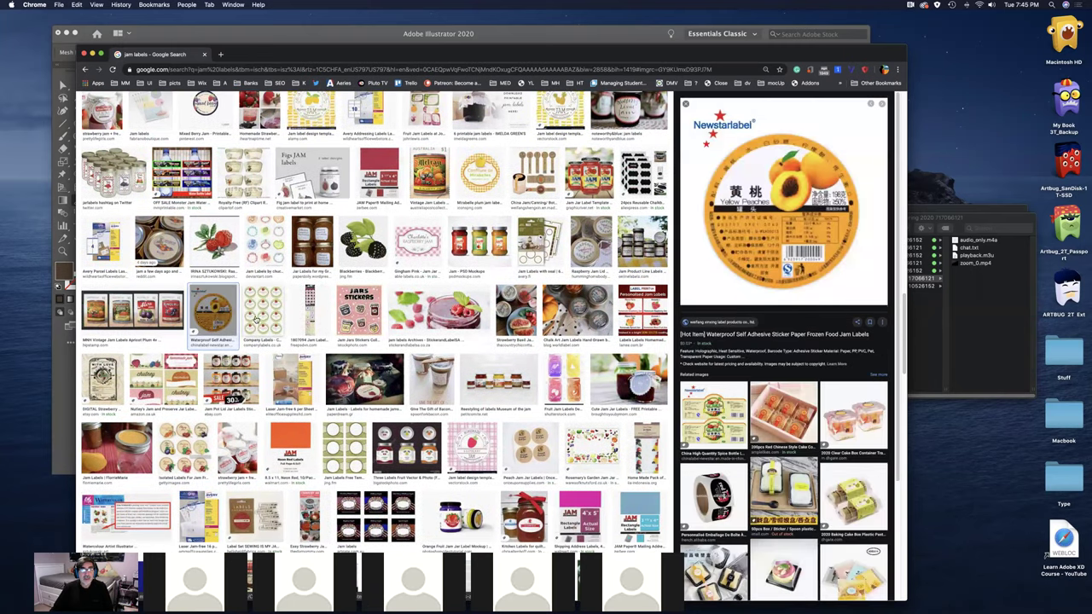
click(164, 317)
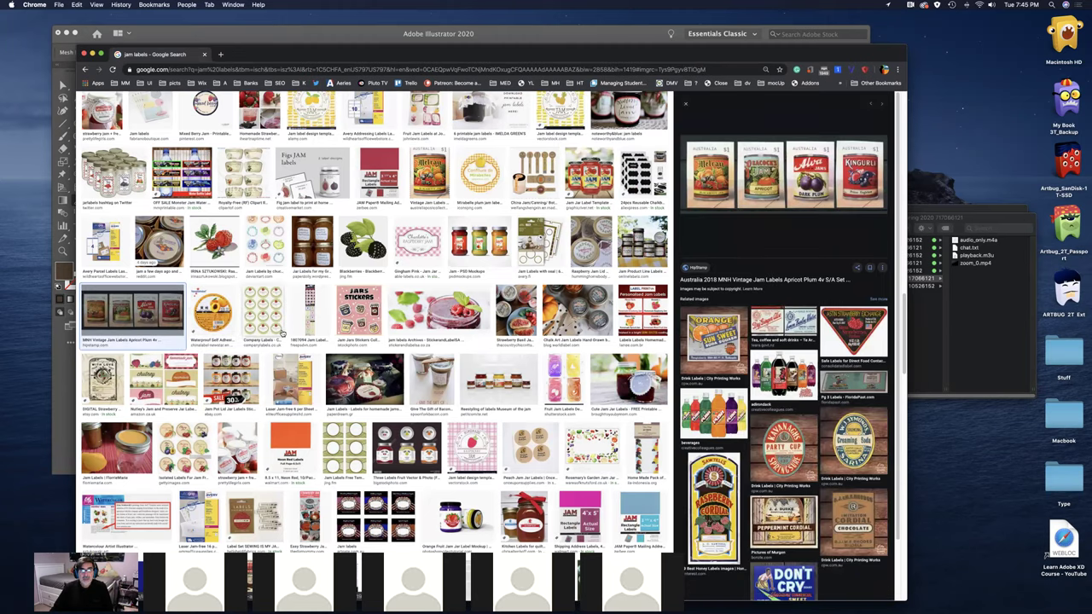
- Browse more jam label results and preview the round Confiture d'Abricots sticker and the mixed berry jam jar
scroll(248, 403, down, 5)
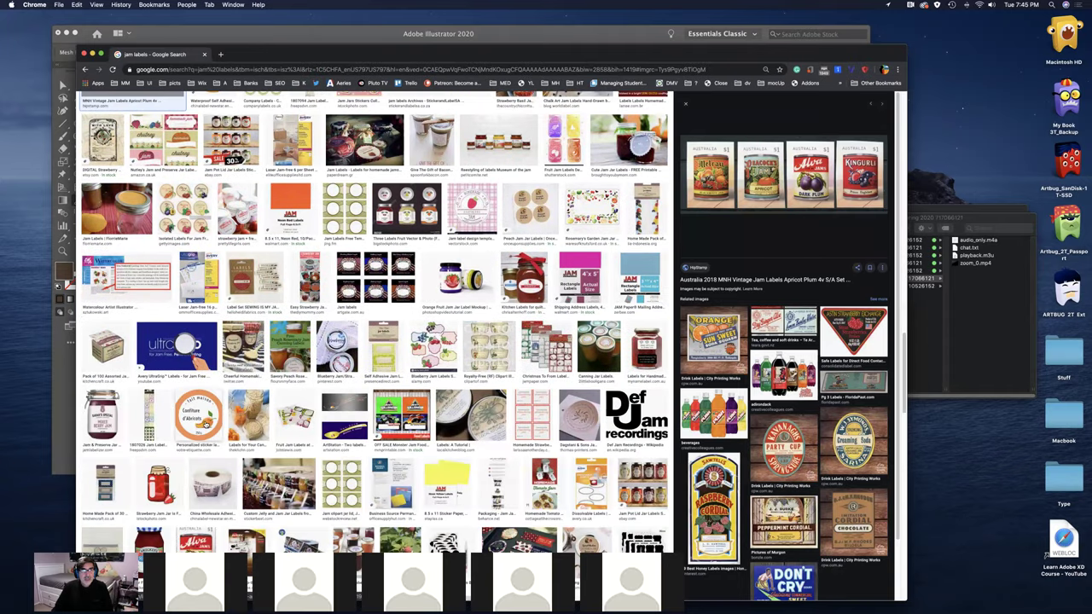
click(206, 424)
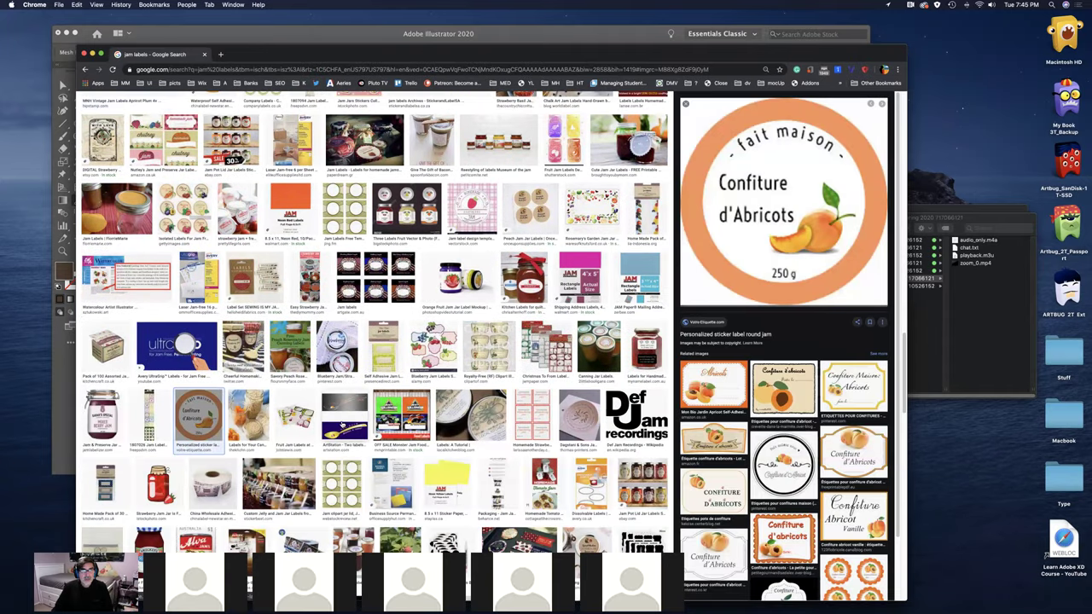
scroll(162, 376, down, 3)
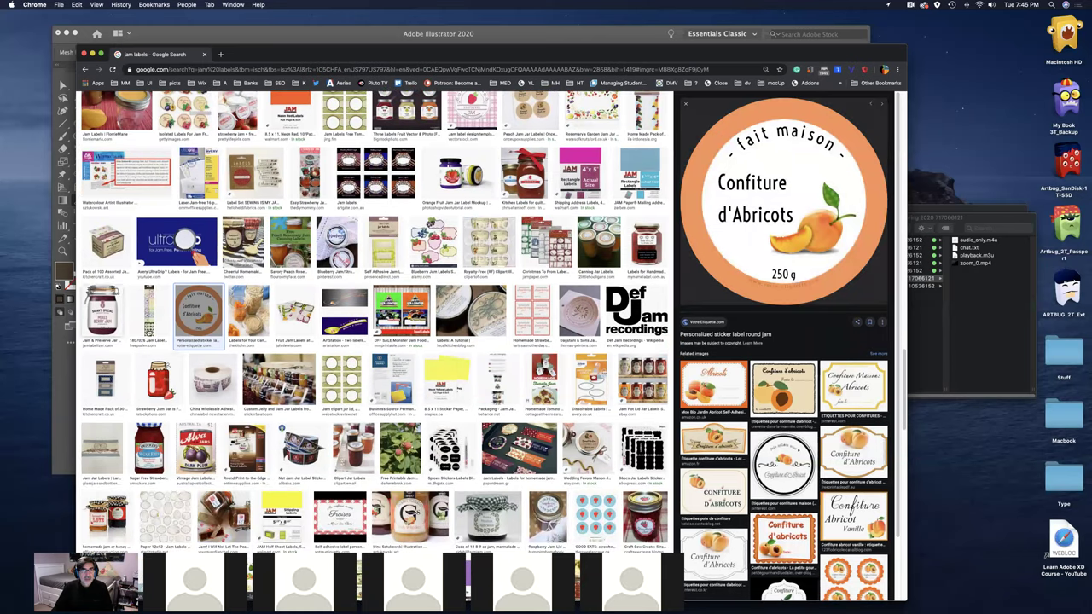
click(104, 318)
- Continue through the results and preview the scalloped Strawberry Jam jar label and the Raspberry Jam canning jar labels
scroll(320, 395, down, 1)
scroll(321, 394, down, 7)
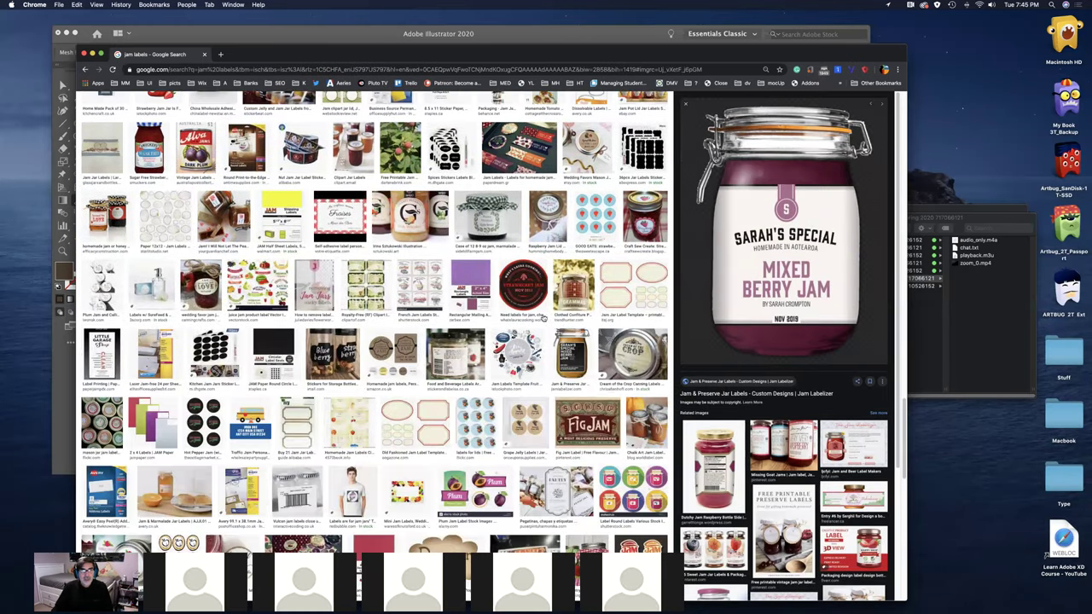
click(642, 223)
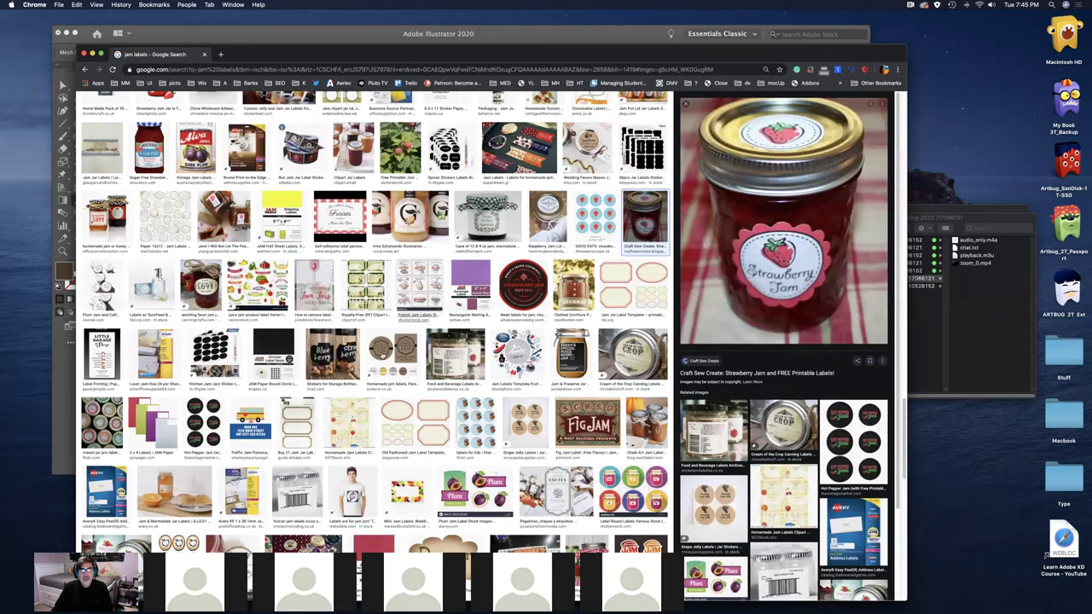
scroll(354, 360, down, 1)
scroll(353, 359, down, 4)
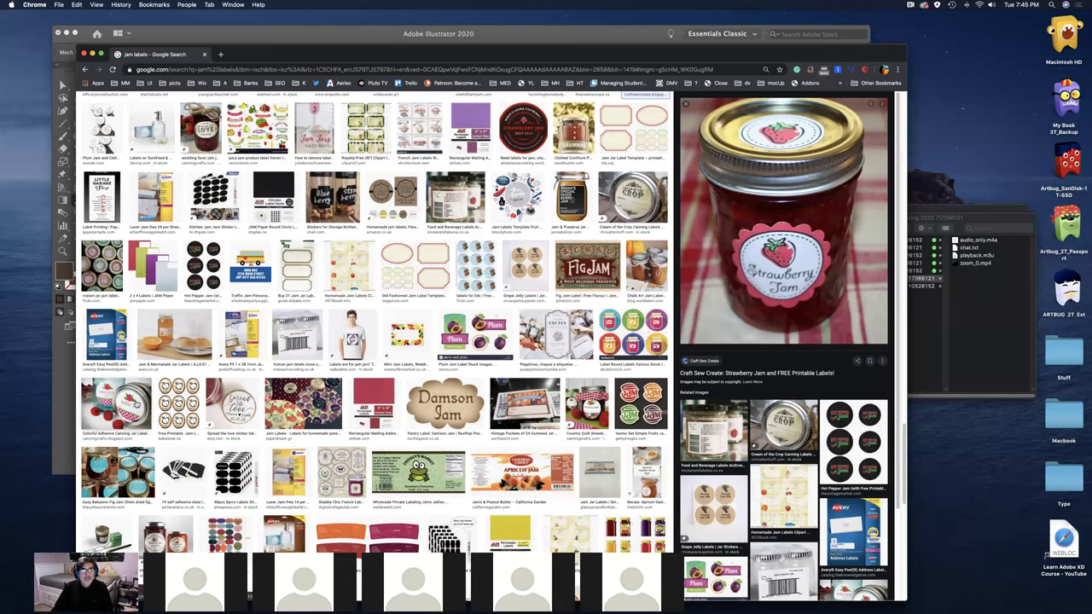
click(134, 404)
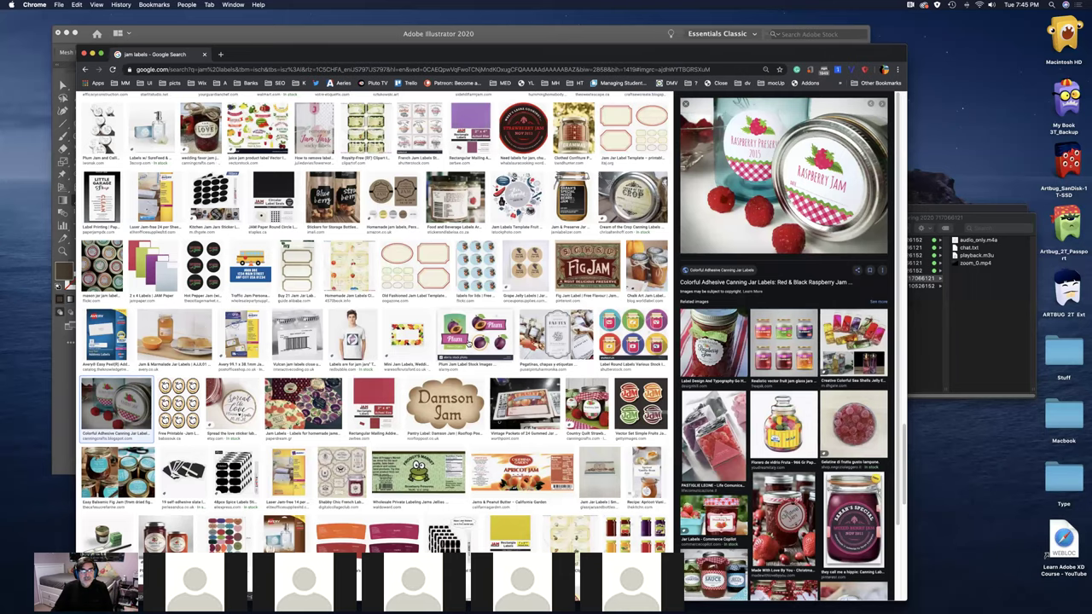
- Look through more label results, and preview the related mixed berry jar and Homemade Raspberry Jam images
scroll(467, 343, down, 3)
scroll(468, 344, down, 5)
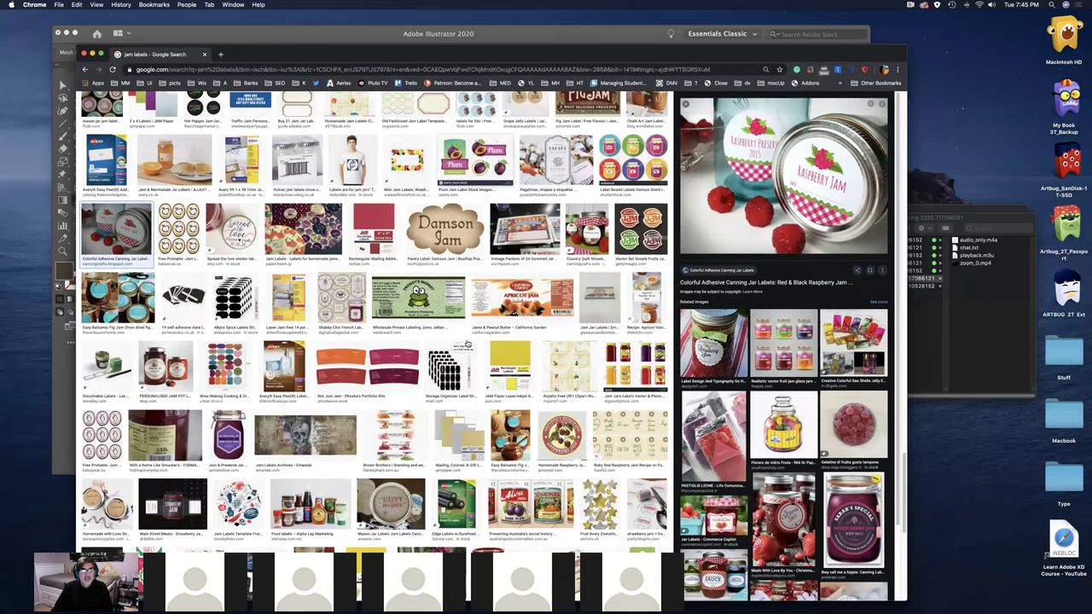
scroll(401, 362, down, 3)
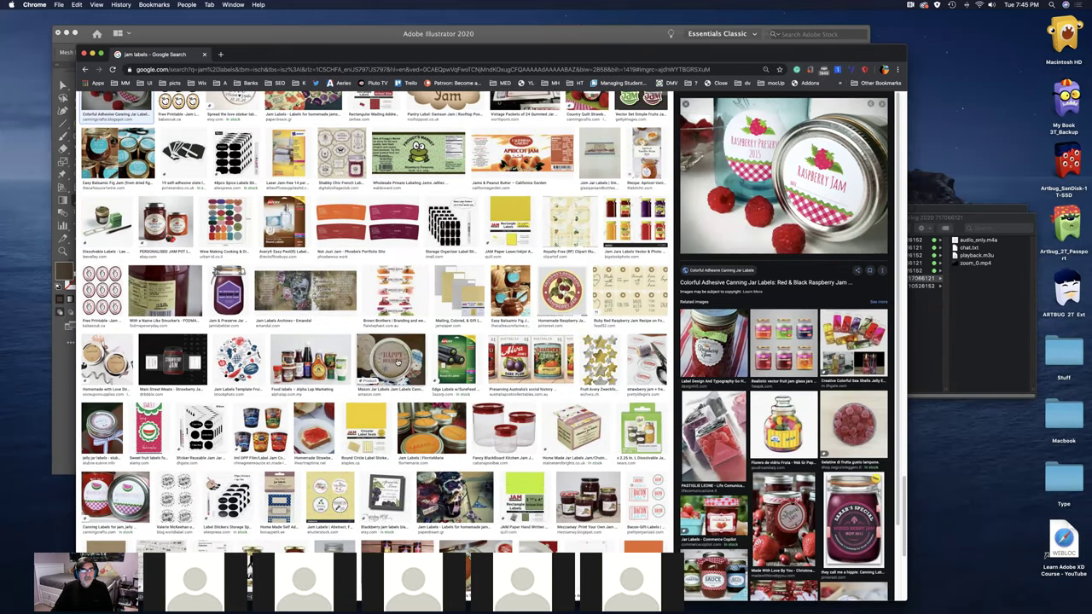
scroll(343, 357, down, 4)
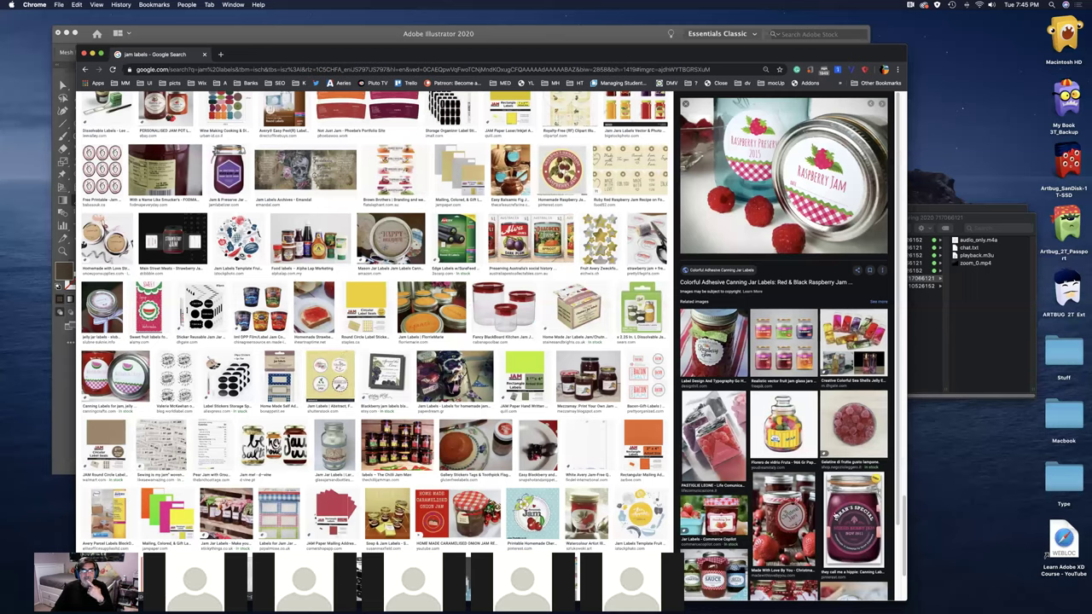
click(854, 518)
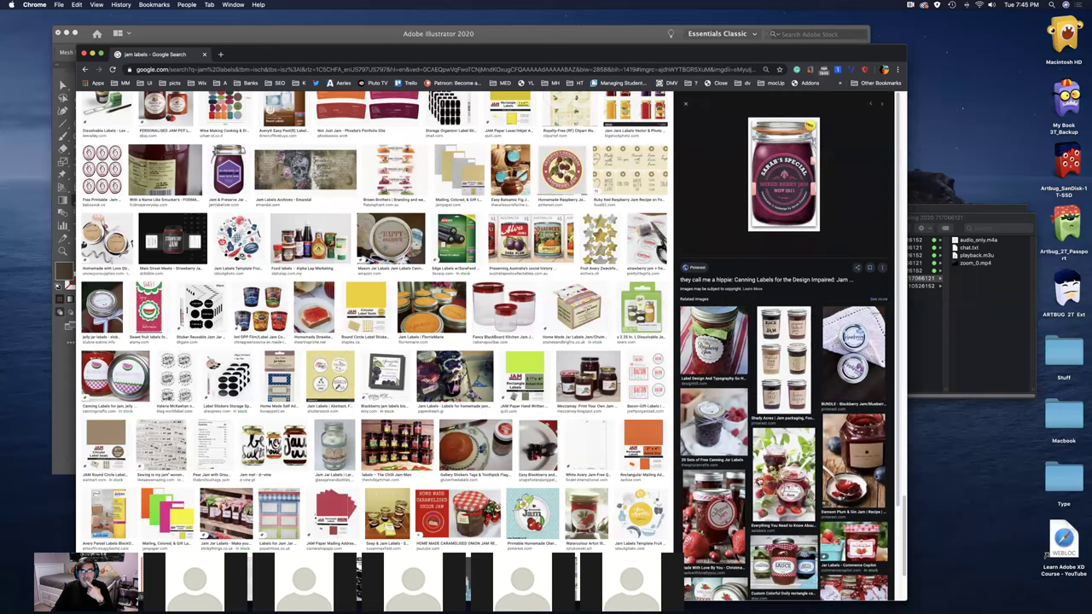
click(711, 346)
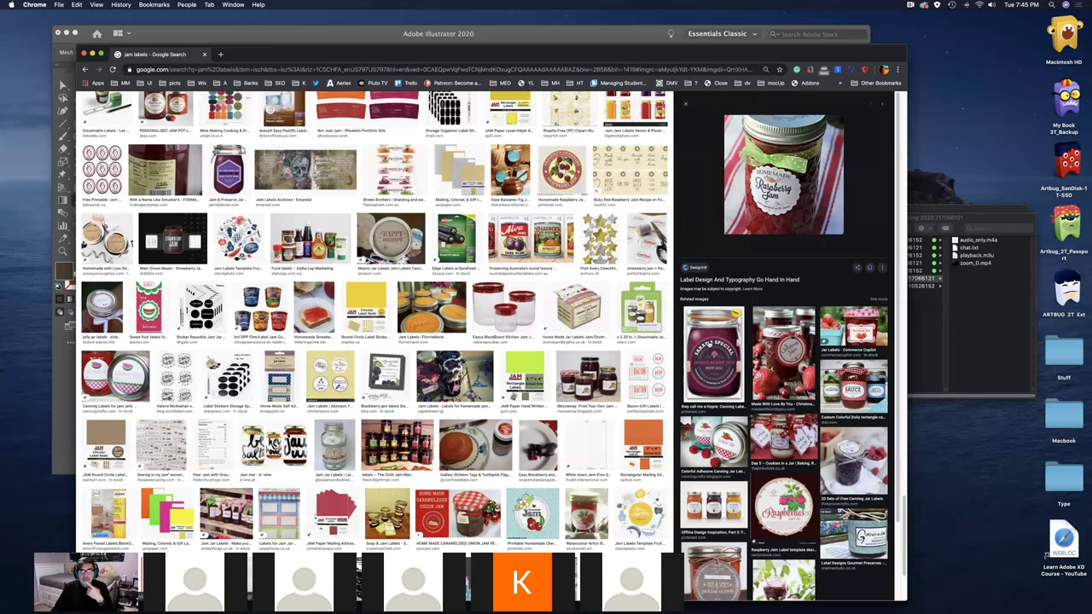
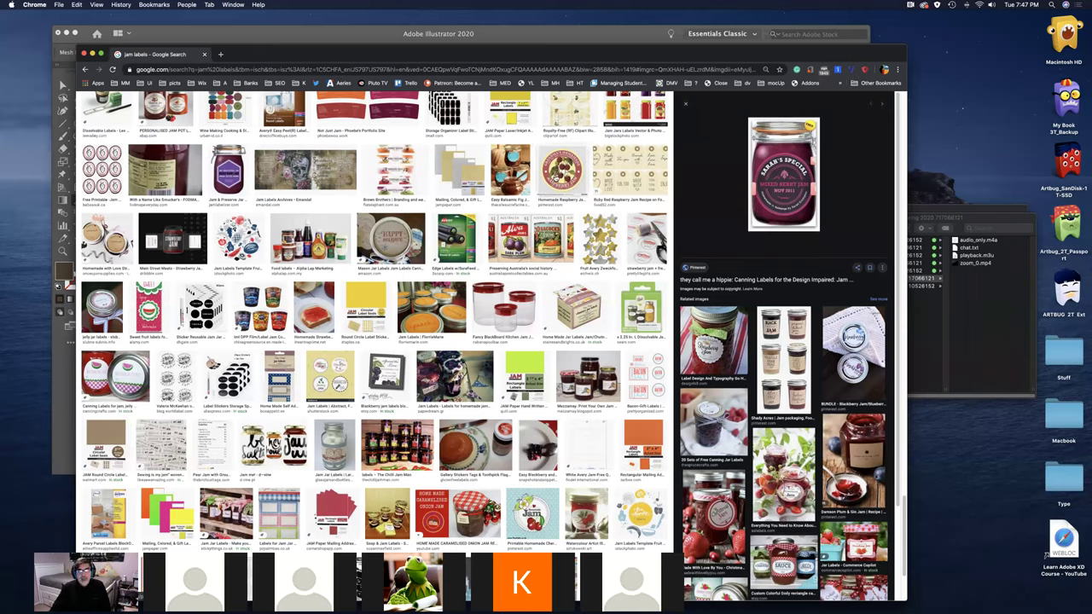
- Preview the vintage round homemade raspberry jam label and its related Blackberry Preserves label set
click(554, 178)
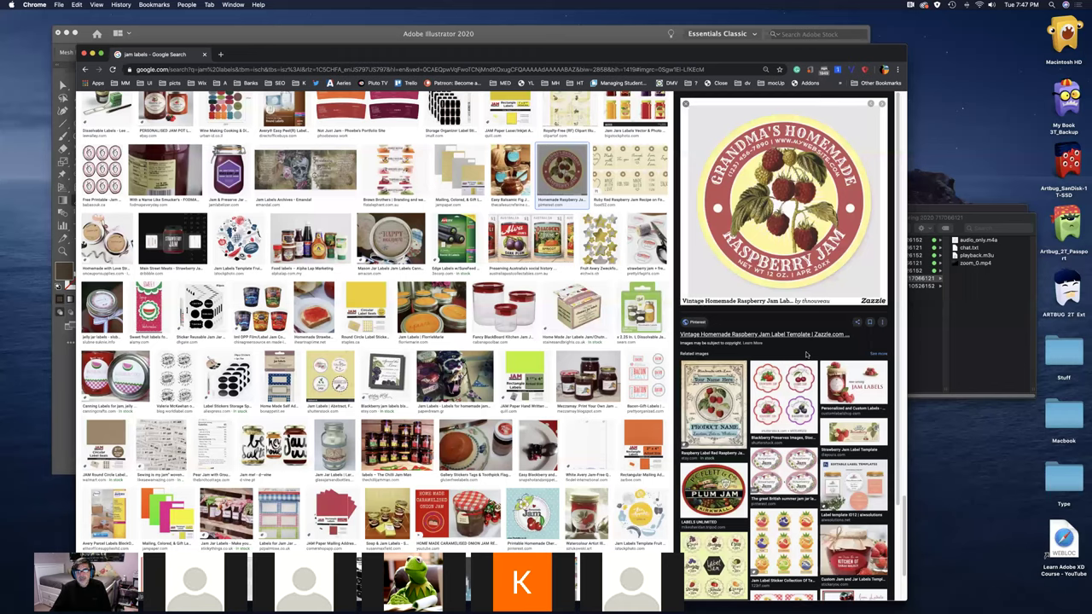
click(789, 401)
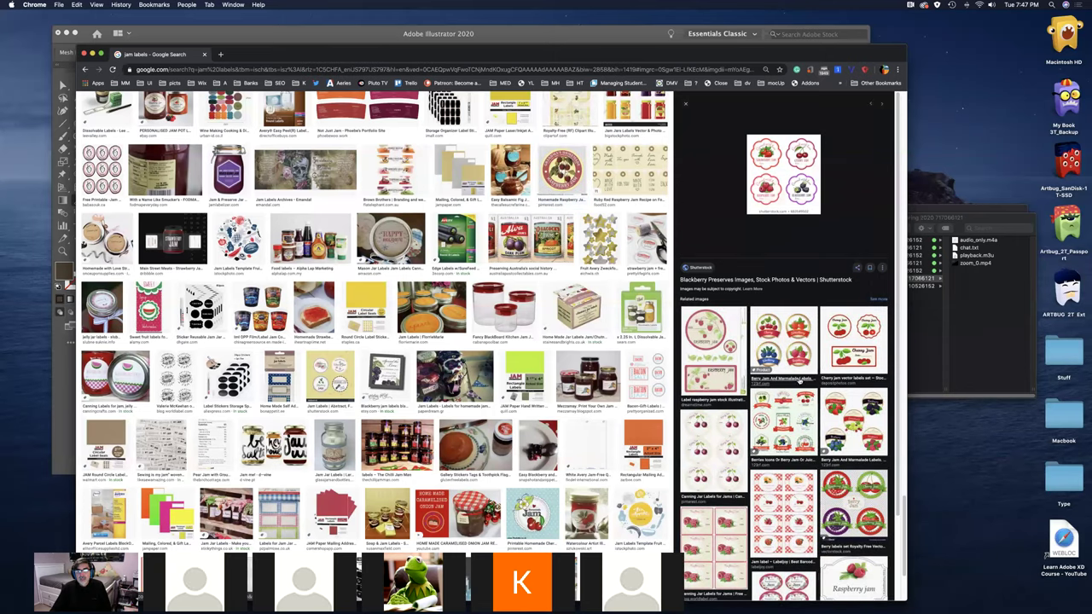
- Switch to Illustrator, move its window aside, and bring the Chrome window with the jam labels search back to the front
click(622, 34)
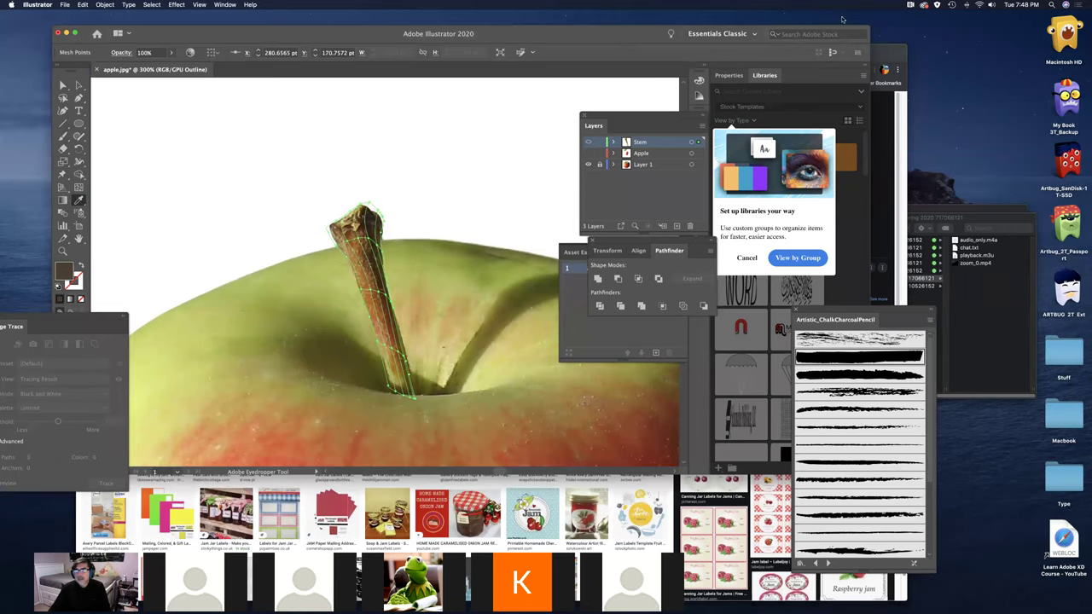
drag(603, 30, 574, 14)
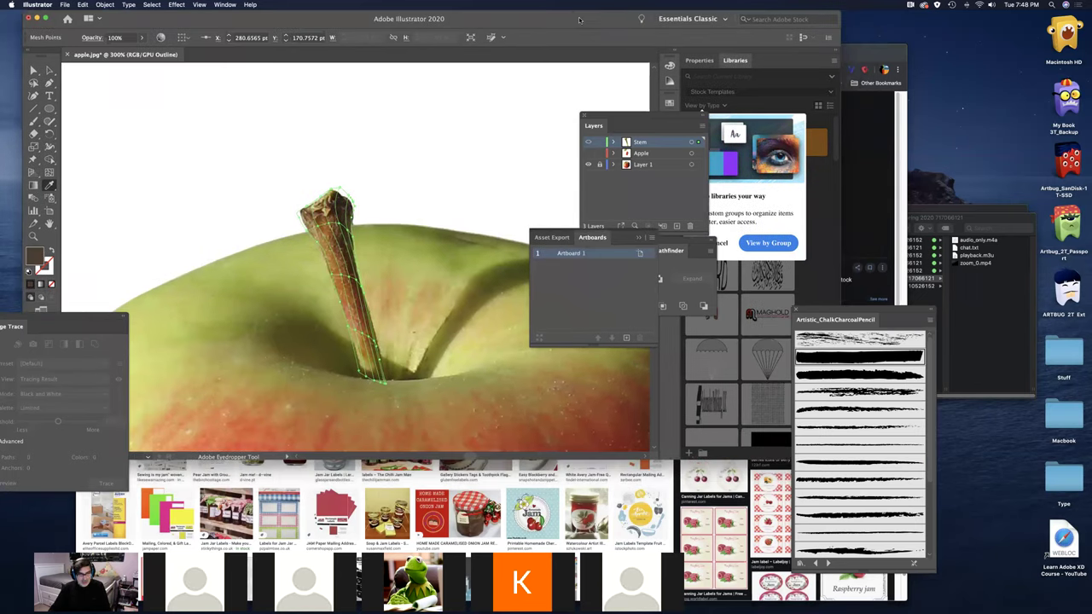
key(super+Tab)
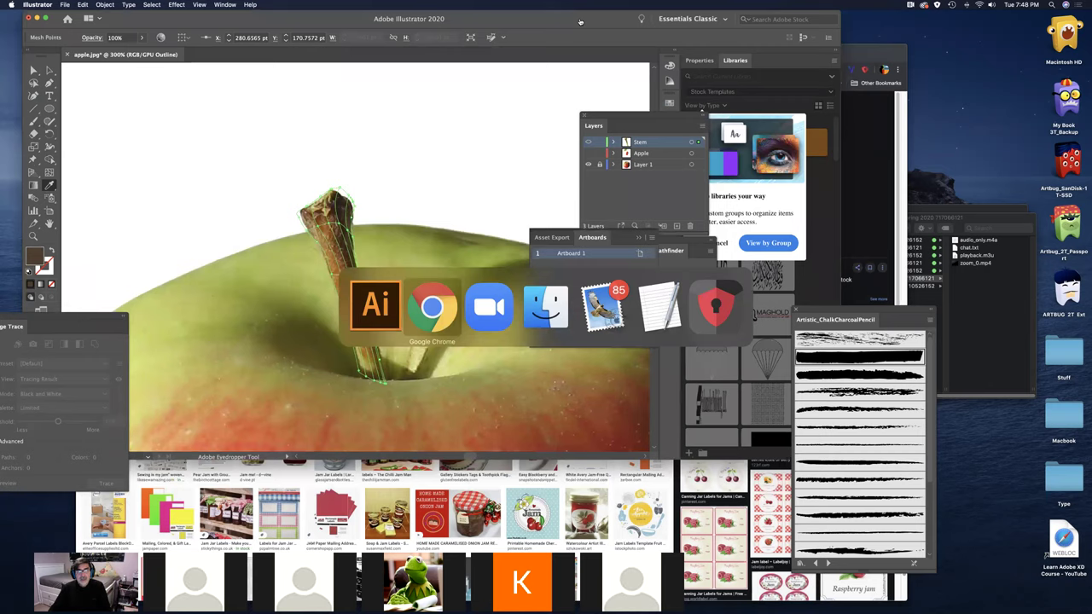
key(super+Tab)
key(super+Tab)
key(super+Tab)
key(super+Tab)
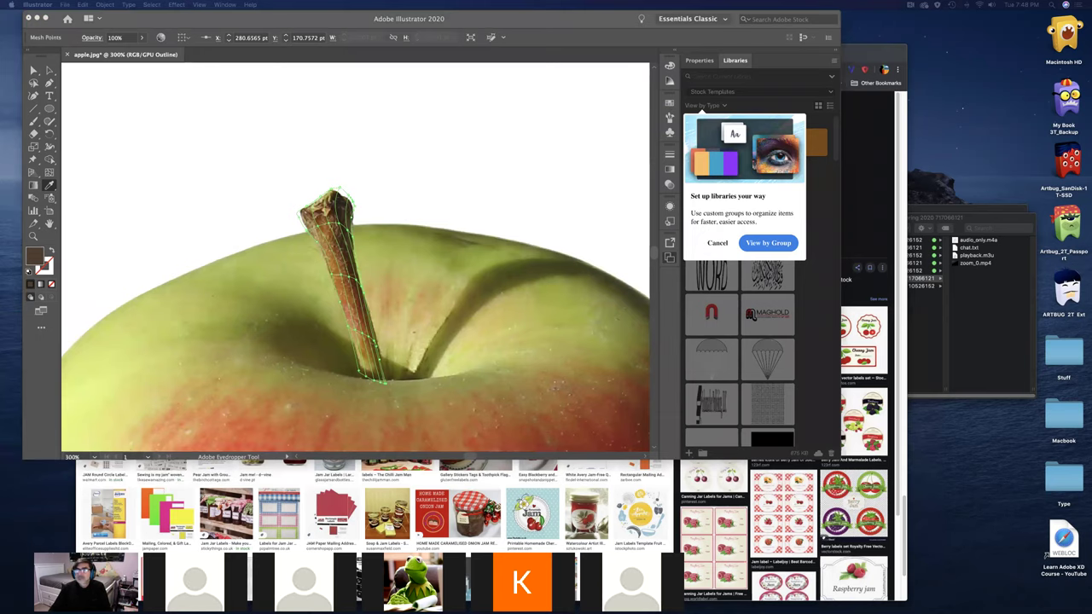
click(714, 54)
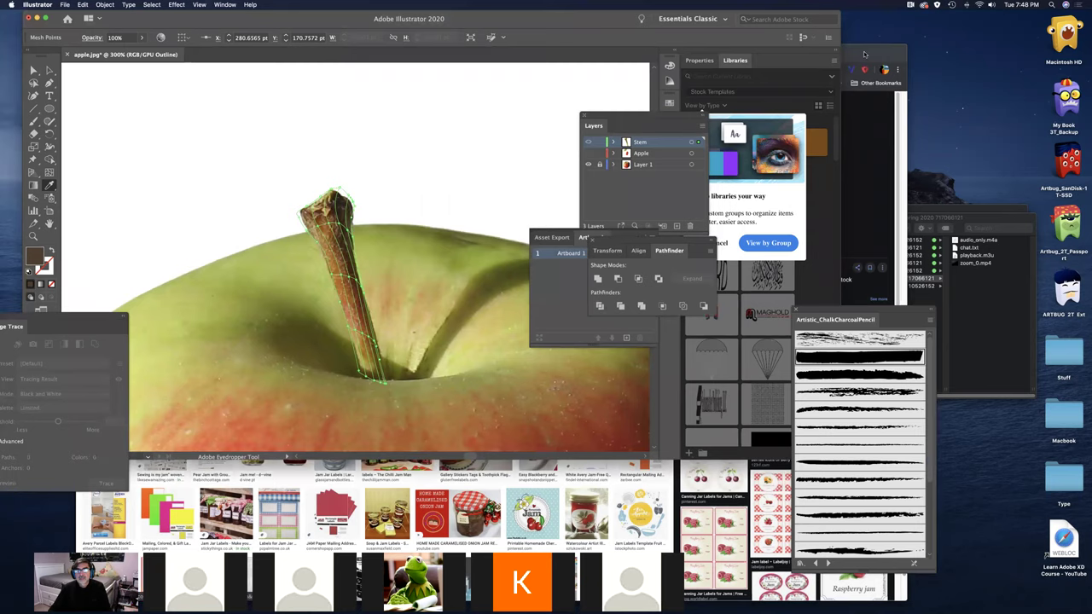
click(865, 55)
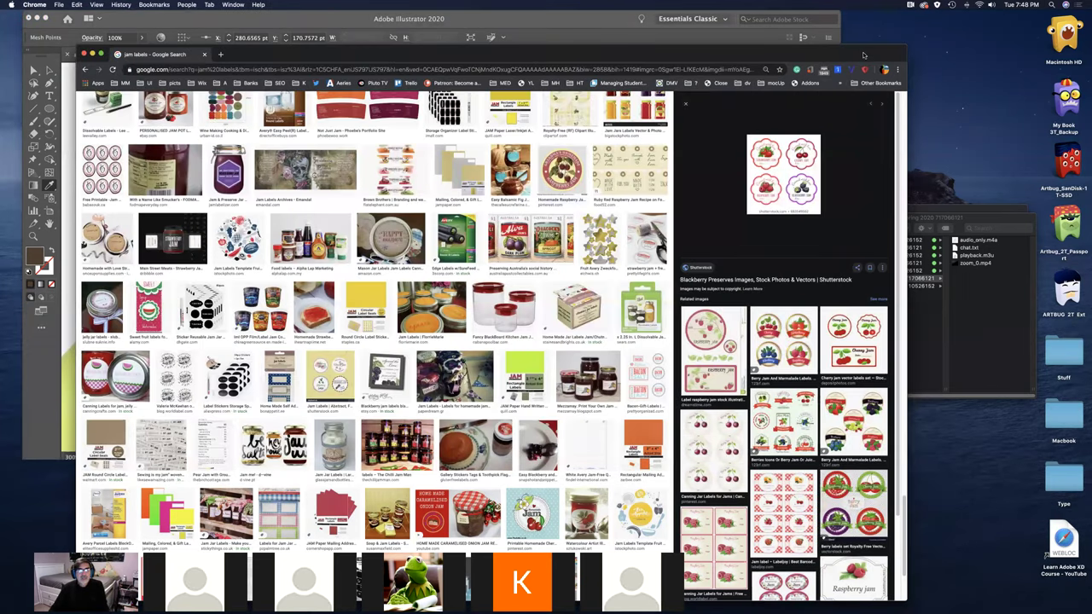
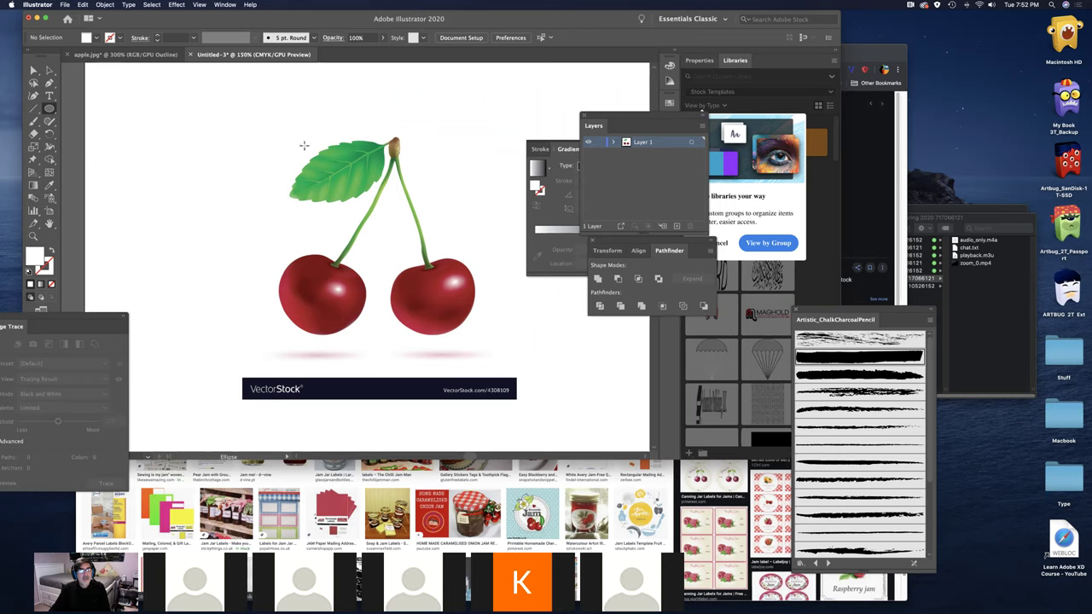
- Draw an ellipse about 273 by 260 pt over the cherries and use it as a clipping mask on the VectorStock image
drag(254, 128, 510, 369)
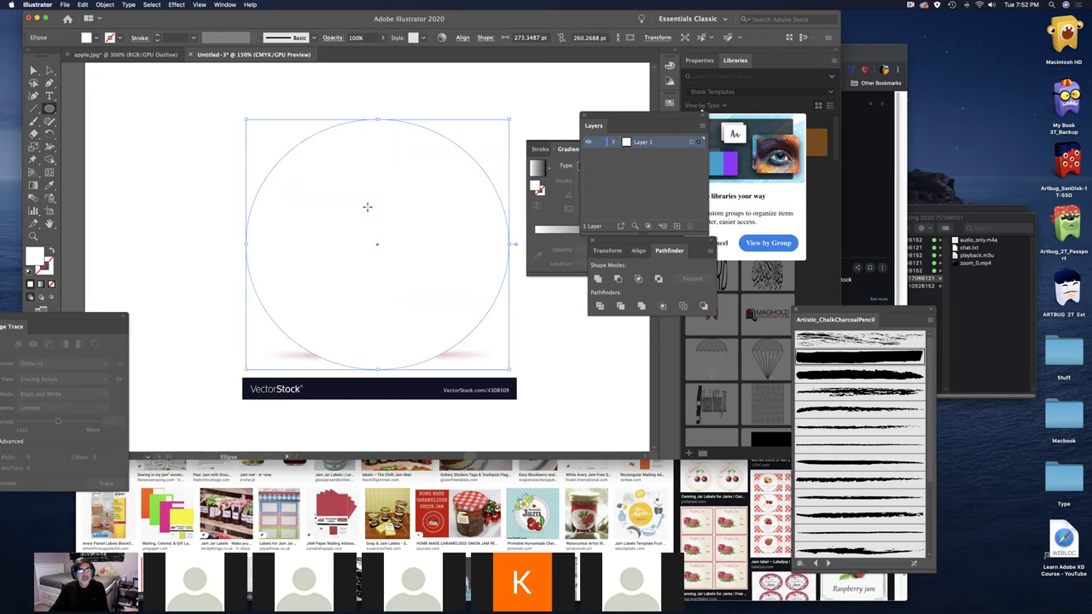
click(48, 70)
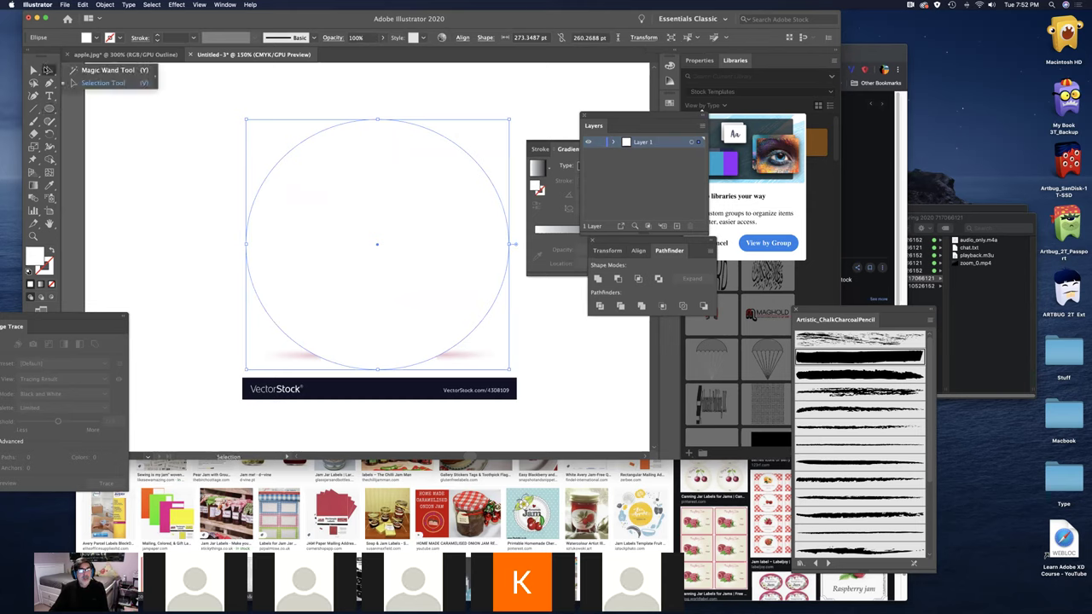
drag(215, 100, 499, 416)
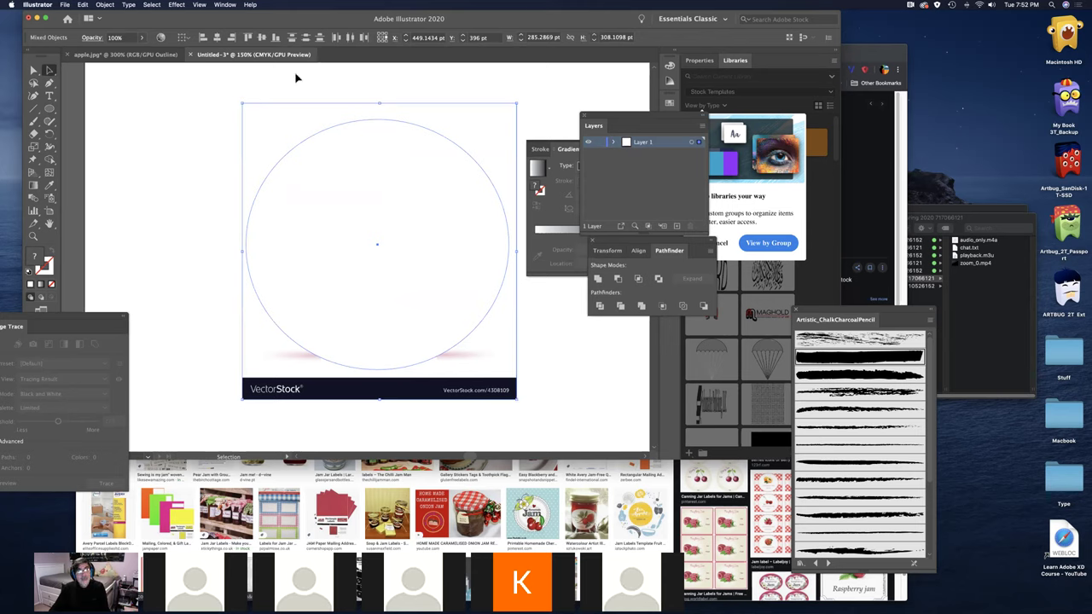
click(111, 5)
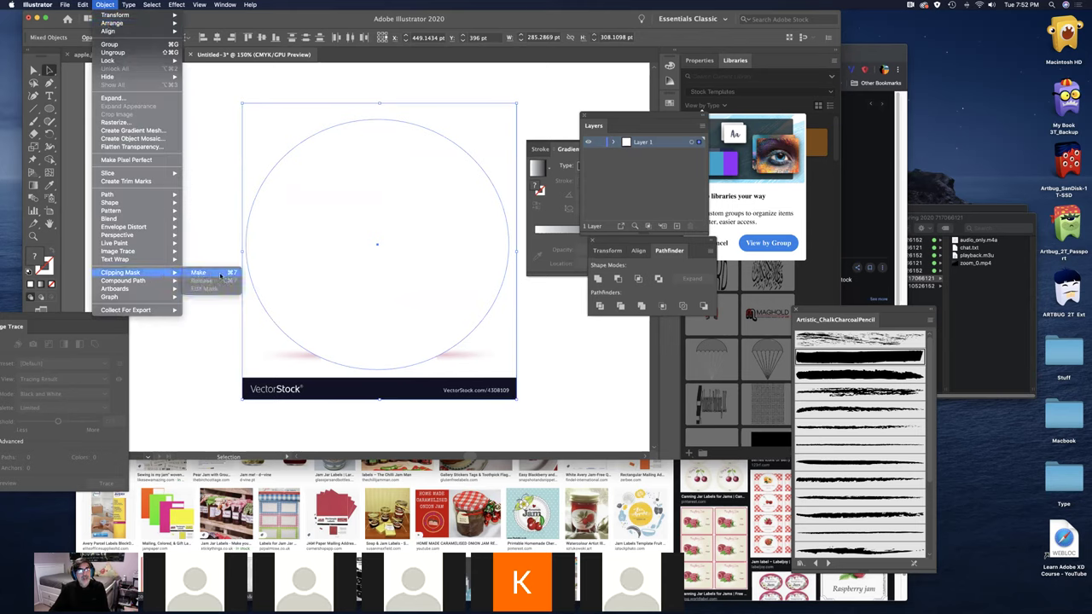
click(215, 273)
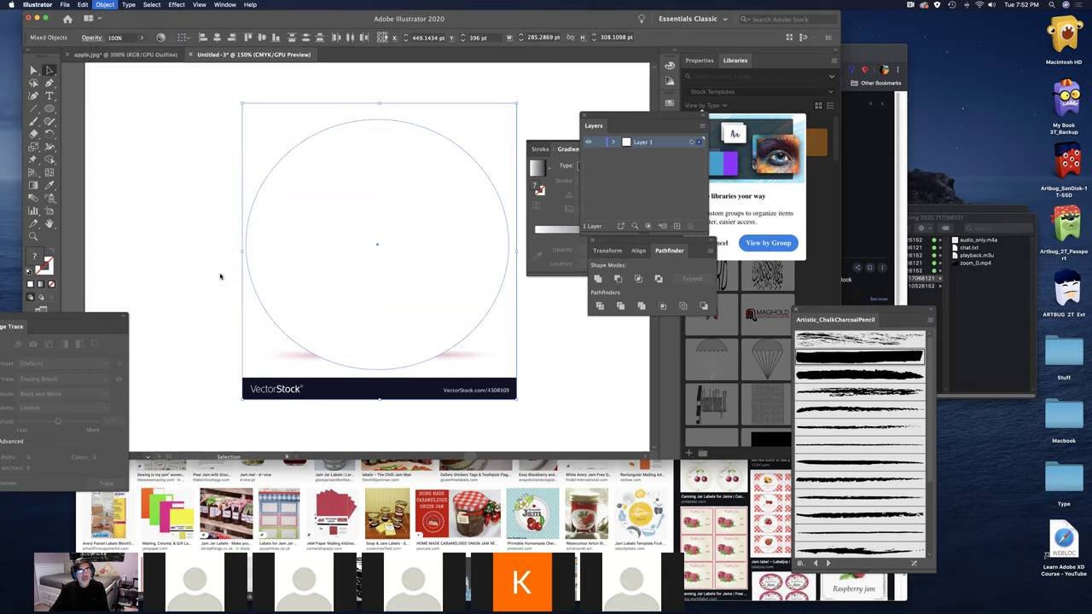
click(549, 389)
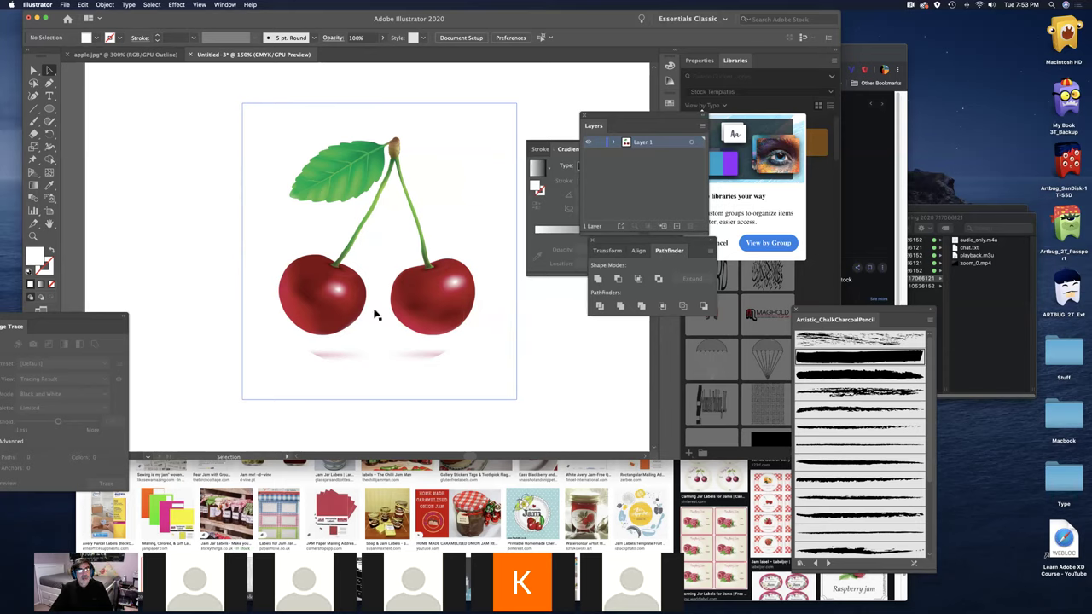
key(a)
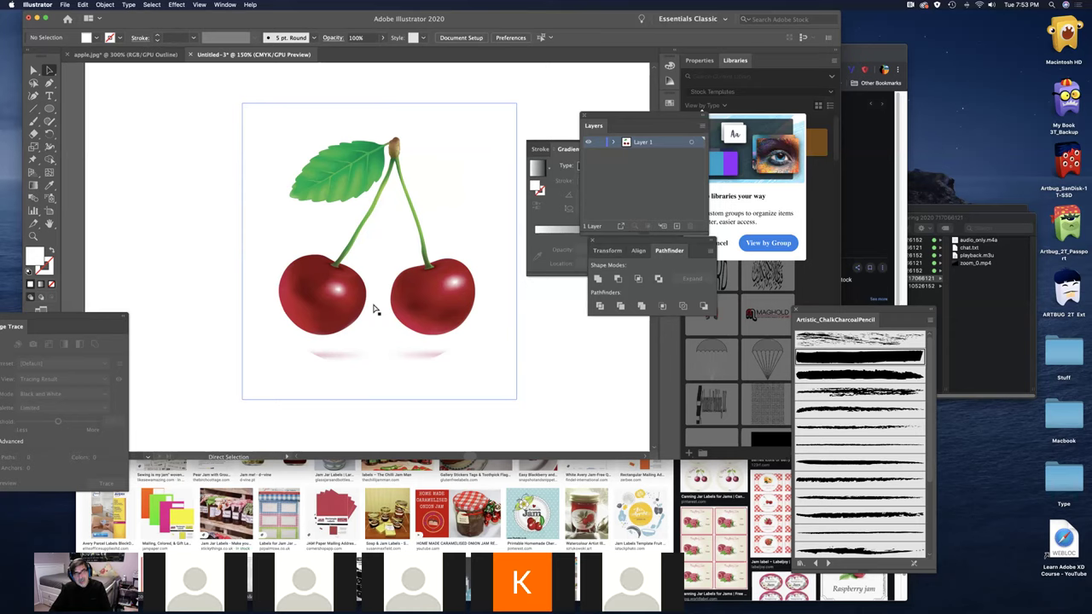
key(v)
drag(470, 24, 499, 24)
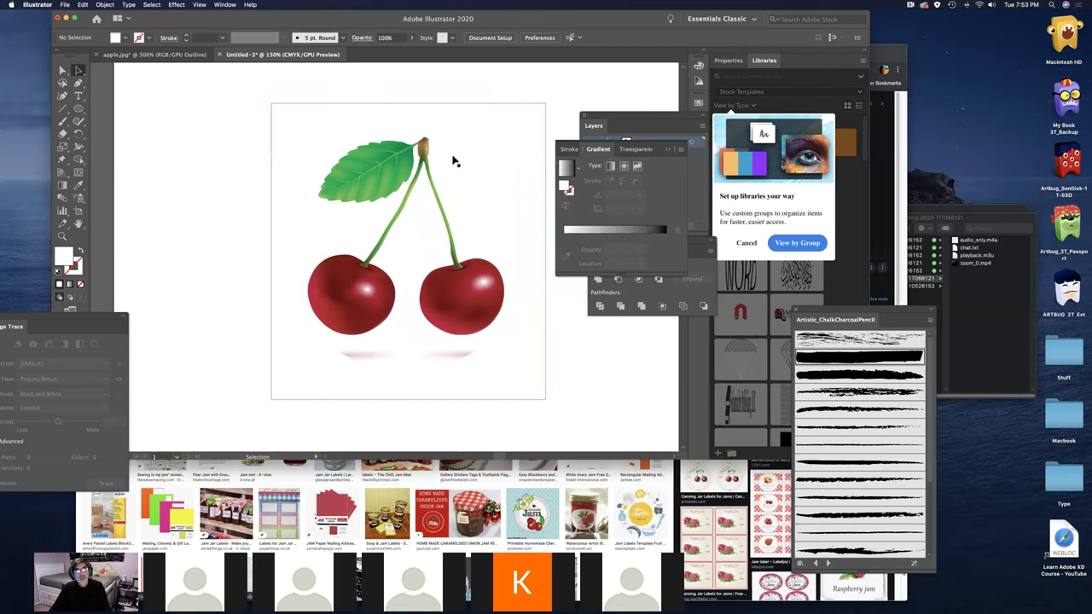
key(space)
drag(432, 174, 417, 178)
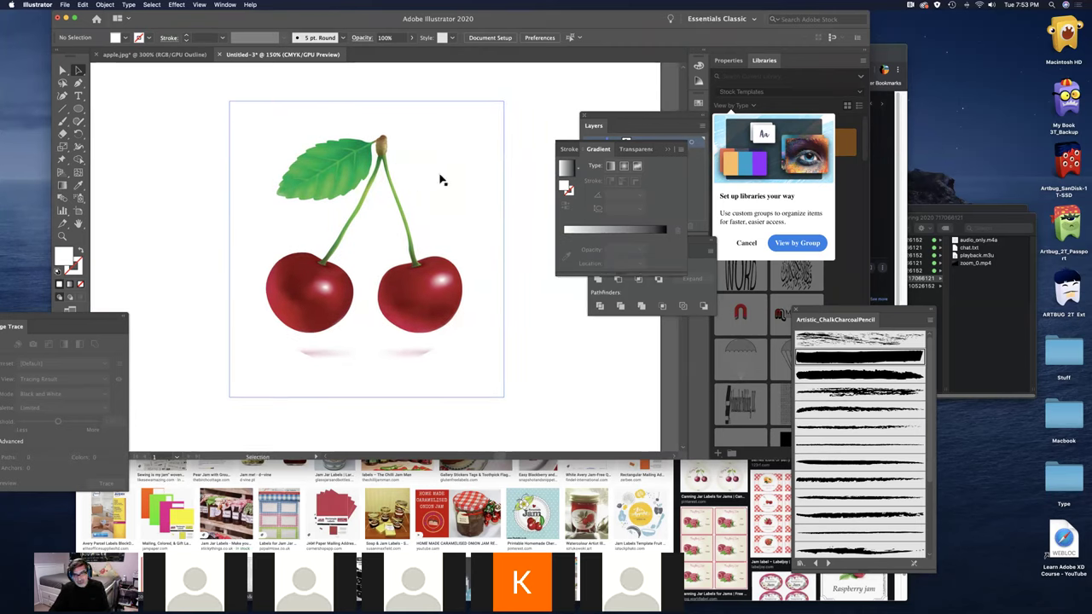
- Select the clipped cherry group to examine its circular mask path, and deselect it
click(384, 230)
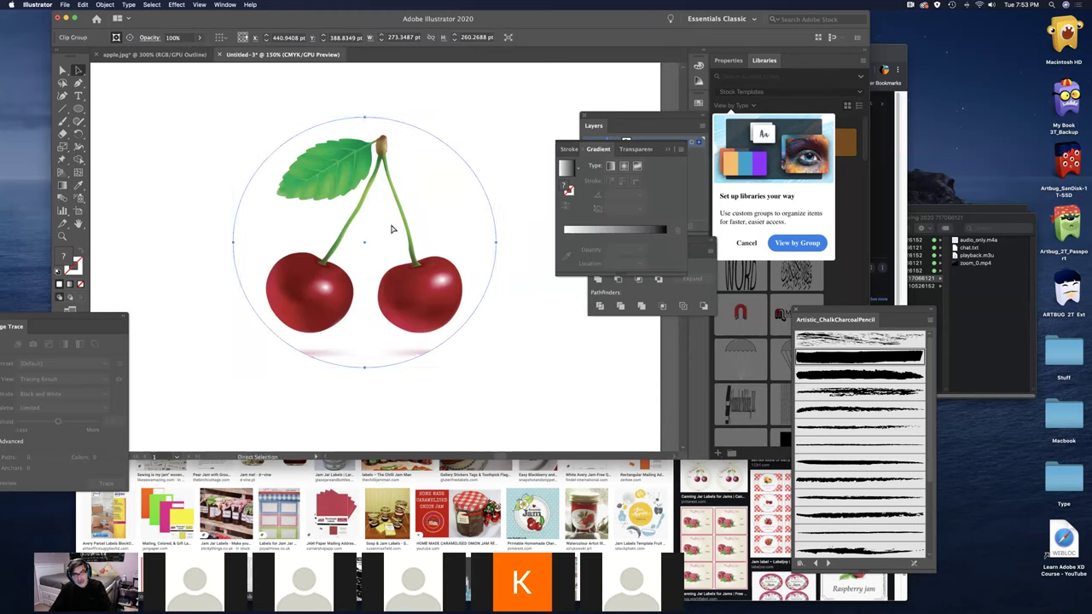
key(a)
click(393, 229)
key(v)
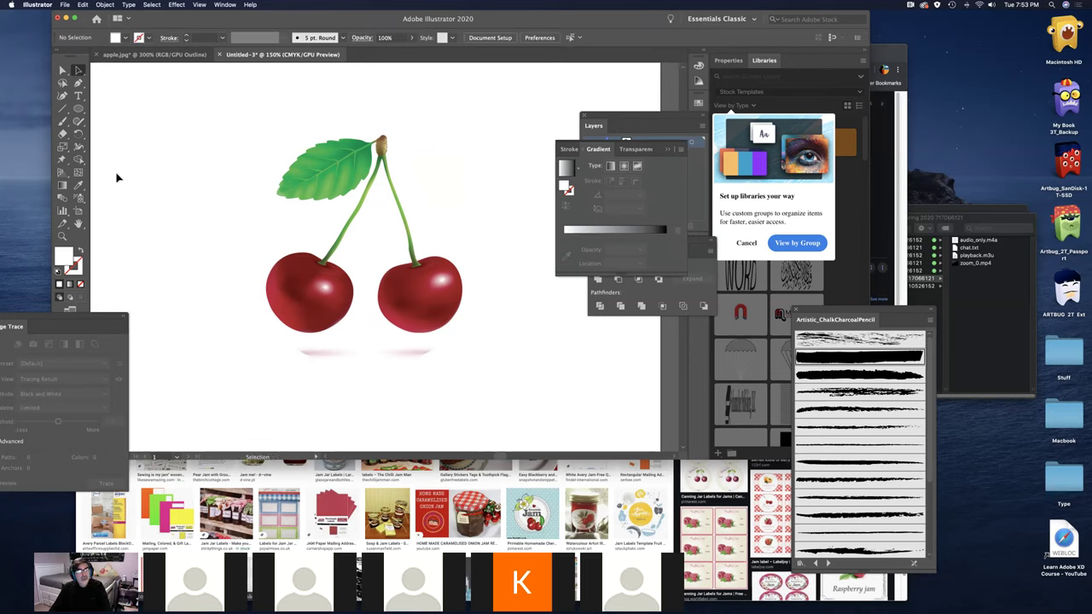
- Draw a circle about 287 pt in diameter over the cherries, swap its fill and stroke to leave a 1 pt white outline, and deselect it
click(78, 109)
drag(358, 242, 487, 382)
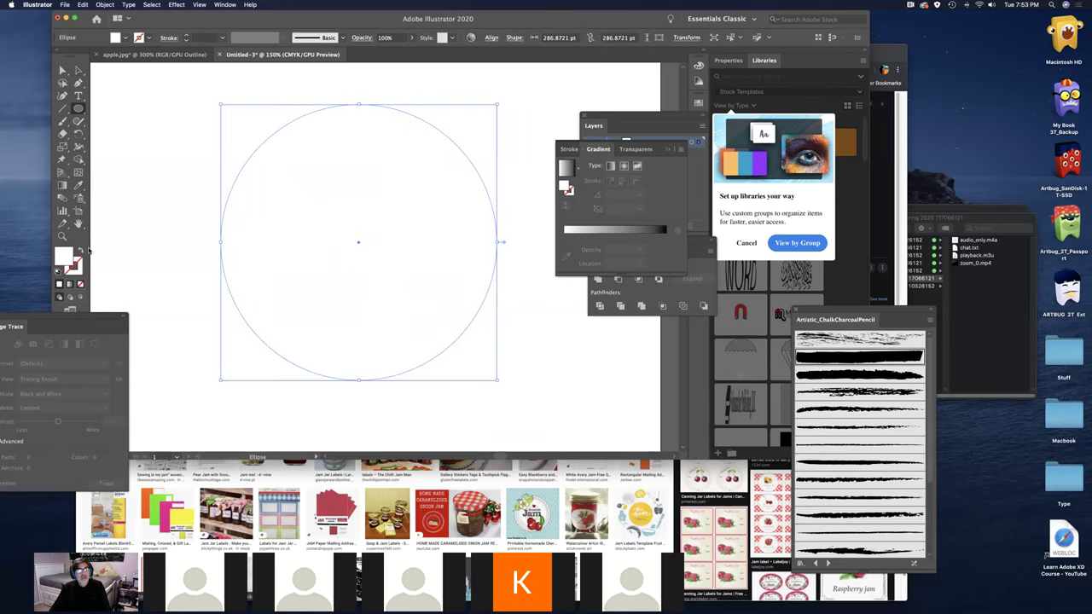
click(81, 251)
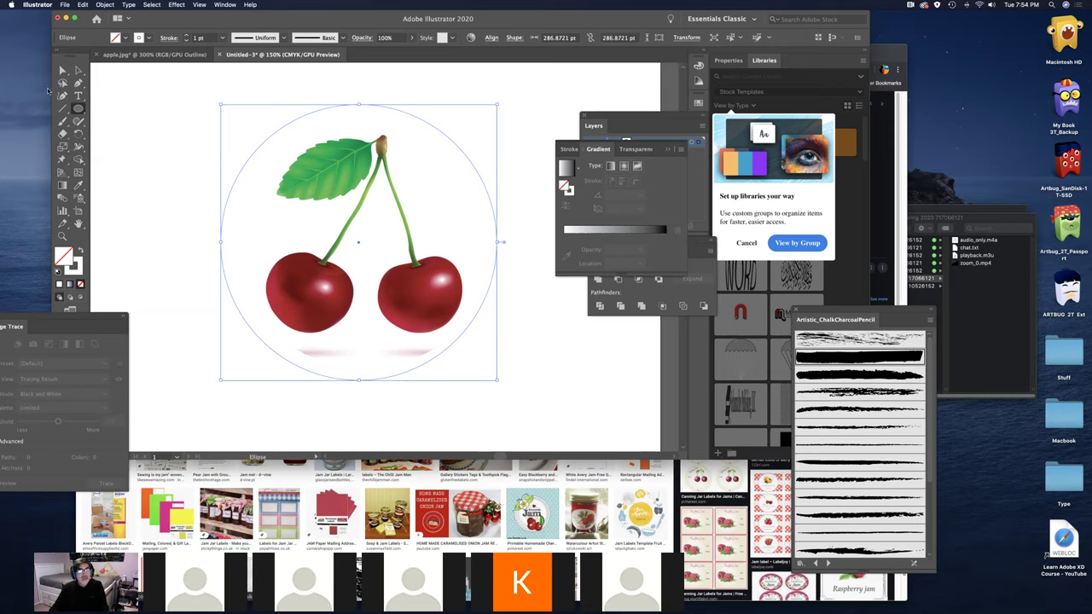
click(62, 70)
click(234, 147)
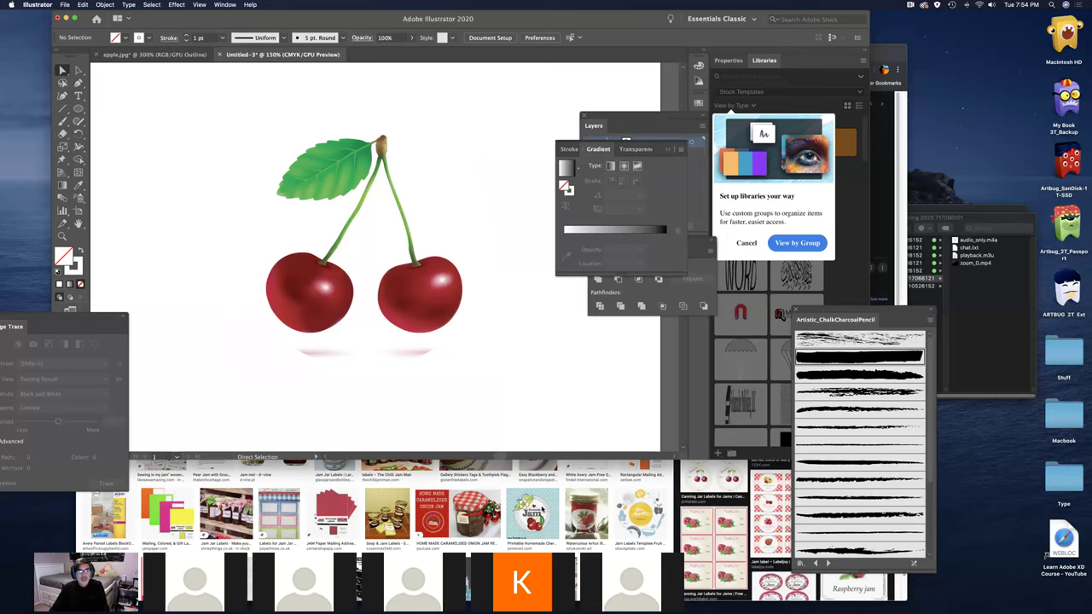
- Switch to Chrome, preview the vintage Homemade Raspberry Jam label, reposition the browser window, and look through the related images
key(super+Tab)
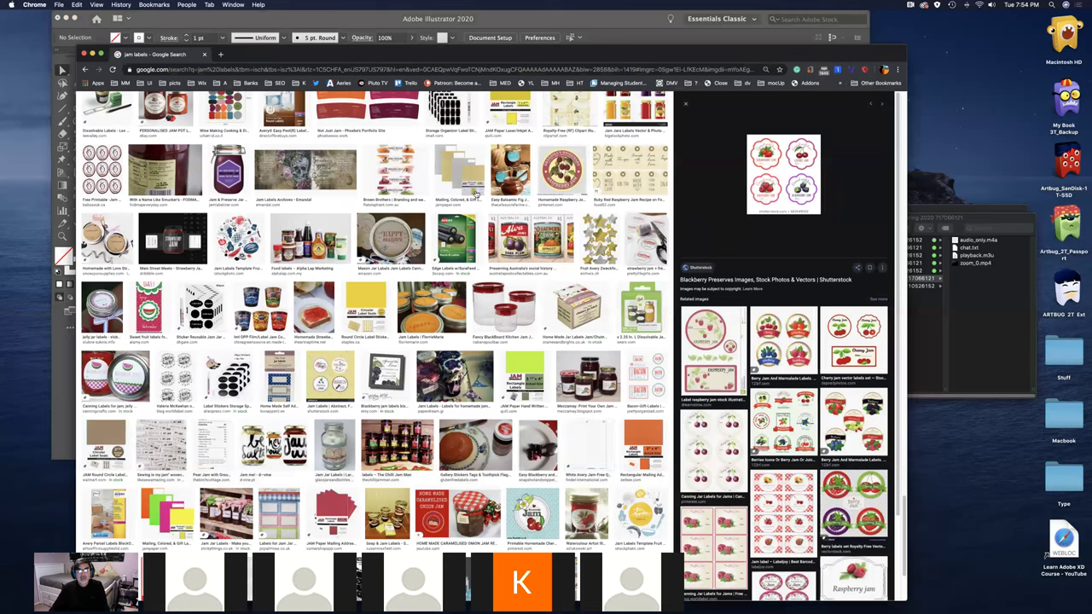
click(568, 177)
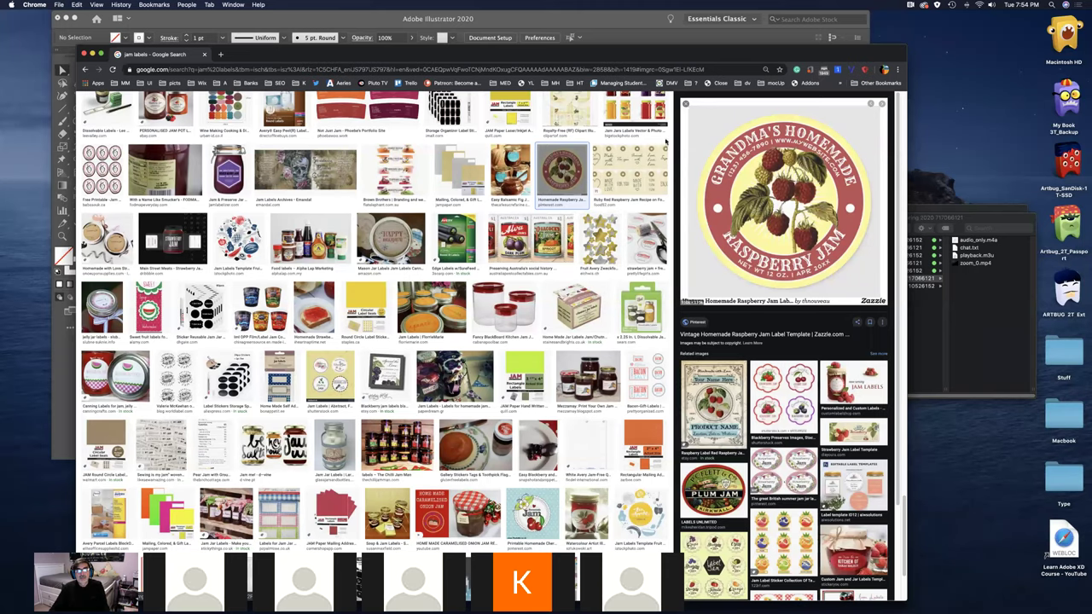
drag(671, 54, 608, 22)
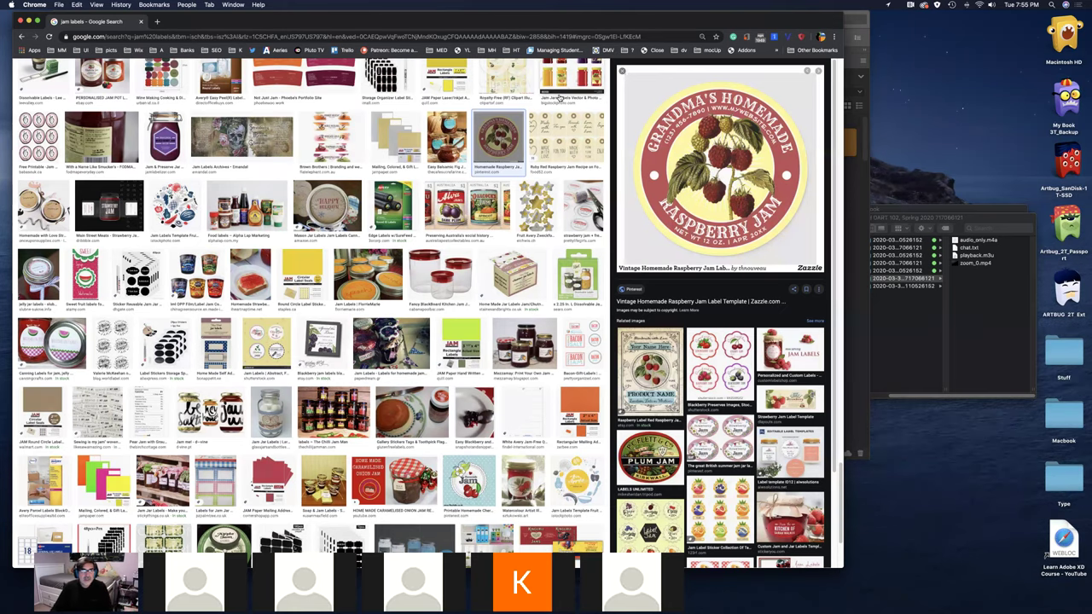
drag(327, 209, 410, 416)
drag(409, 417, 409, 417)
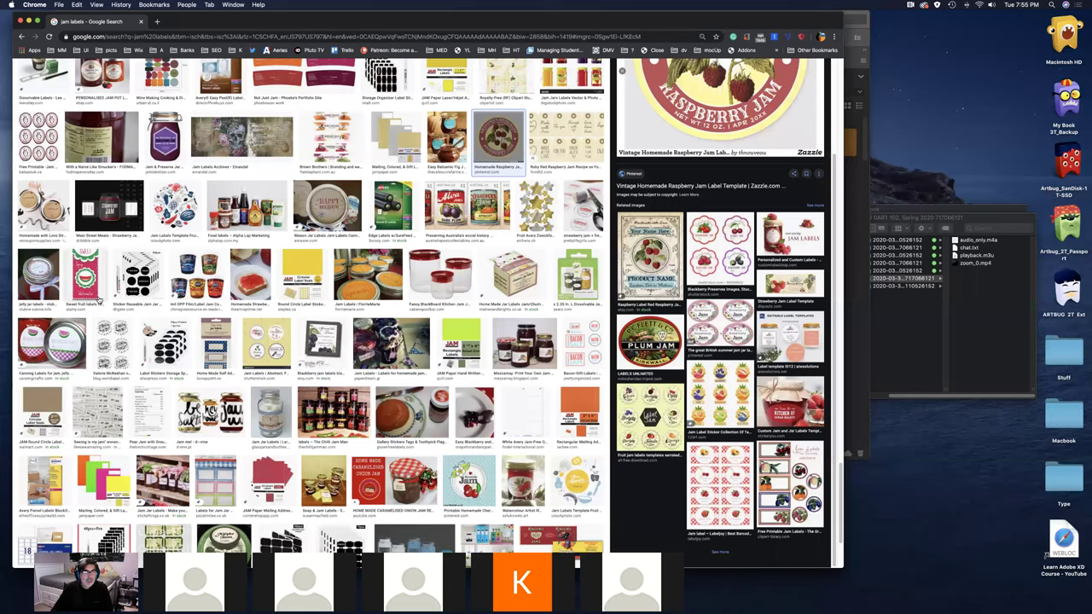
- Preview the Gingham Watermelon Canning Labels and look through the remaining jam label results back to the start of the page
click(68, 340)
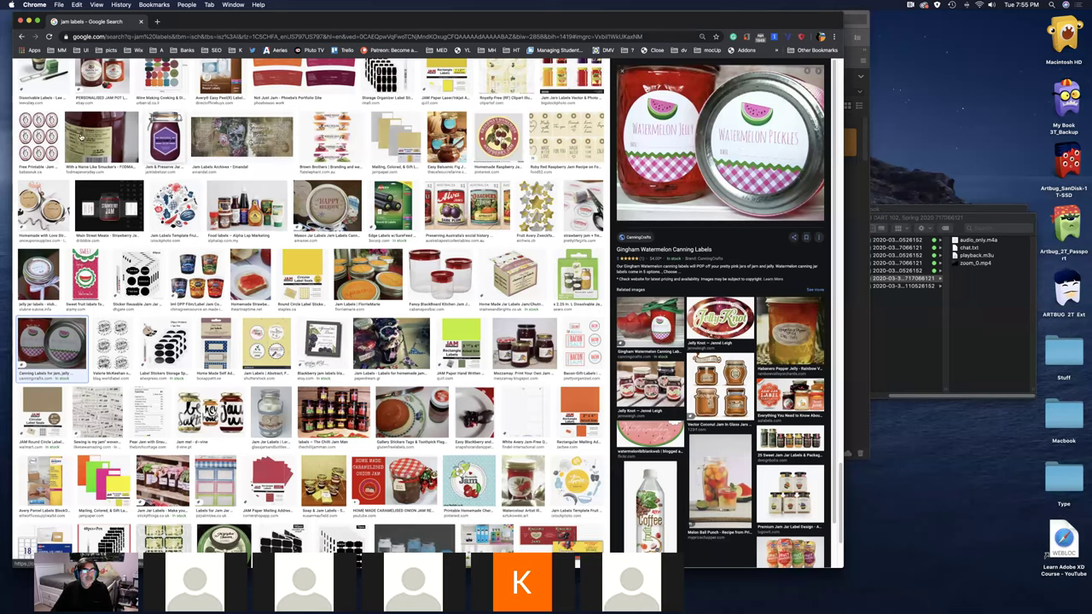
scroll(289, 207, down, 3)
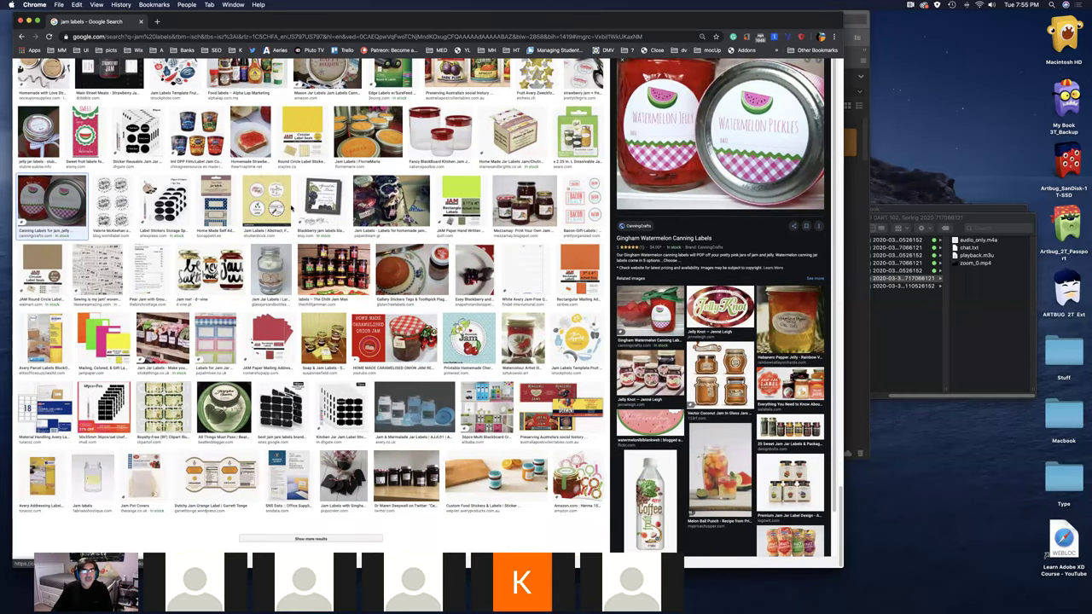
scroll(280, 271, down, 15)
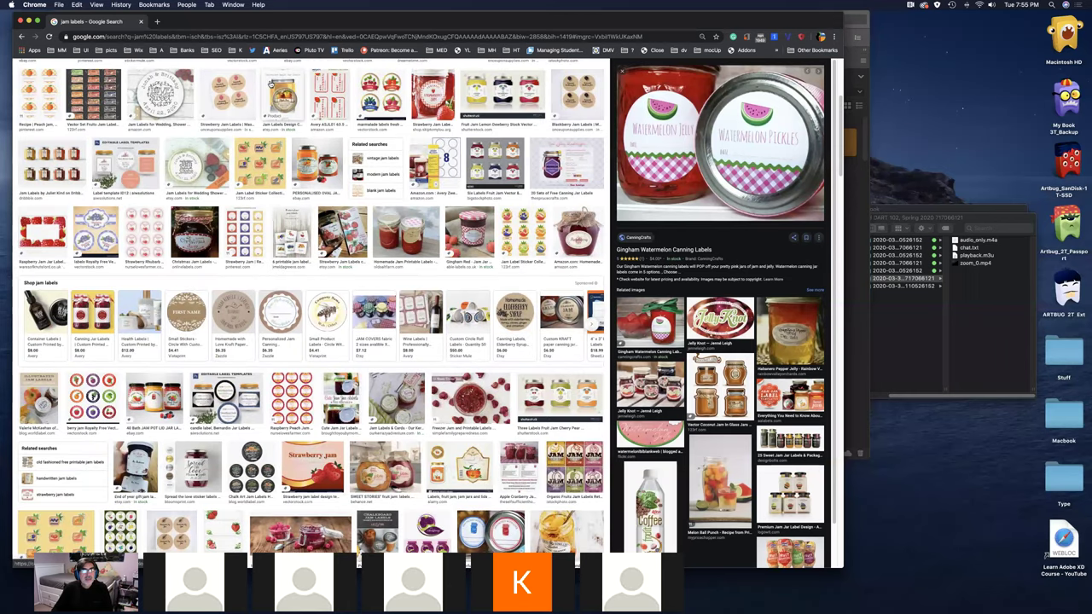
scroll(251, 94, up, 5)
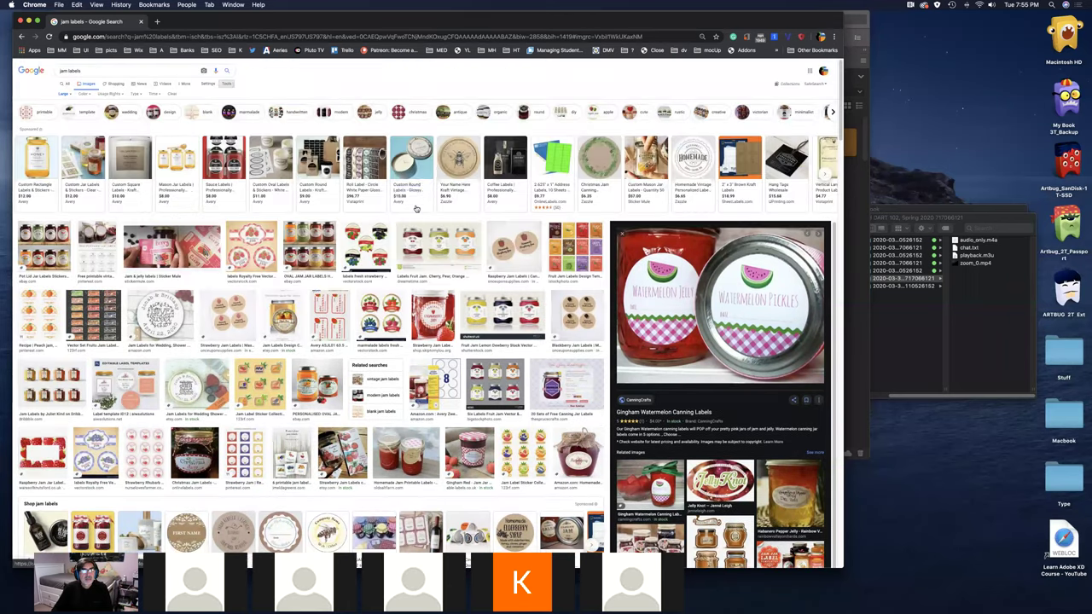
- Open the sponsored Avery sauce labels listing, return to the jam labels results, and preview the Sticker Mule jam and jelly labels
click(234, 168)
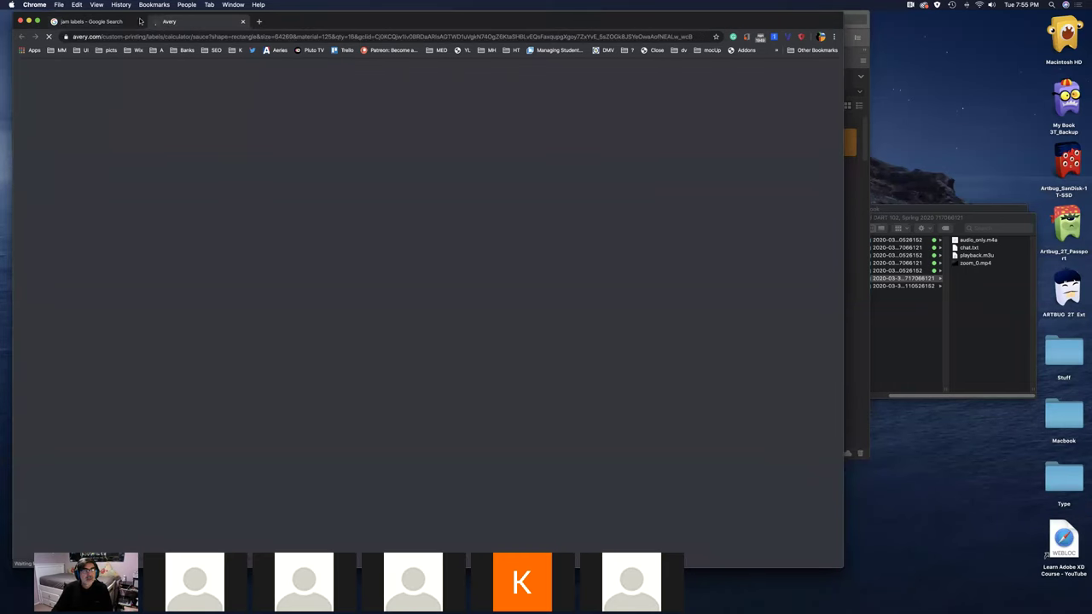
click(88, 23)
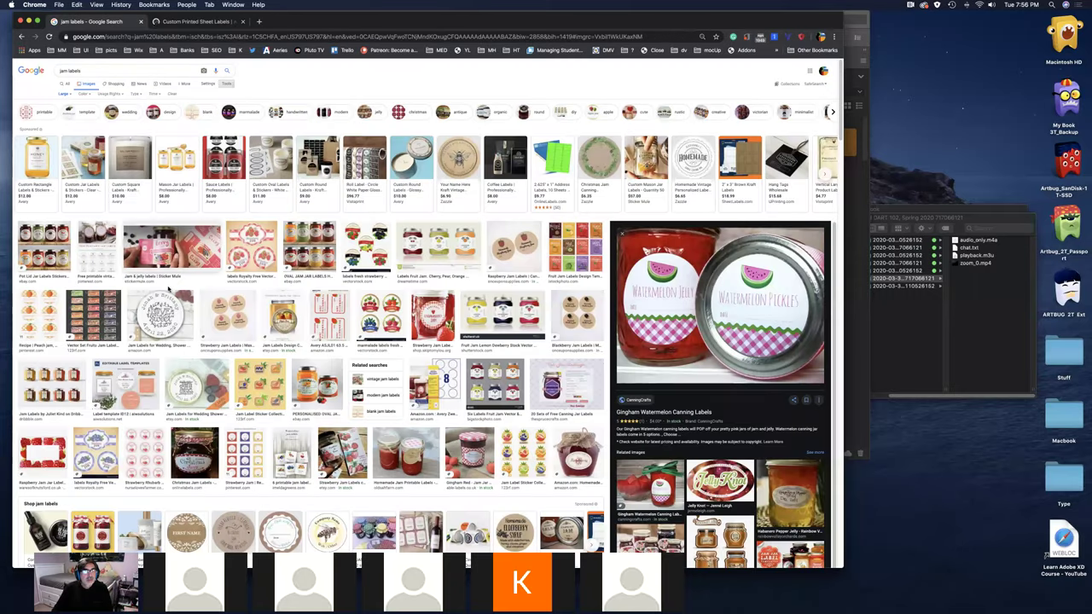
click(169, 250)
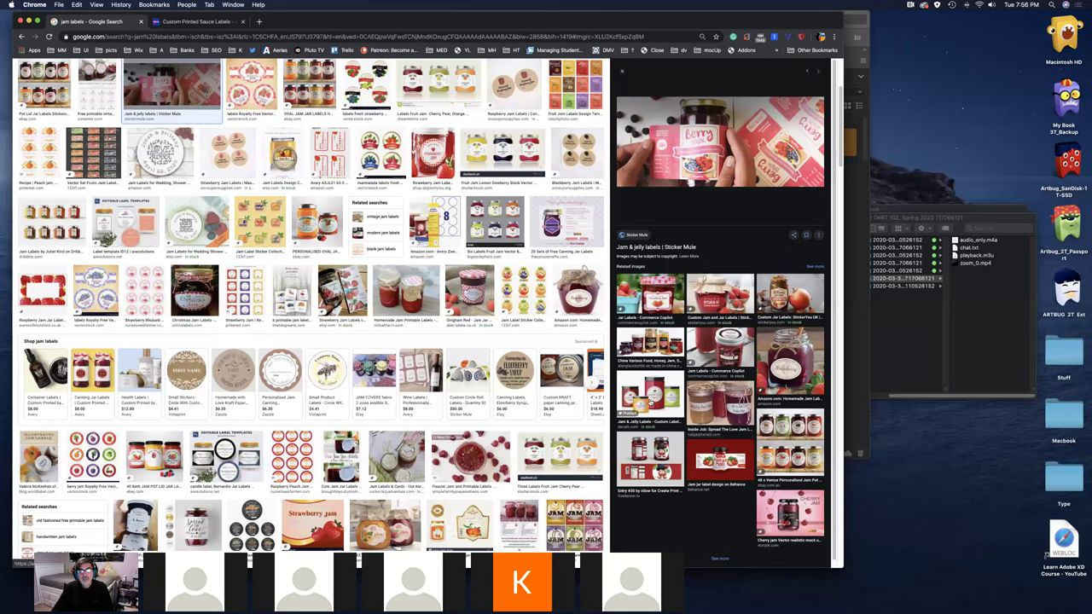
- Preview the related Jam & Jelly Labels and Strawberry Jam Package Design images, and VectorStock's round berry jam label set
click(662, 402)
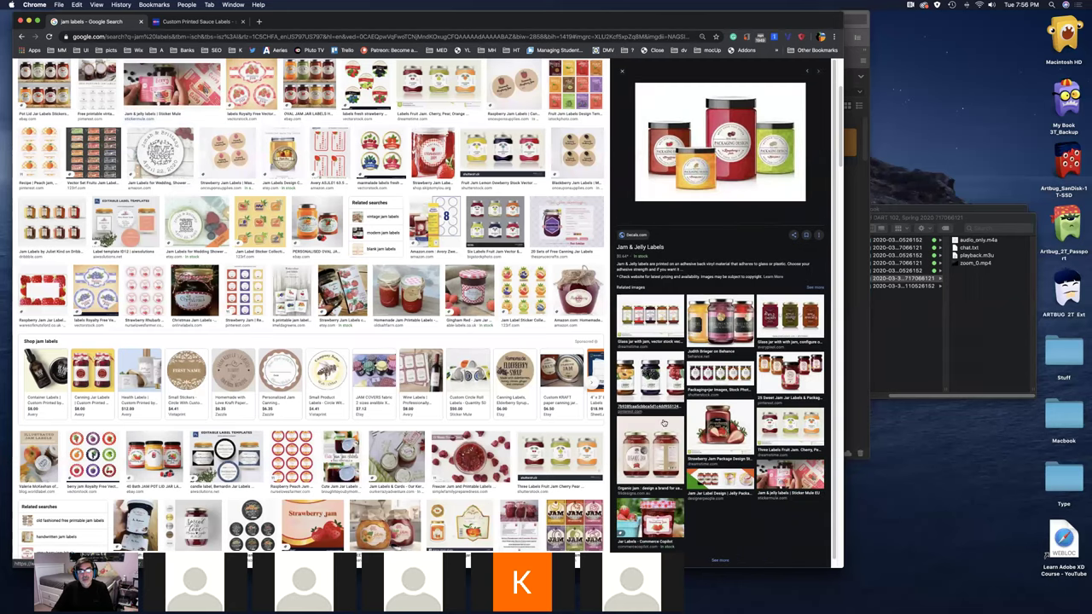
click(732, 431)
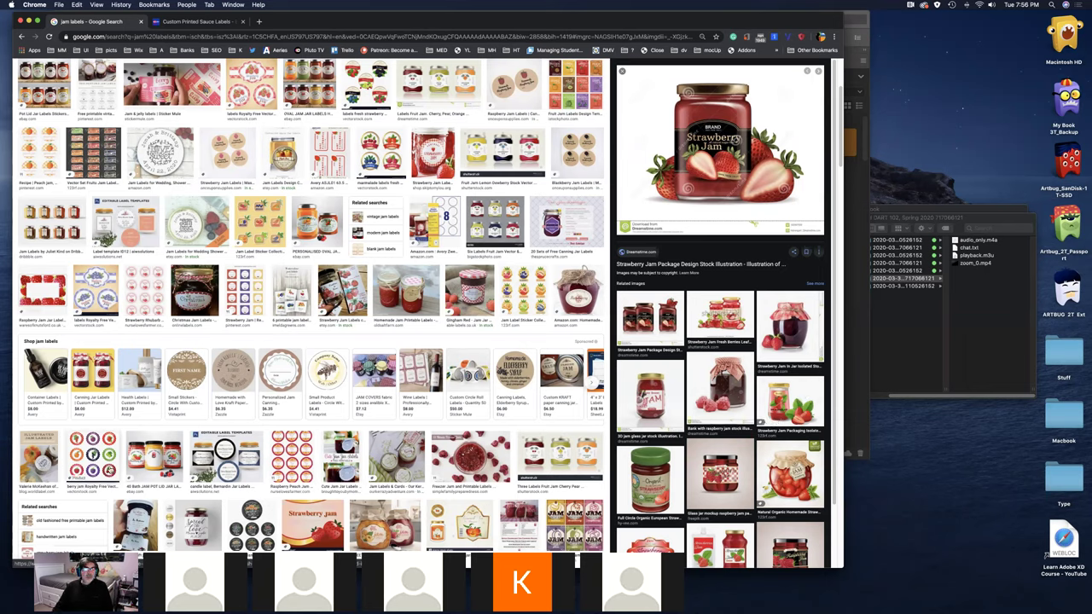
click(117, 462)
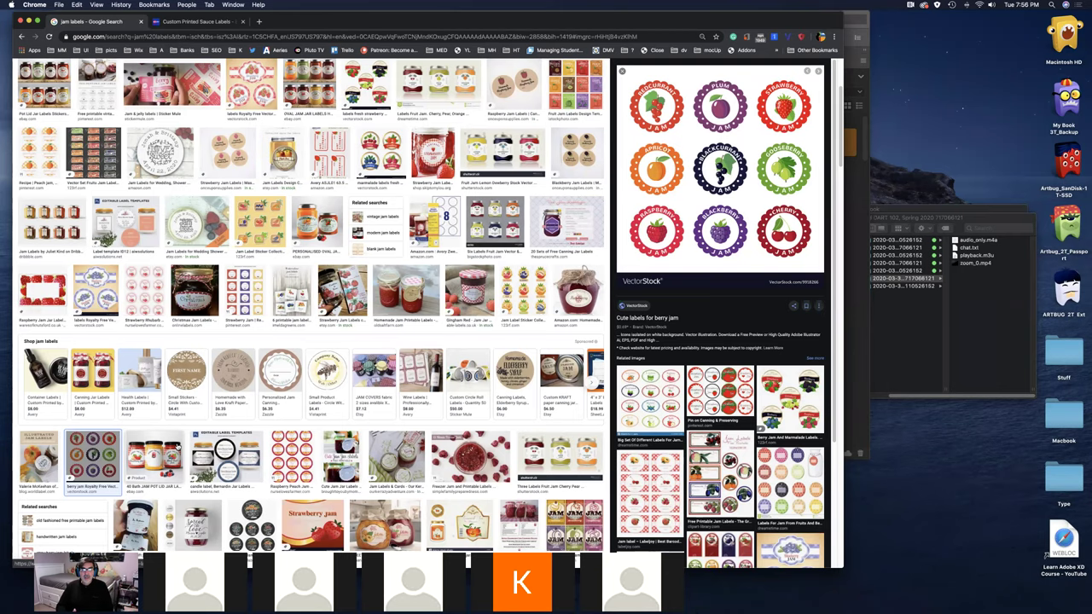
scroll(218, 426, down, 2)
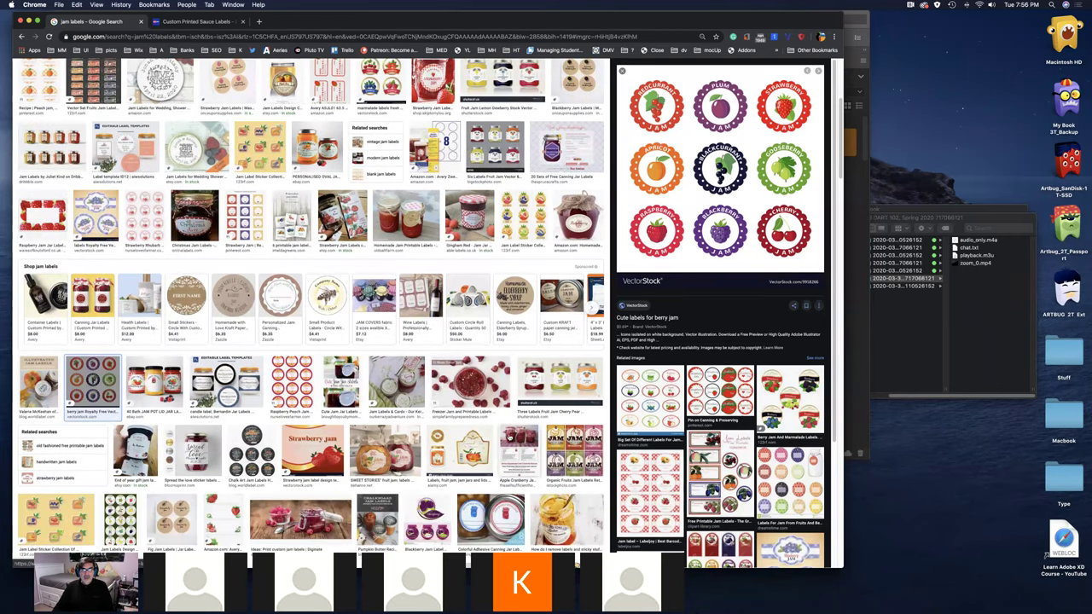